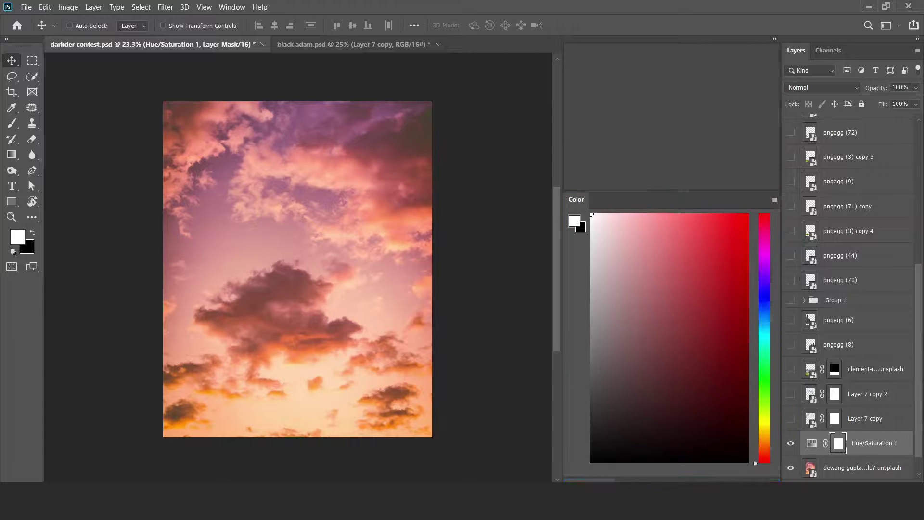
Darken and desaturate the sky, tint it toward cyan, and show the castle and grass layers
left_click_drag(668, 239, 630, 259)
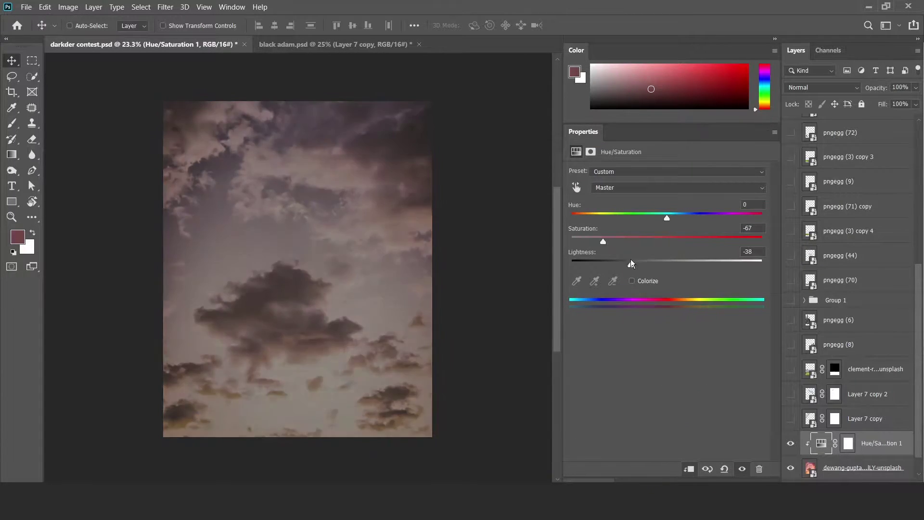
left_click(814, 324)
mouse_move(651, 198)
left_mouse_down()
mouse_move(639, 198)
mouse_move(647, 219)
left_mouse_up()
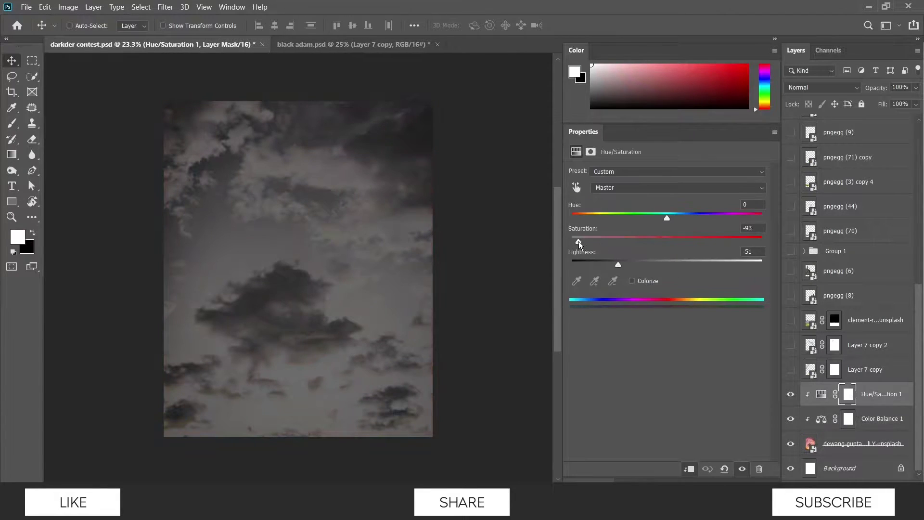
left_click_drag(832, 306, 835, 251)
Darken the right castle with Lightness -61 and clip a cyan-leaning Color Balance to it
left_click(800, 319)
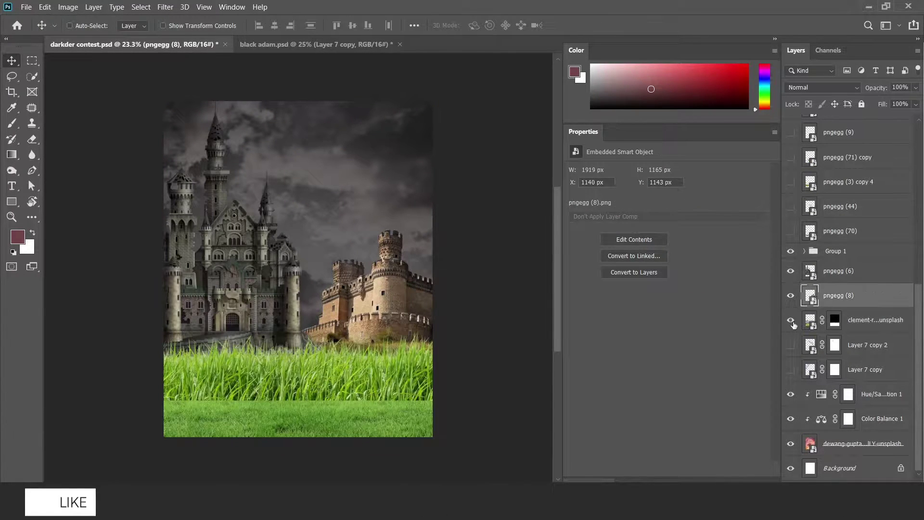
left_click_drag(666, 264, 608, 266)
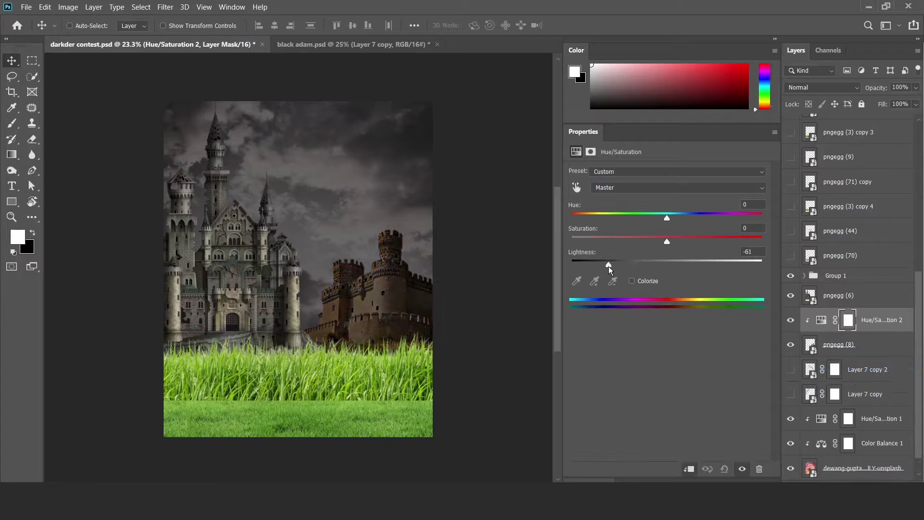
key("ctrl+u")
key("ctrl+z")
key("ctrl+b")
left_click_drag(650, 194, 631, 198)
Desaturate the right castle, put Hue/Saturation above Color Balance, and copy both to the left castle
key("alt+bracketleft")
left_click_drag(628, 238, 626, 238)
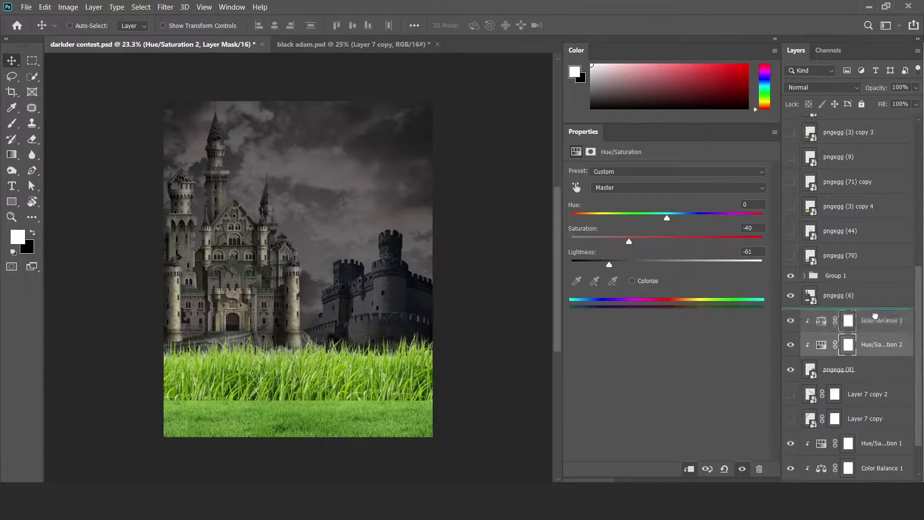
key("alt+bracketleft")
left_click_drag(875, 315, 881, 286)
left_click(881, 319, "shift")
left_click(881, 319)
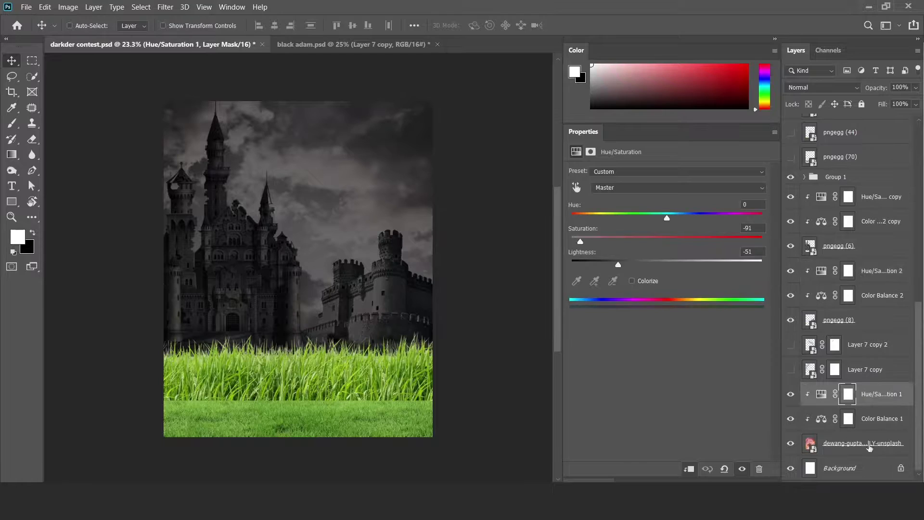
Set a light grey fill, hide it behind its mask, and ready a soft white brush of about 1484 px
left_click(621, 198)
key("Return")
key("d")
key("ctrl+BackSpace")
key("b")
right_click(319, 117)
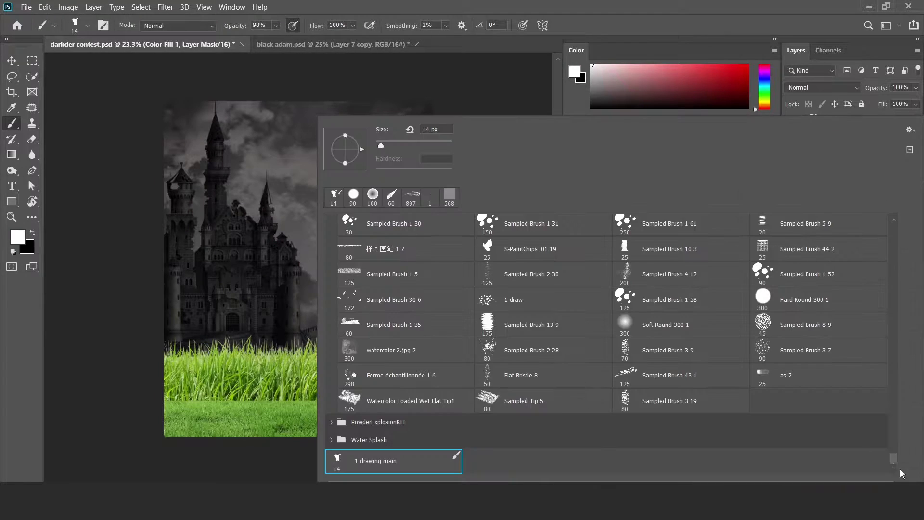
scroll(584, 353, "up", 15)
key("Escape")
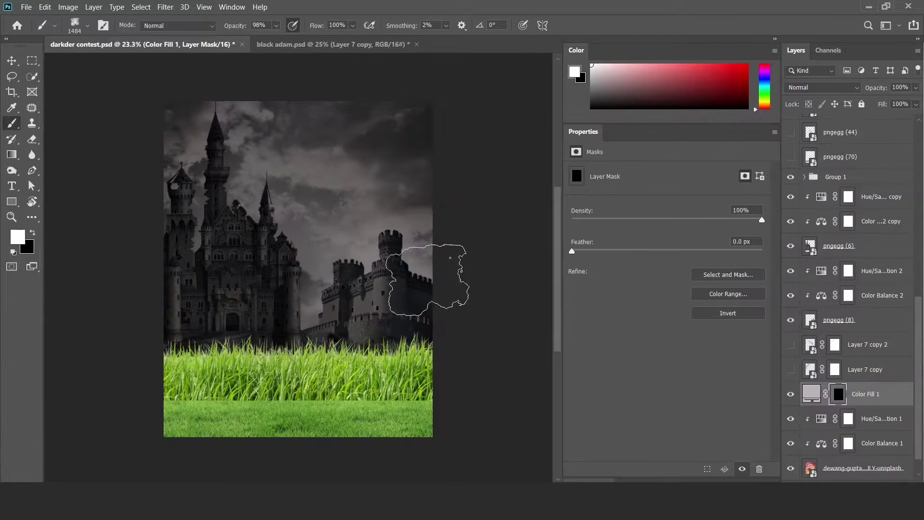
Recolour and mask the copied fog fill, paint fog across the lower castles, and duplicate it again
double_click(815, 388)
type("efefef")
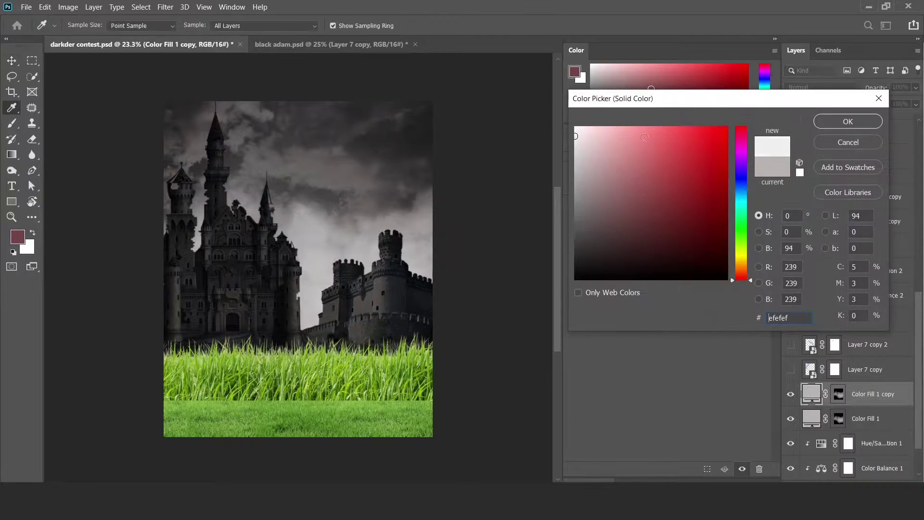
key("Return")
key("d")
key("x")
key("ctrl+BackSpace")
key("b")
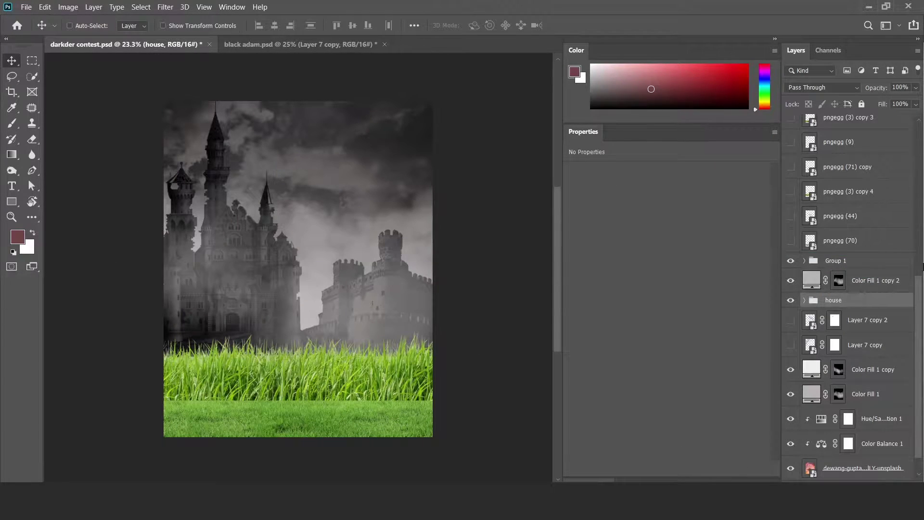
mouse_move(292, 222)
left_mouse_down()
mouse_move(154, 204)
mouse_move(366, 223)
left_mouse_up()
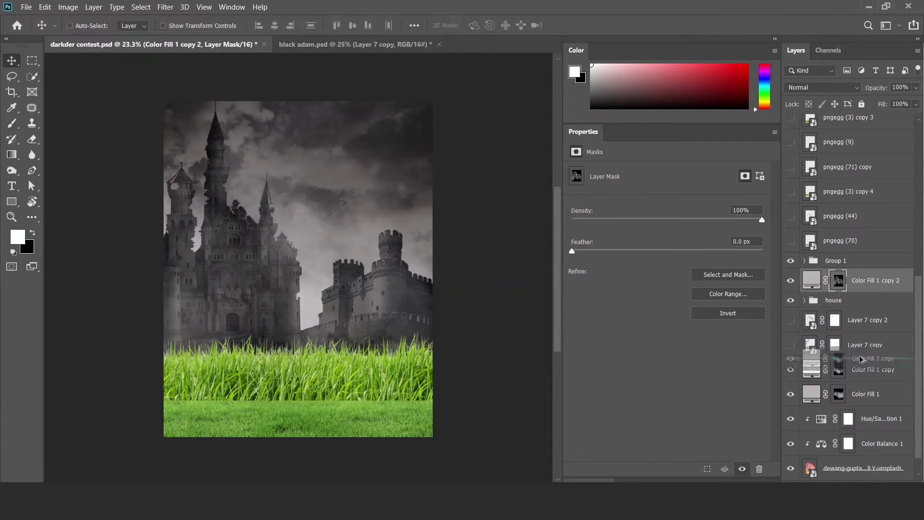
left_click_drag(861, 359, 856, 300)
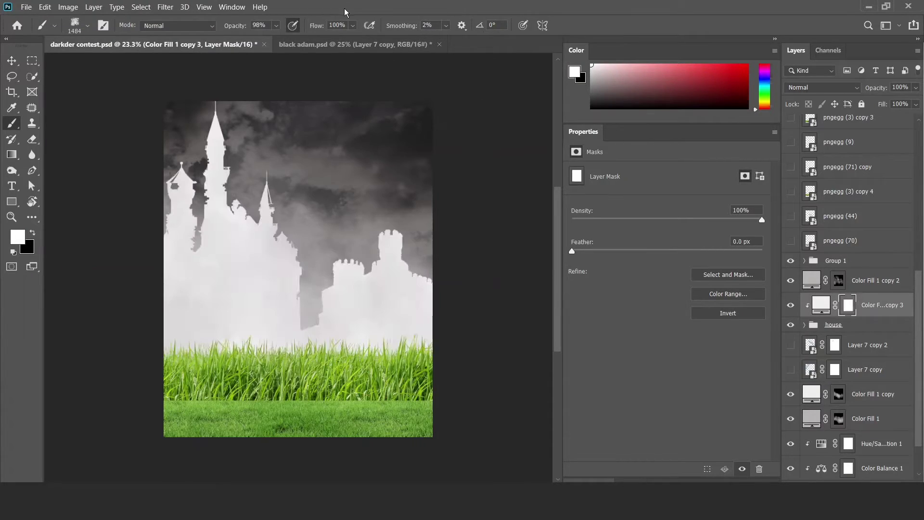
Hide the new pale wash behind an inverted mask and set a white brush of about 277 px
double_click(901, 286)
key("Return")
key("d")
key("x")
key("ctrl+i")
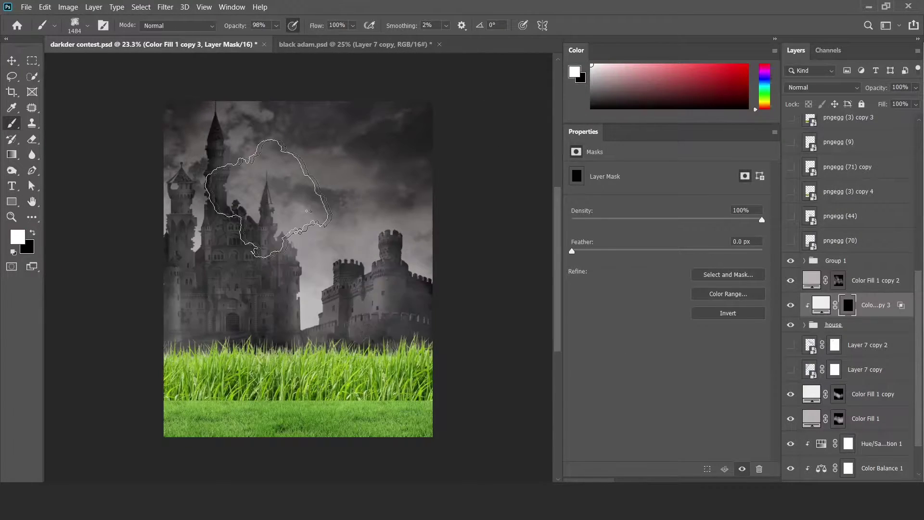
left_click_drag(408, 239, 435, 239)
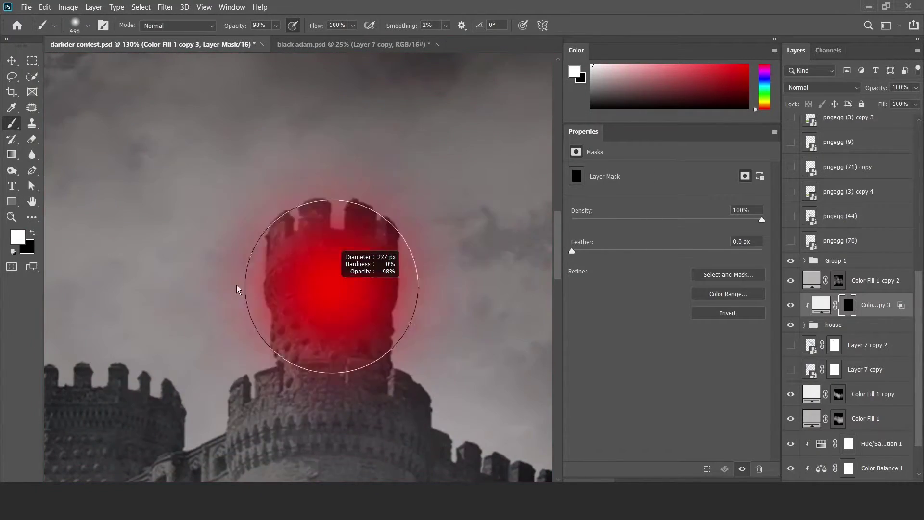
Paint soft pale highlights onto the castle towers and walls with the panels hidden
key("Tab")
scroll(621, 320, "down", 3)
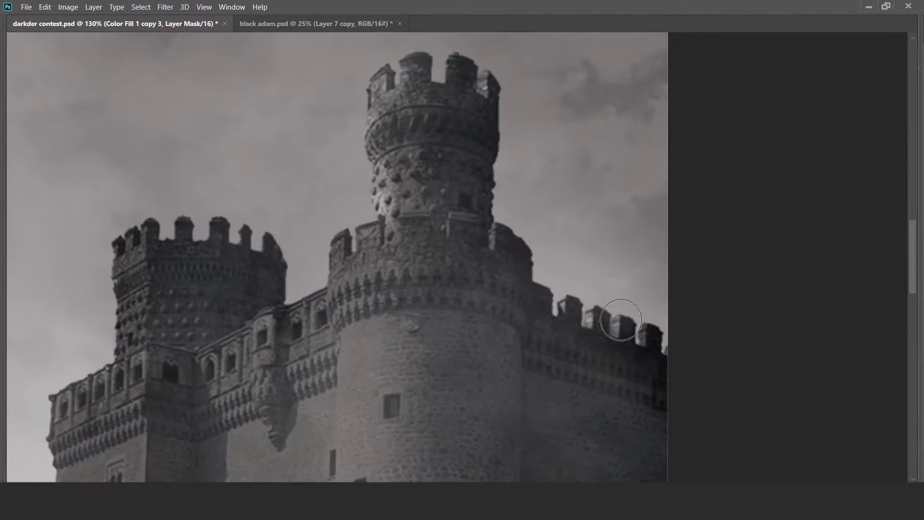
scroll(342, 255, "down", 2)
scroll(440, 343, "down", 1)
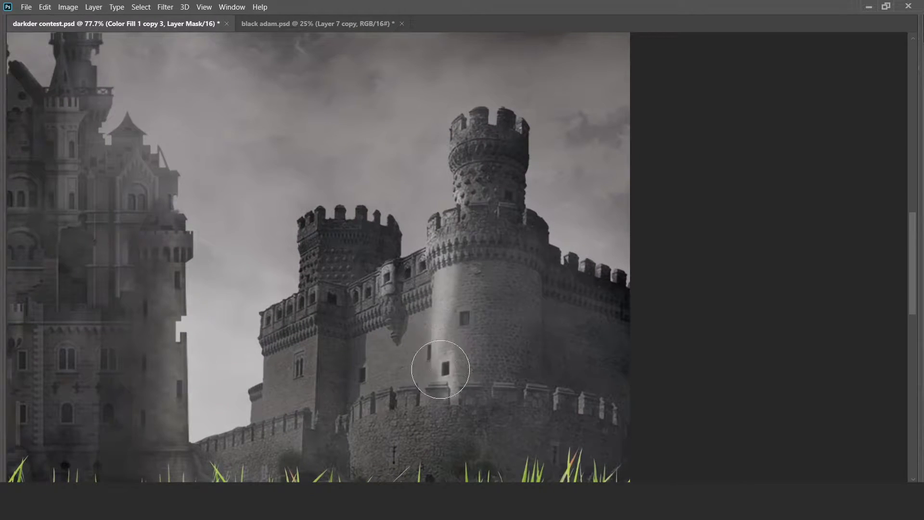
left_click_drag(469, 240, 443, 231)
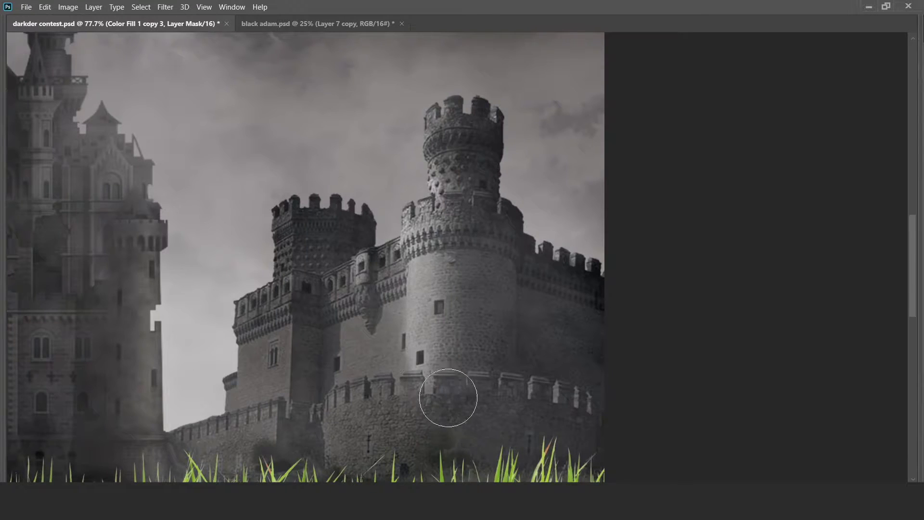
scroll(241, 355, "down", 5)
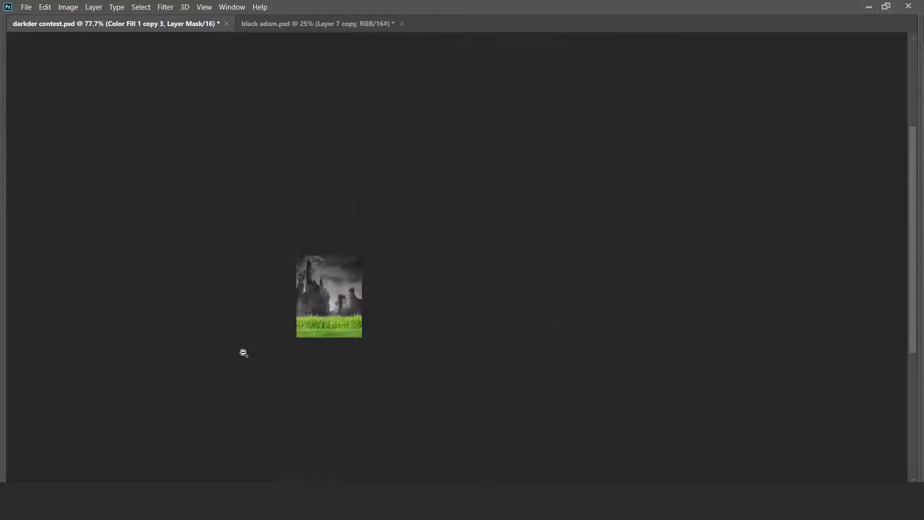
scroll(390, 224, "up", 4)
left_click_drag(314, 257, 427, 298)
scroll(406, 439, "up", 3)
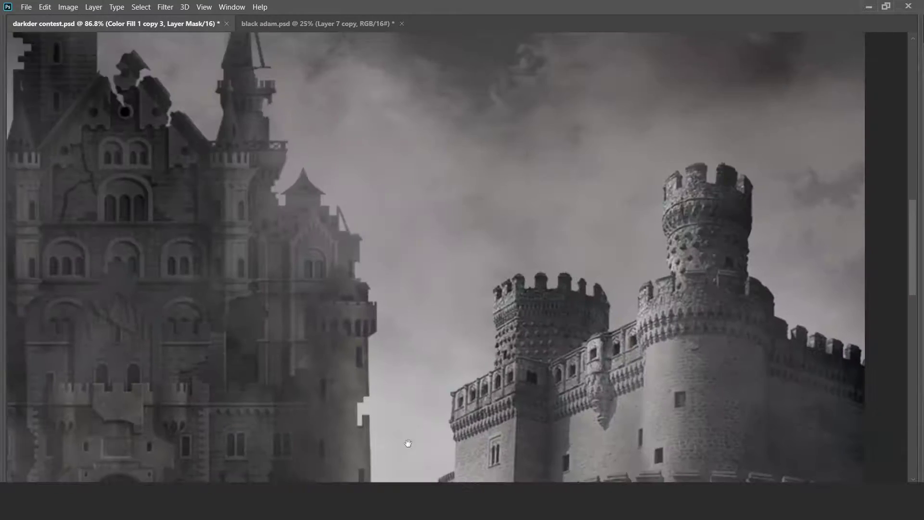
scroll(299, 175, "down", 4)
scroll(337, 242, "up", 4)
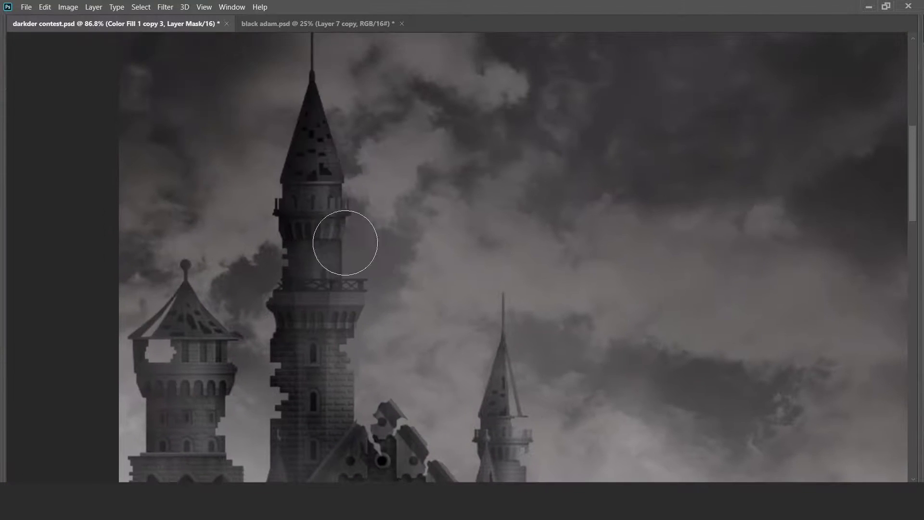
scroll(248, 453, "down", 4)
scroll(264, 402, "up", 1)
key("Tab")
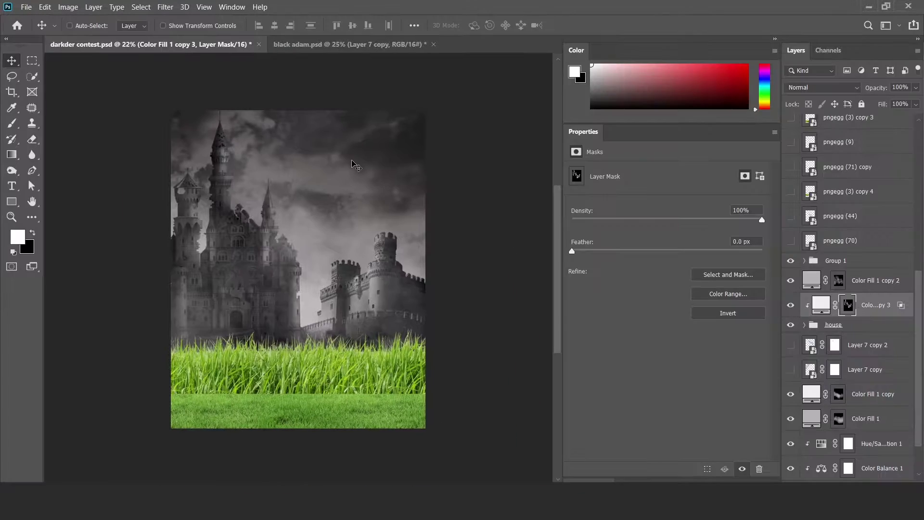
Add a Curves adjustment and group the castle layers into 'house'
left_click(862, 486)
left_click(837, 337)
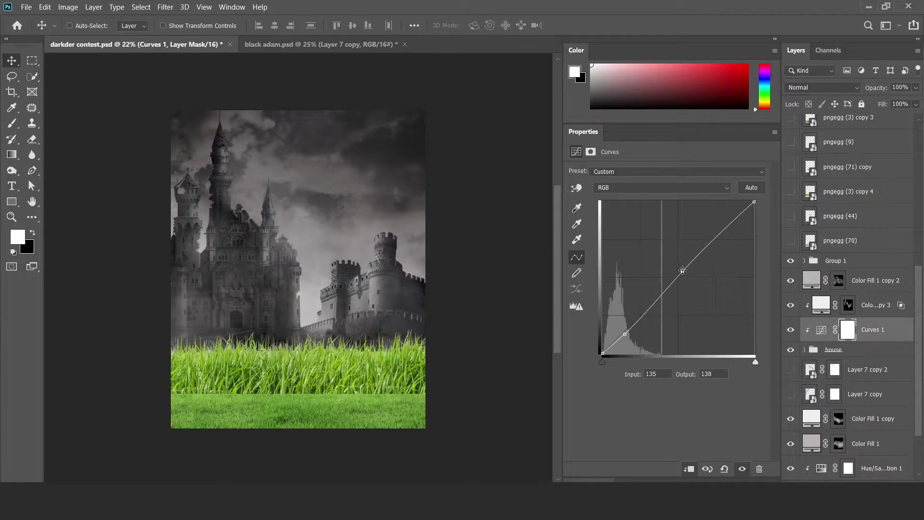
left_click(871, 288, "shift")
key("ctrl+g")
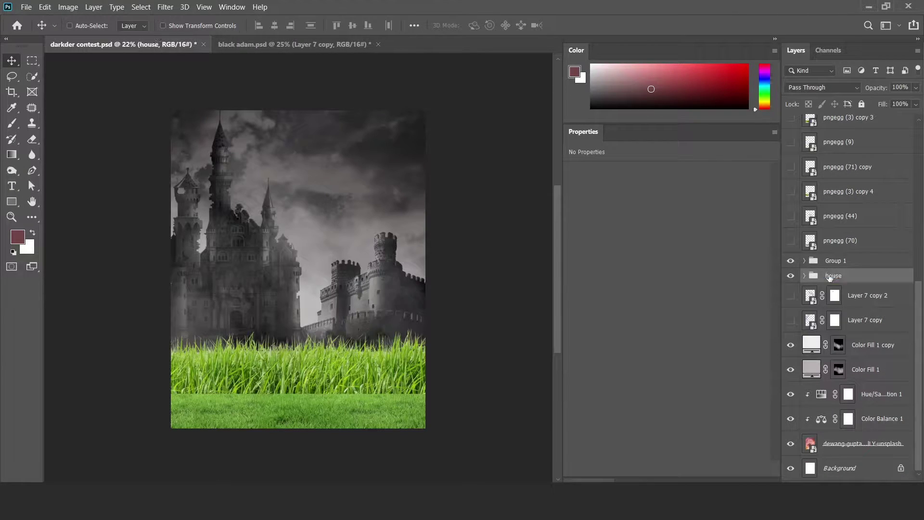
Paint black onto the fog layer's mask inside the house group
left_click(804, 275)
left_click(847, 295)
key("b")
right_click(293, 121)
key("Escape")
key("x")
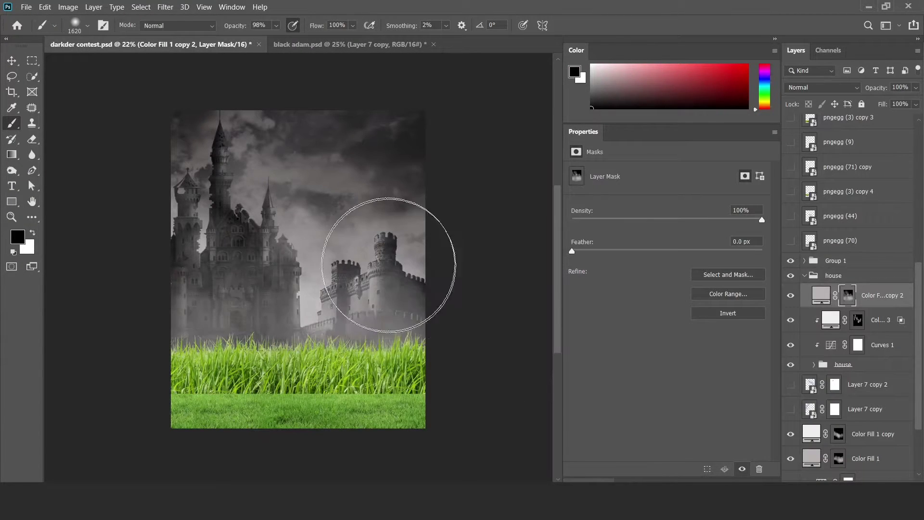
key("v")
Show the grave cross and pngegg (3) copy 3 layers, then collapse the house group
scroll(240, 328, "up", 1)
scroll(857, 289, "up", 5)
scroll(857, 289, "up", 5)
left_click(790, 224)
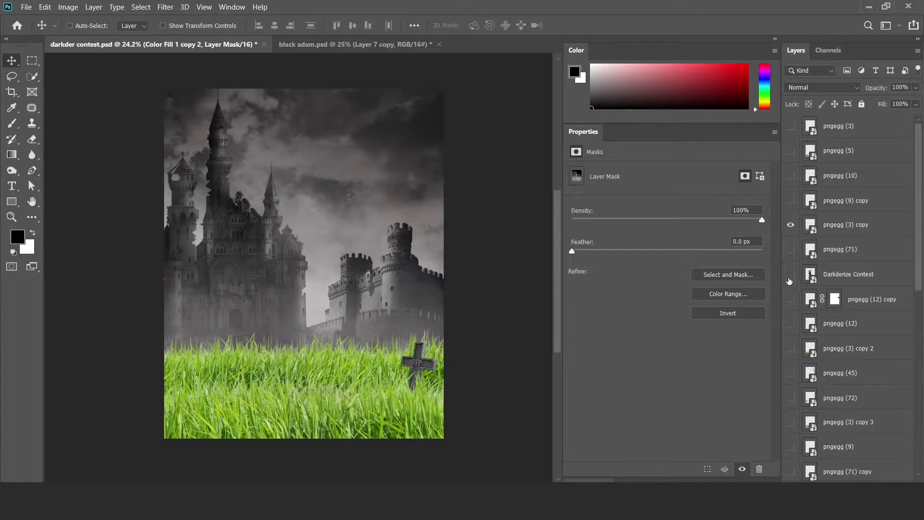
left_click(790, 421)
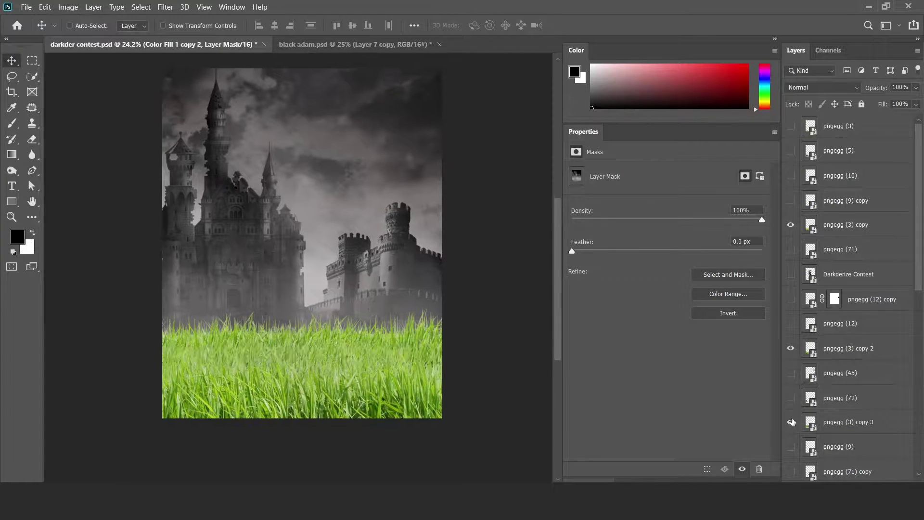
scroll(852, 337, "down", 5)
left_click(804, 358)
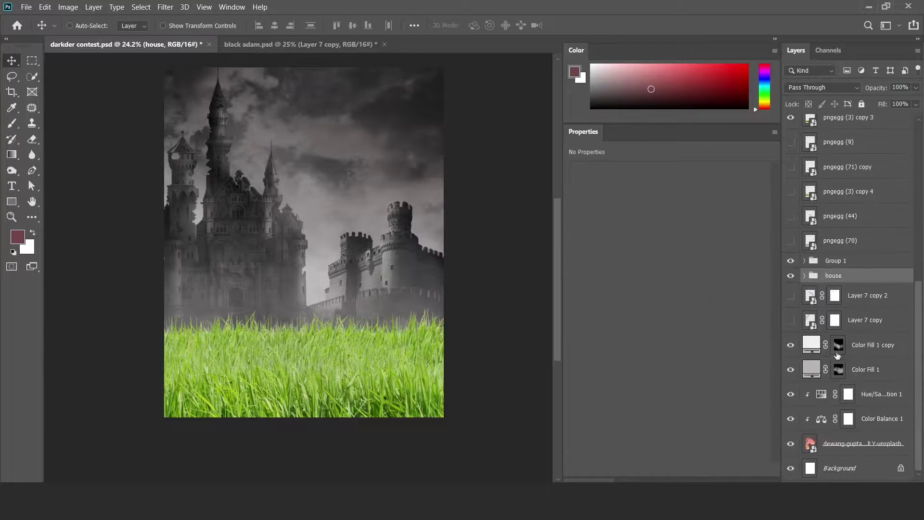
left_click(839, 449)
In the bg group, darken the sky's Hue/Saturation further and show the Color Fill 1 fog mask for painting
left_click(804, 448)
scroll(852, 385, "down", 5)
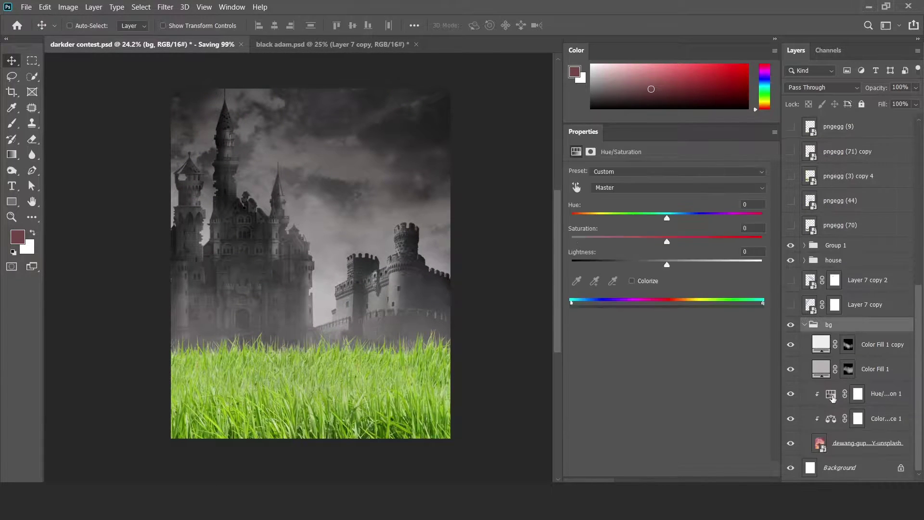
left_click(857, 393)
left_click_drag(666, 260, 607, 264)
left_click(790, 369)
left_click(848, 368)
key("b")
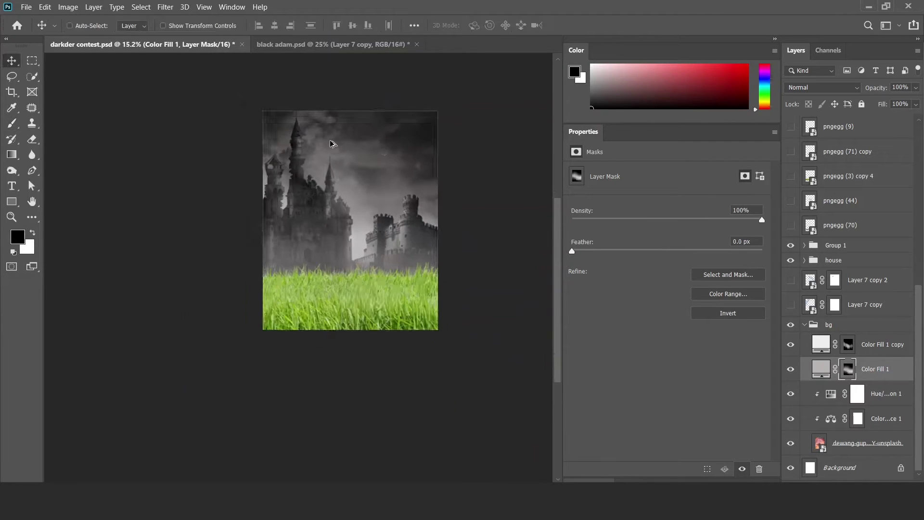
Group the selected visible pngegg layers together
scroll(834, 376, "up", 3)
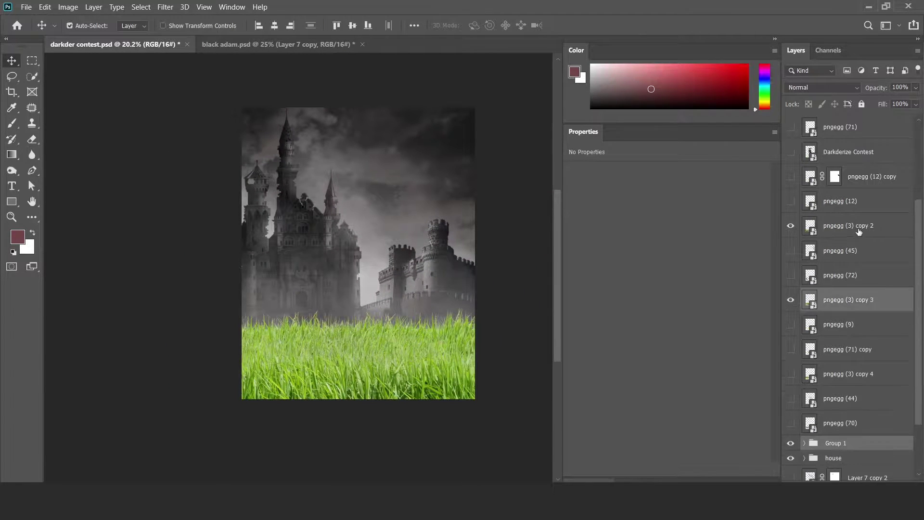
left_click(846, 421)
left_click(847, 353, "ctrl")
left_click(829, 224, "ctrl")
key("ctrl+g")
Add a Color Balance adjustment clipped to the grass layer
scroll(847, 289, "down", 5)
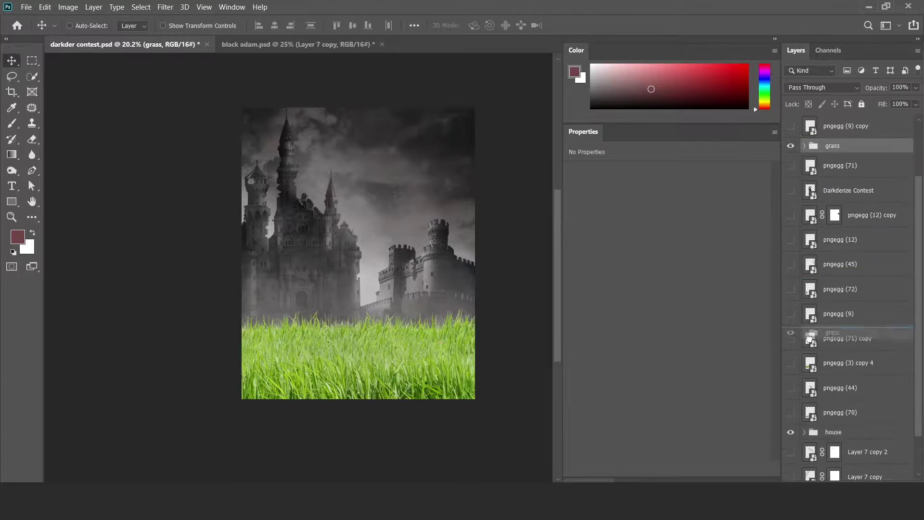
mouse_move(666, 262)
left_mouse_down()
mouse_move(631, 262)
mouse_move(602, 241)
mouse_move(653, 238)
left_mouse_up()
left_click(825, 458)
left_click(847, 324)
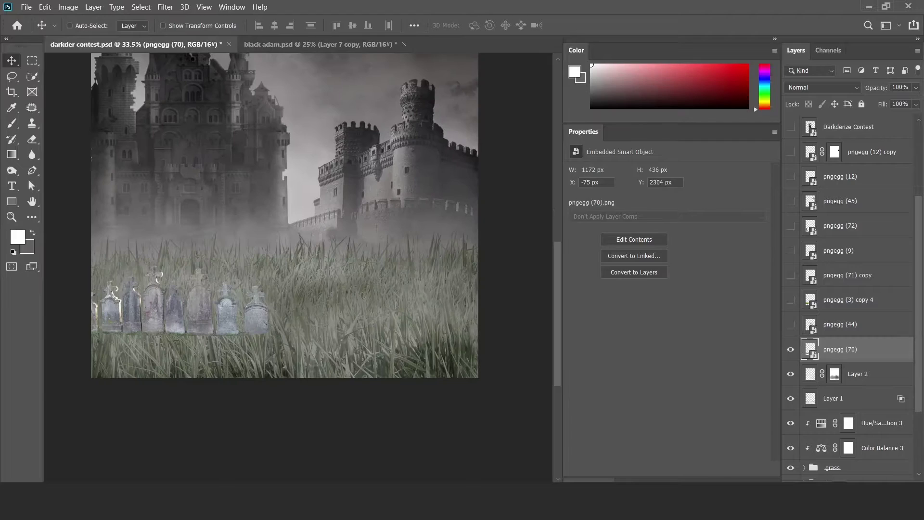
Load a grass-blade brush tip for blending the gravestones into the grass
scroll(619, 367, "down", 3)
scroll(619, 367, "down", 5)
scroll(620, 367, "down", 5)
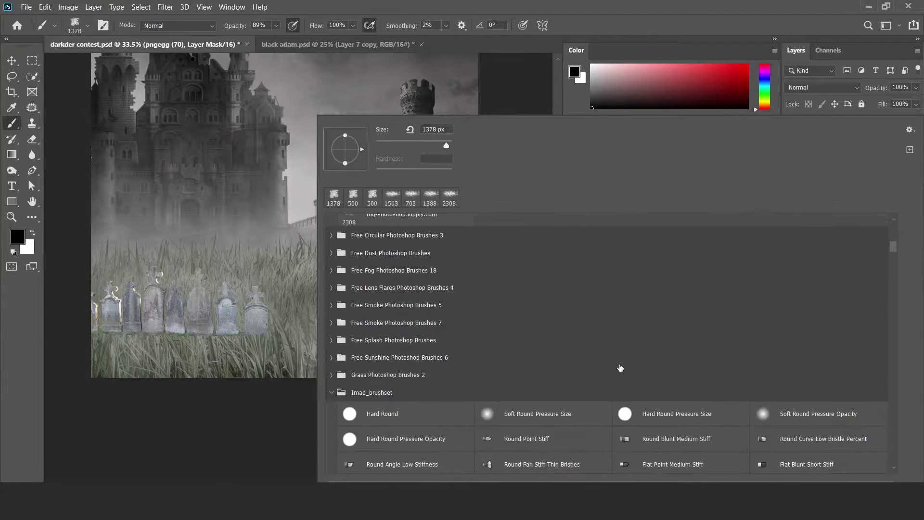
left_click(619, 372)
double_click(569, 451)
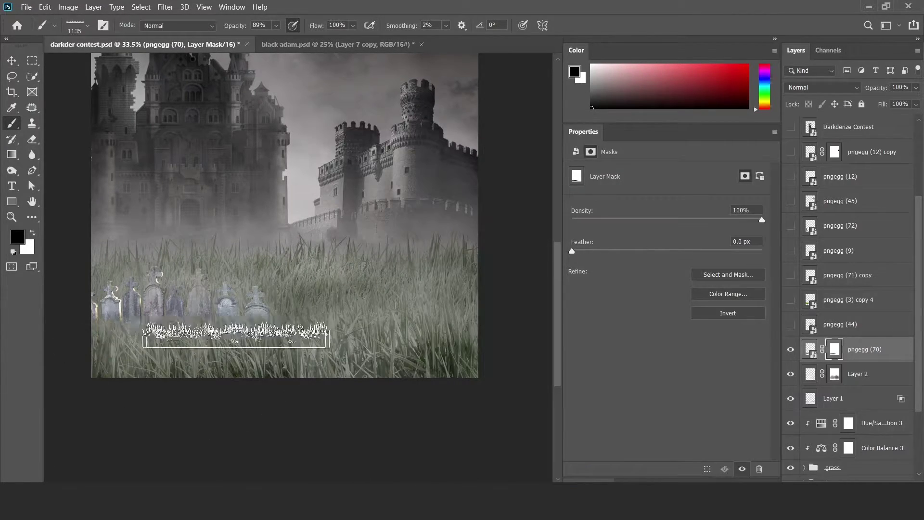
key("v")
Darken the gravestones slightly with a clipped Hue/Saturation and add an empty layer above Layer 2
left_click(862, 479)
left_click(856, 313)
left_click_drag(666, 261, 648, 261)
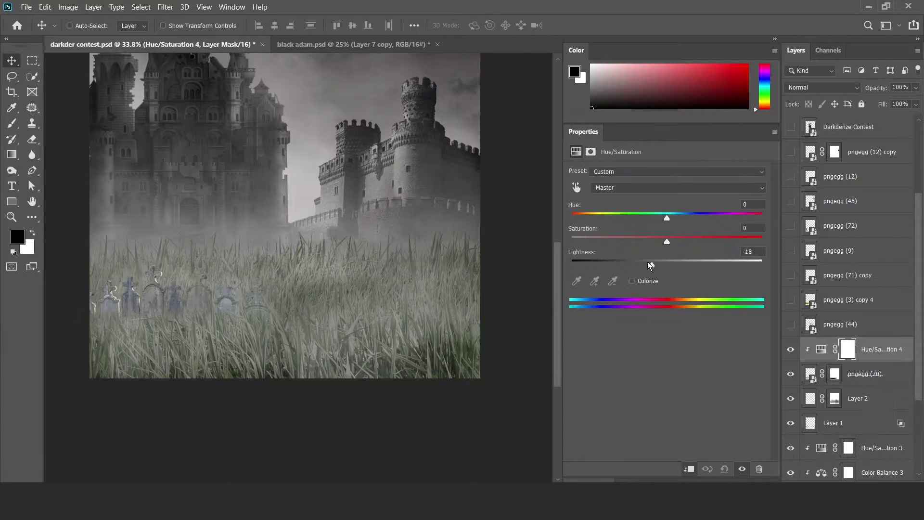
left_click(858, 398)
key("ctrl+shift+alt+n")
key("b")
key("x")
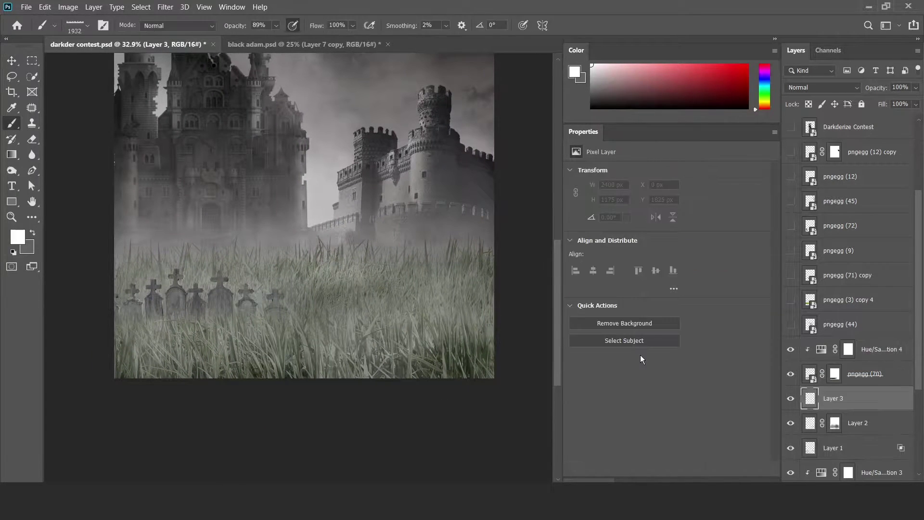
Pick a soft round brush tip with black as the paint colour
right_click(749, 246)
scroll(566, 298, "up", 5)
double_click(592, 268)
key("x")
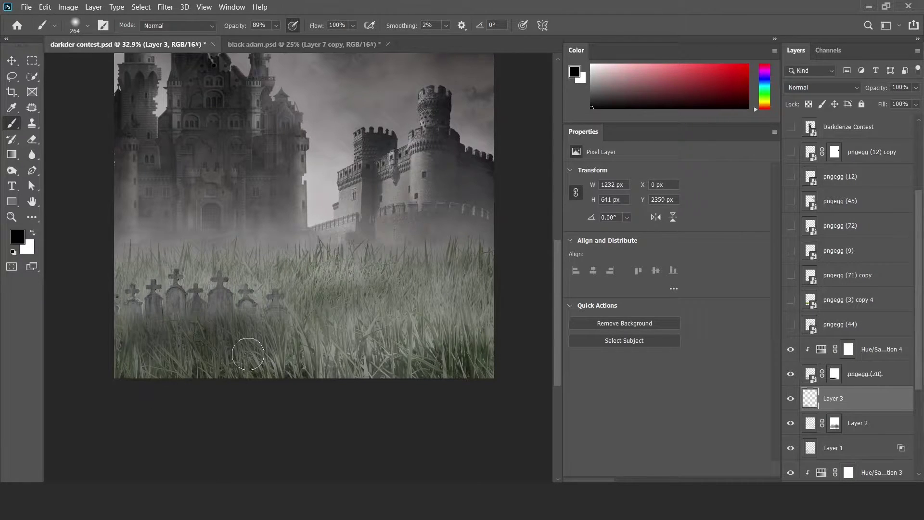
scroll(233, 375, "down", 5)
scroll(213, 260, "up", 5)
scroll(213, 260, "up", 2)
Darken the gravestones strongly with a clipped Exposure layer whose mask is inverted
key("v")
left_click(836, 377)
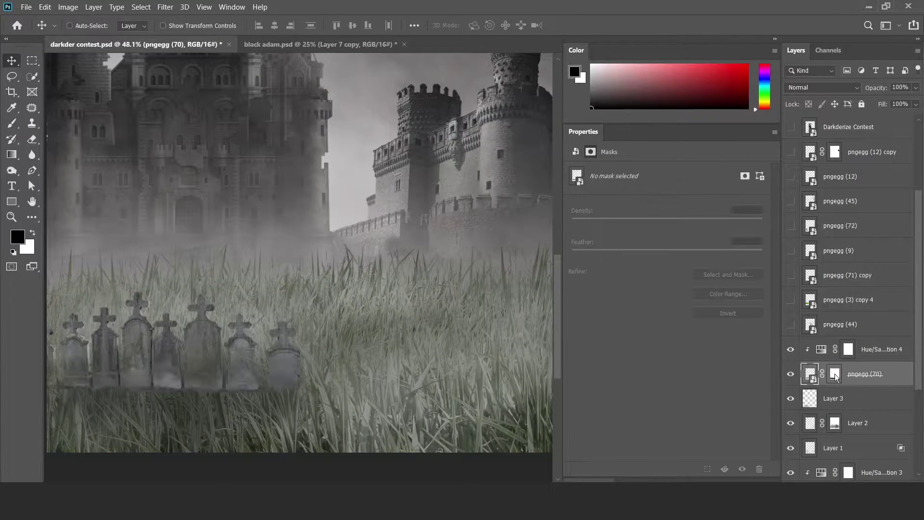
left_click(857, 349)
left_click(689, 469)
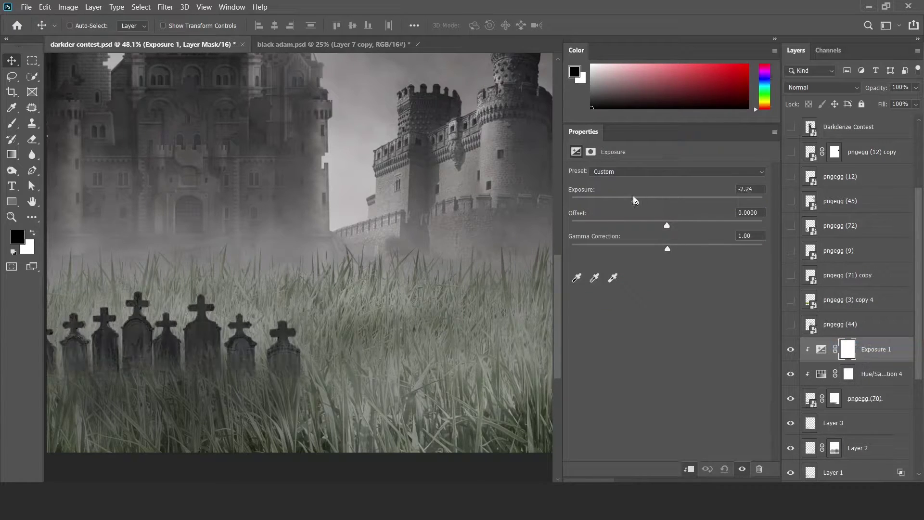
left_click_drag(667, 201, 631, 201)
key("ctrl+i")
key("b")
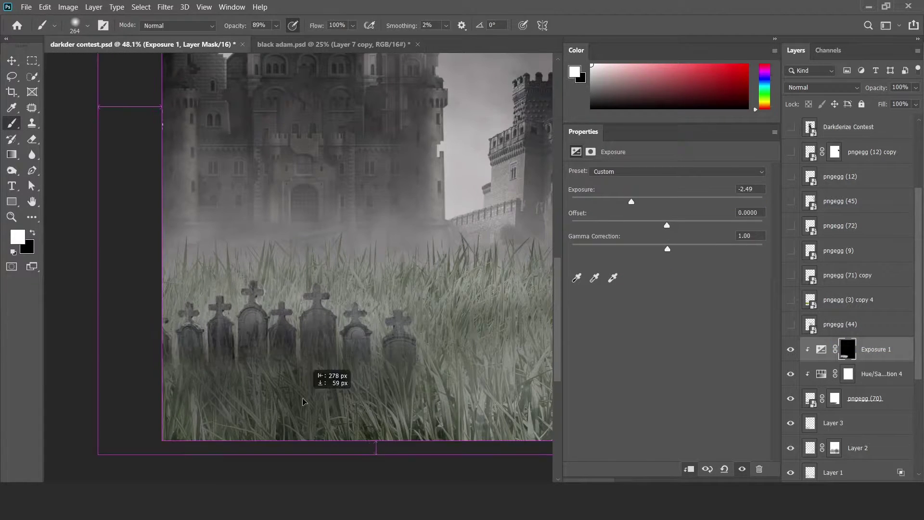
scroll(282, 262, "down", 3)
Show the bare tree layer, raise it in the stack, and apply the darkening adjustments to it
key("v")
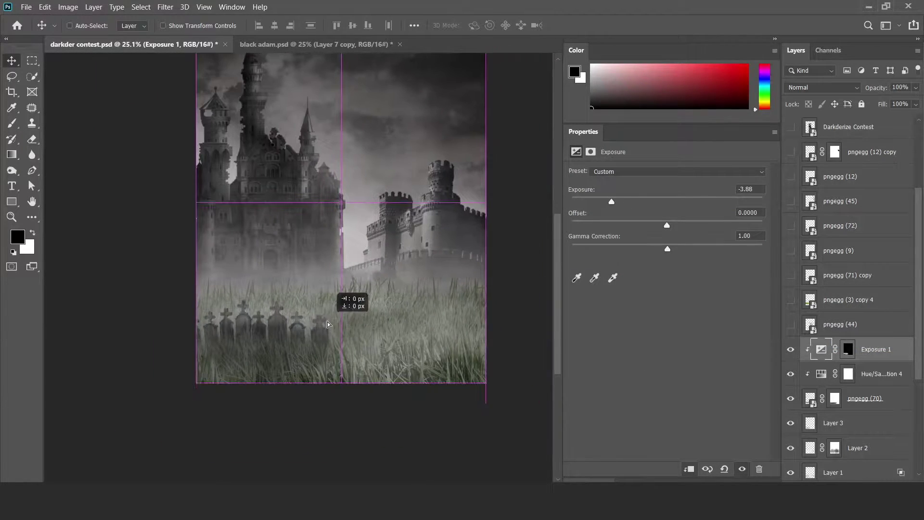
scroll(350, 300, "down", 1)
scroll(852, 376, "down", 2)
left_click(854, 400)
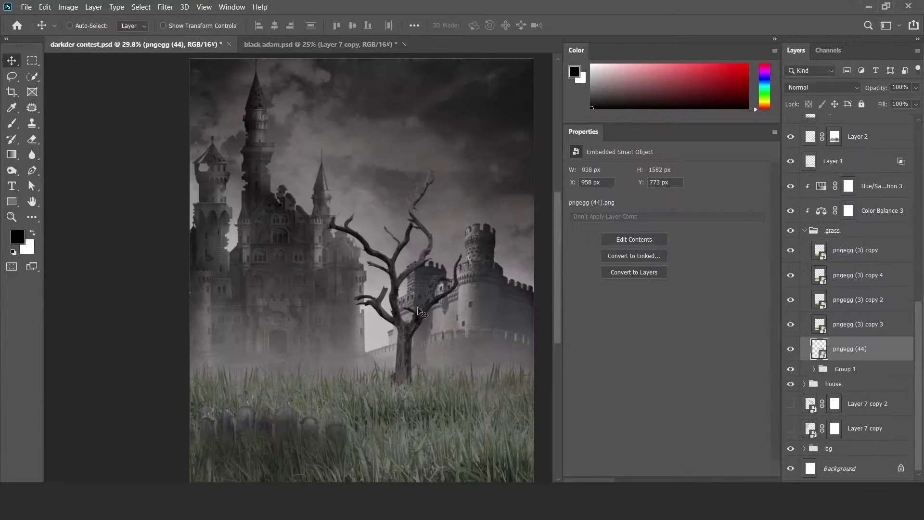
left_click_drag(874, 172, 874, 182)
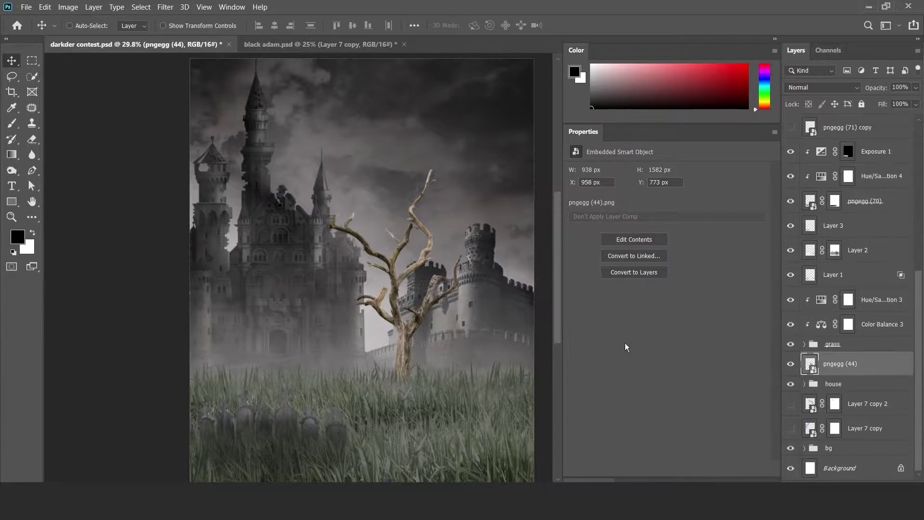
left_click_drag(846, 320, 862, 398)
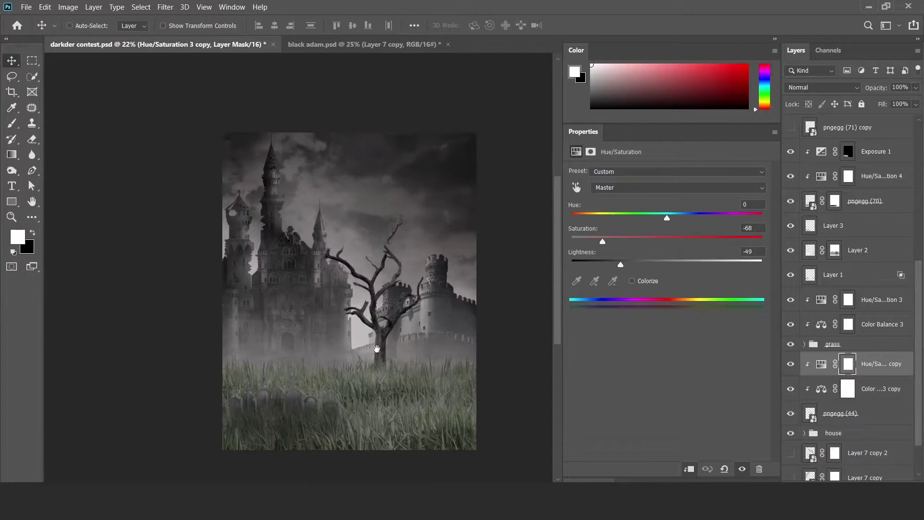
Move the cross gravestone layer into the grass group and reposition it
scroll(847, 288, "up", 3)
left_click(825, 226)
left_click_drag(855, 451, 835, 439)
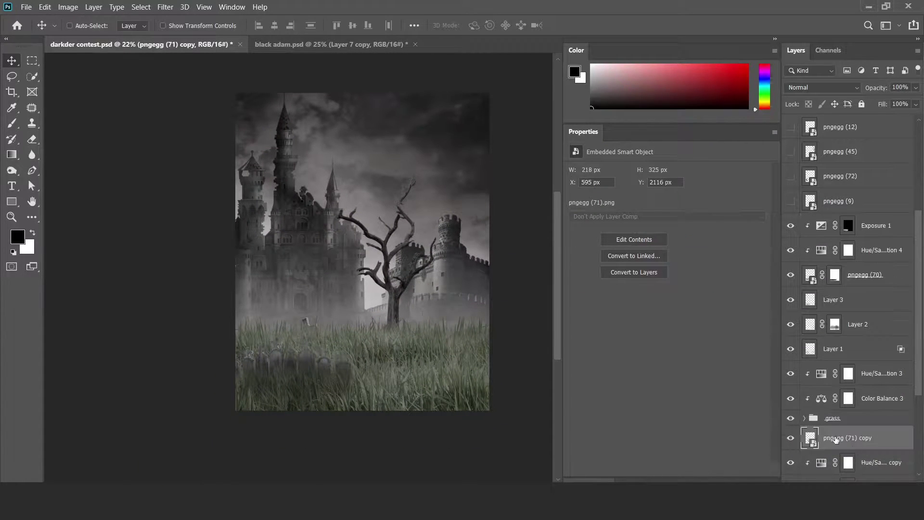
left_click_drag(856, 329, 855, 356)
left_click_drag(393, 318, 373, 320)
scroll(829, 386, "down", 3)
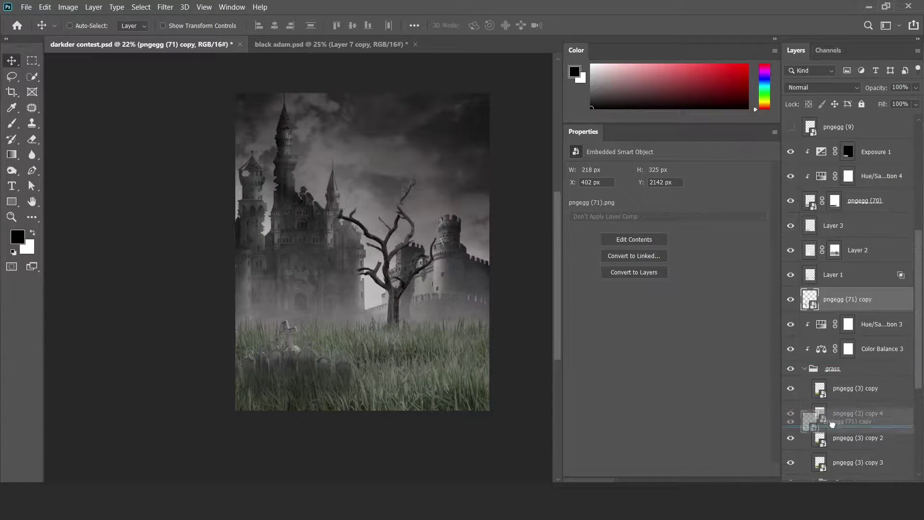
scroll(816, 264, "up", 3)
Group the gravestone layers into Group 2 and show the skull in the grass
left_click(876, 223)
left_click(833, 298, "shift")
key("ctrl+g")
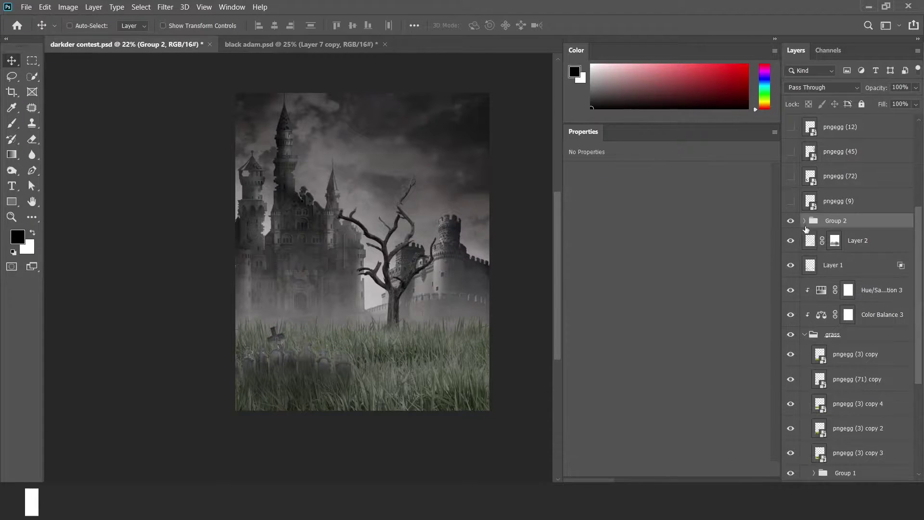
left_click(790, 198)
left_click(839, 199)
Move, resize and rotate the rounded gravestone in the grass, then group the second tree into Group 3
left_click_drag(830, 255, 838, 386)
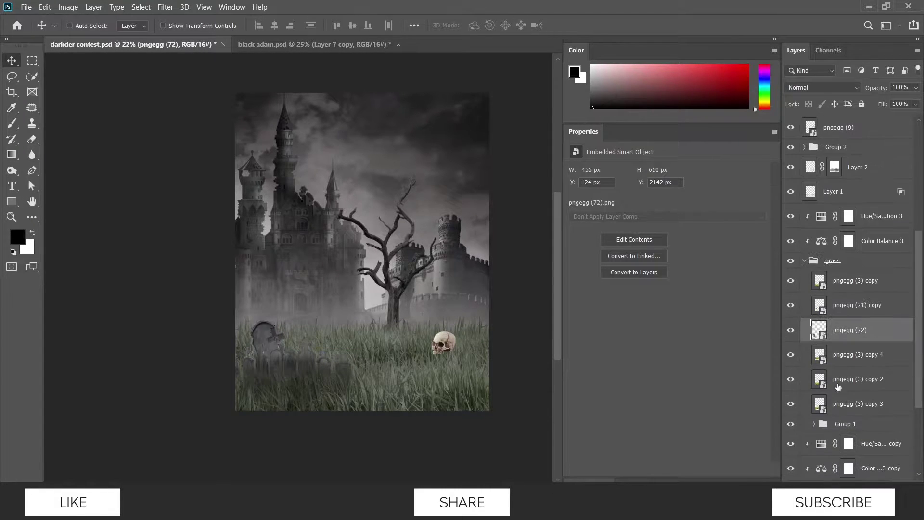
key("ctrl+t")
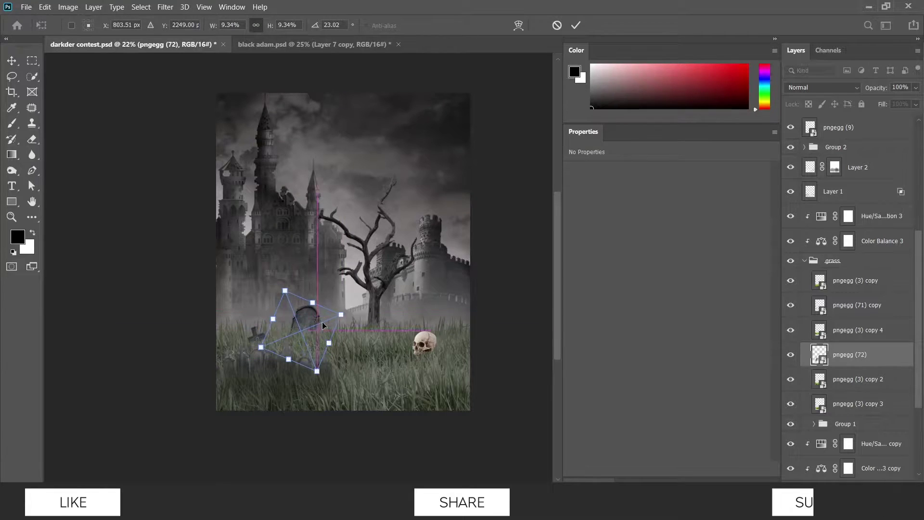
key("Return")
left_click(855, 305)
scroll(796, 240, "up", 3)
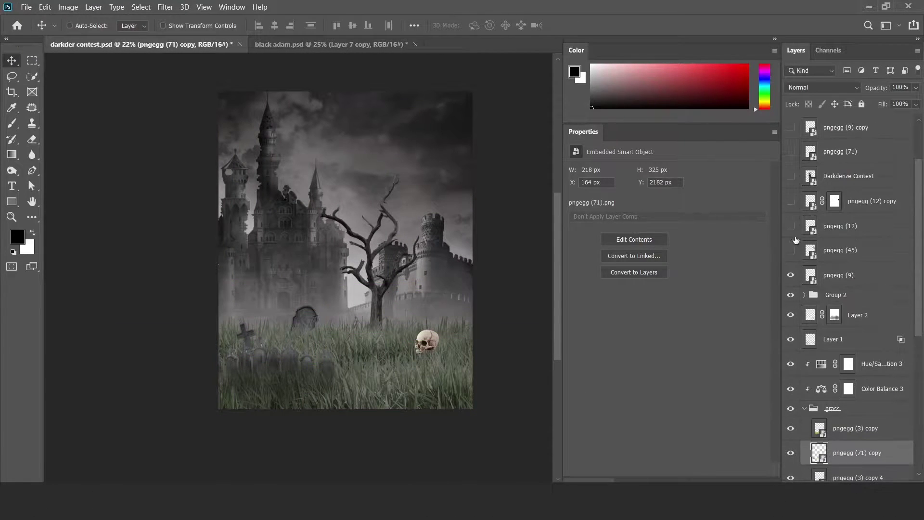
scroll(835, 335, "down", 5)
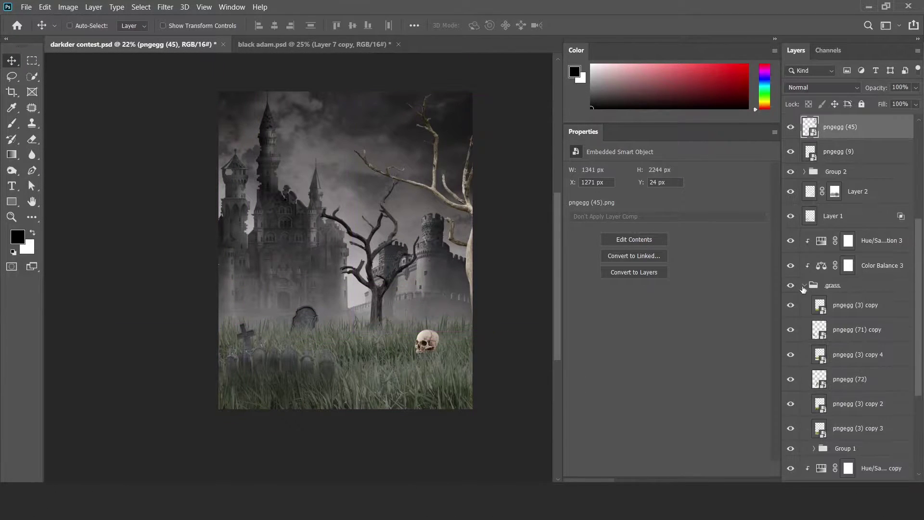
key("ctrl+g")
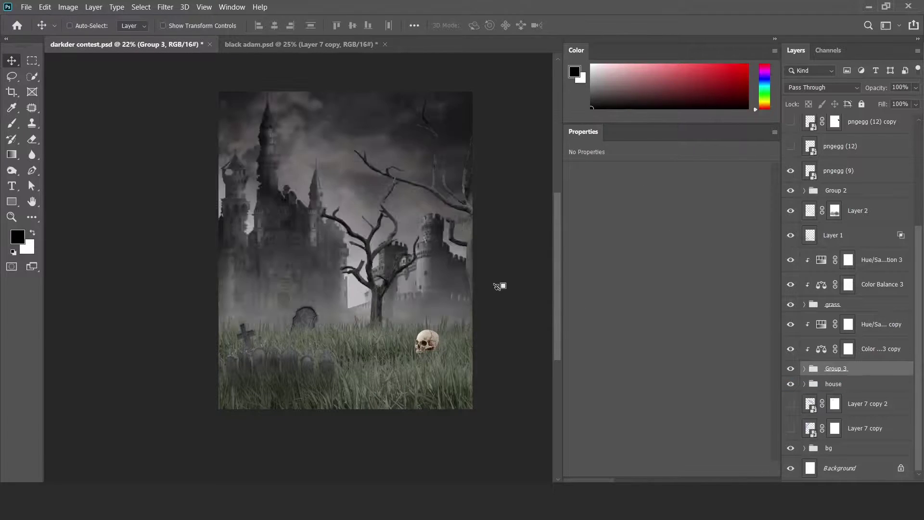
Show the Darkderize Contest reaper layer and brush black grass blades into its lower robe edge
left_click(790, 249)
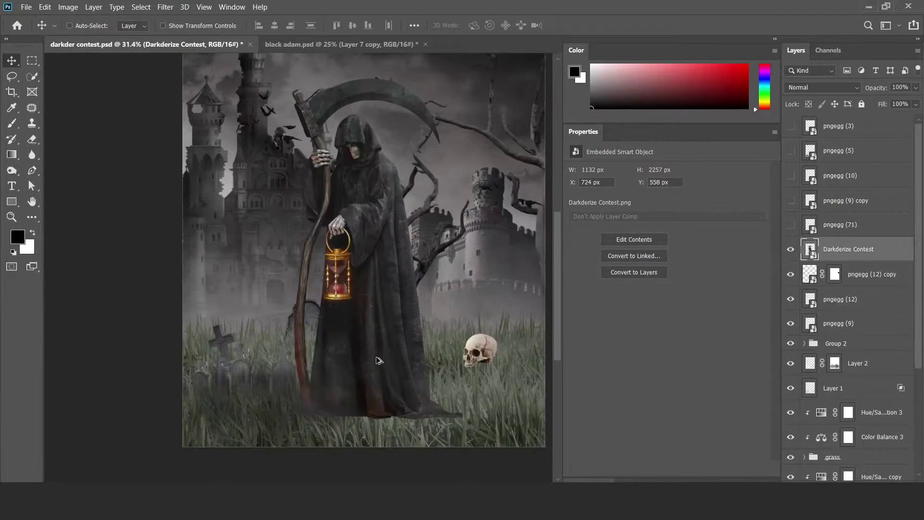
key("b")
right_click(465, 418)
key("Escape")
left_click_drag(465, 418, 426, 426)
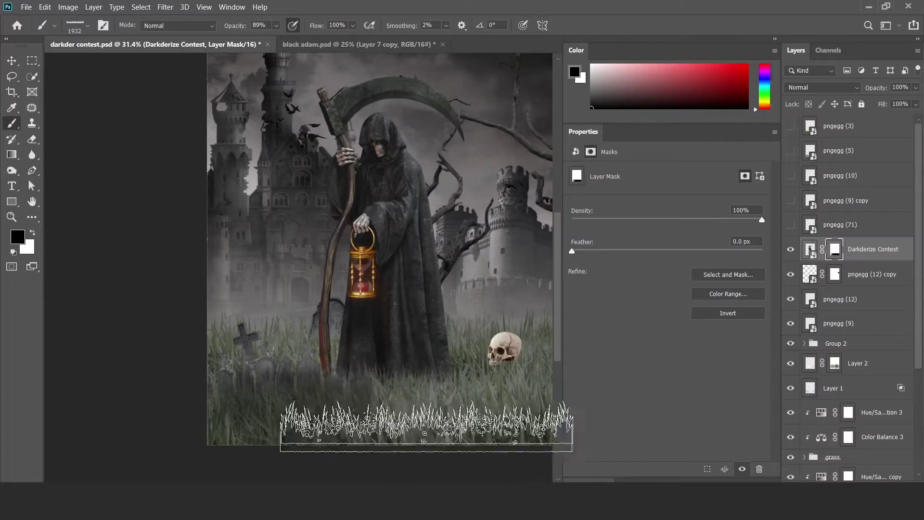
scroll(395, 336, "down", 5)
key("v")
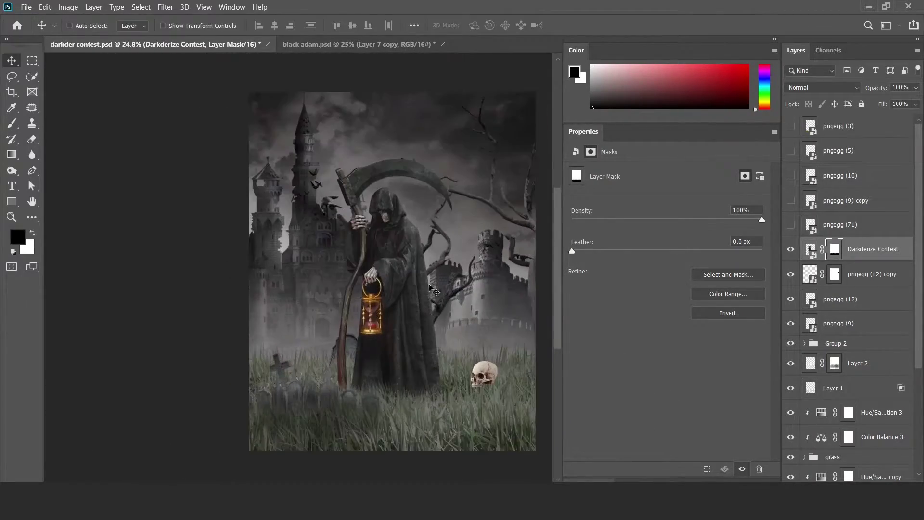
left_click_drag(394, 326, 391, 332)
scroll(505, 174, "up", 2)
Add Color Balance and Hue/Saturation adjustments clipped to the reaper
left_click(861, 482)
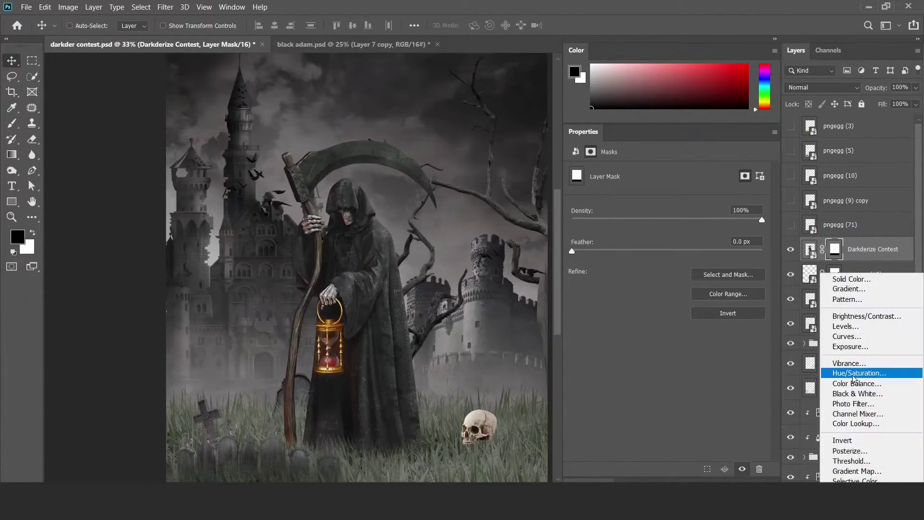
left_click(847, 326)
left_click(861, 481)
left_click(838, 377)
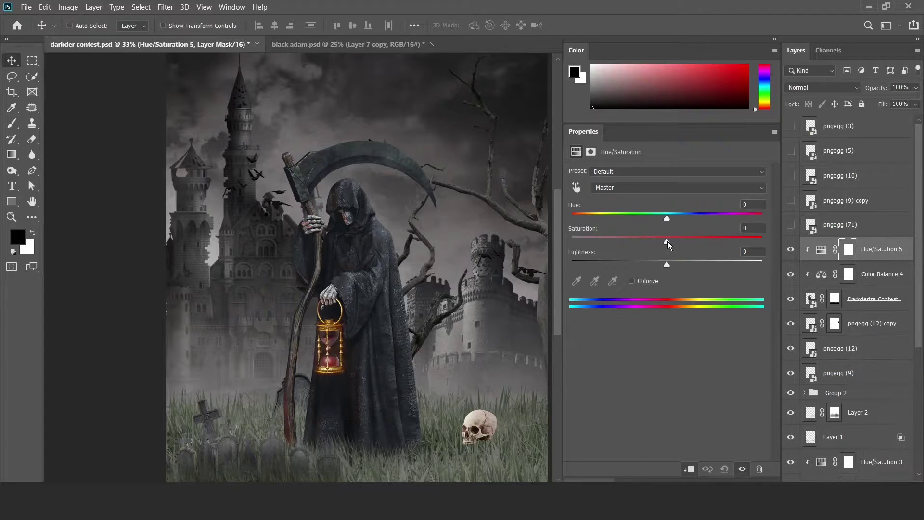
scroll(378, 345, "down", 1)
Add a new layer clipped to the reaper and sample a grey paint colour from the image
key("ctrl+shift+alt+n")
key("ctrl+alt+g")
key("b")
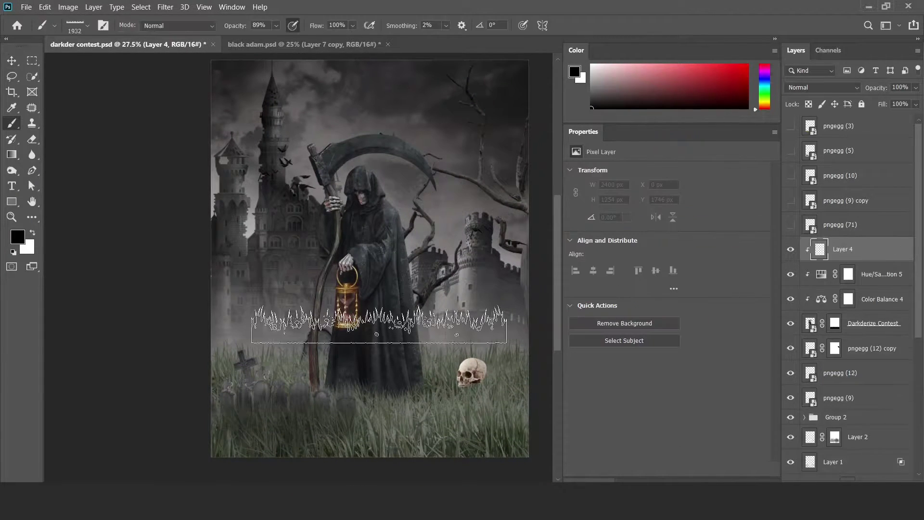
left_click(237, 333, "alt")
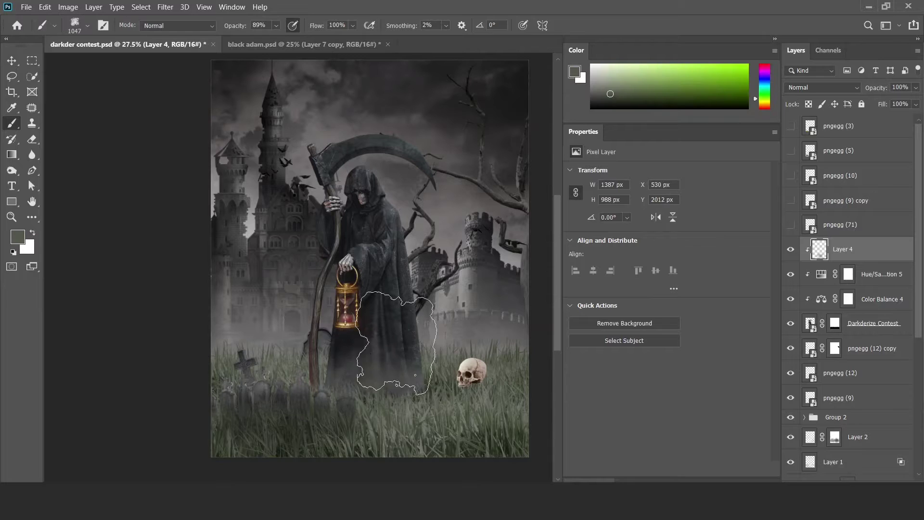
scroll(419, 406, "down", 1)
key("v")
Give Layer 4 a mask and add a Solid Color fill layer
left_click(849, 484)
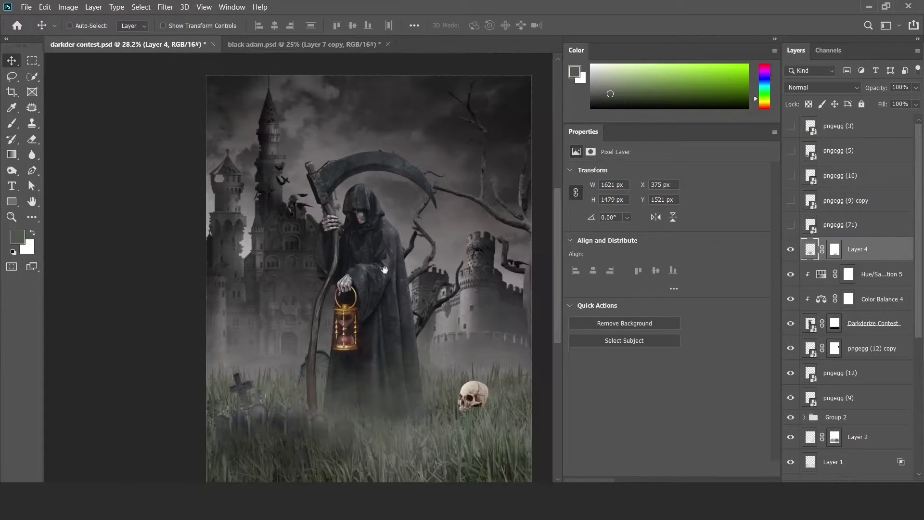
left_click(865, 484)
left_click(838, 275)
Set the Solid Color fill to Overlay and hide it by inverting its mask
left_click(824, 121)
left_click(822, 87)
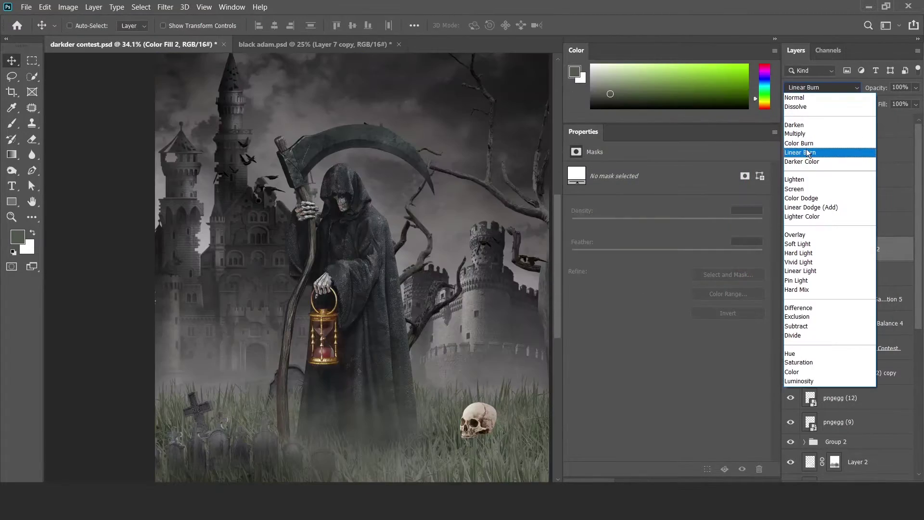
left_click(806, 235)
left_click(838, 249)
key("ctrl+i")
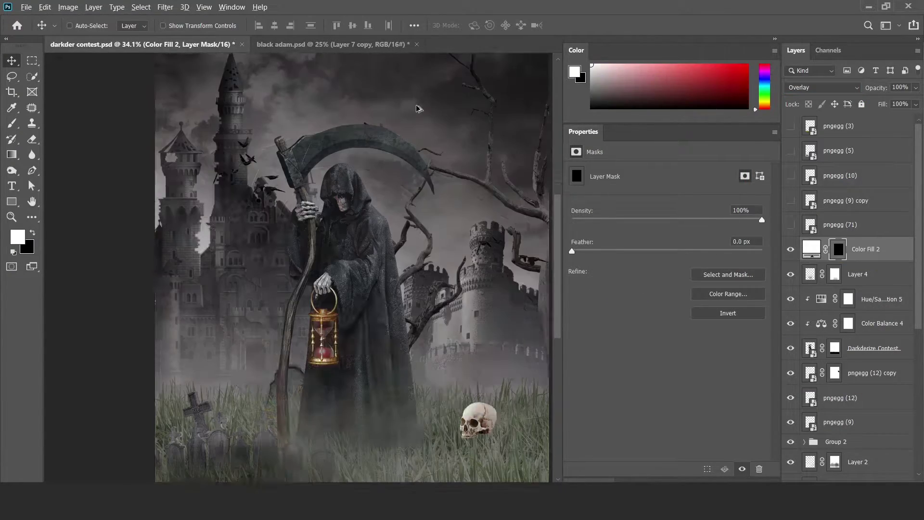
Fill the scythe blade path selection with white on a new layer and duplicate it
scroll(243, 291, "up", 5)
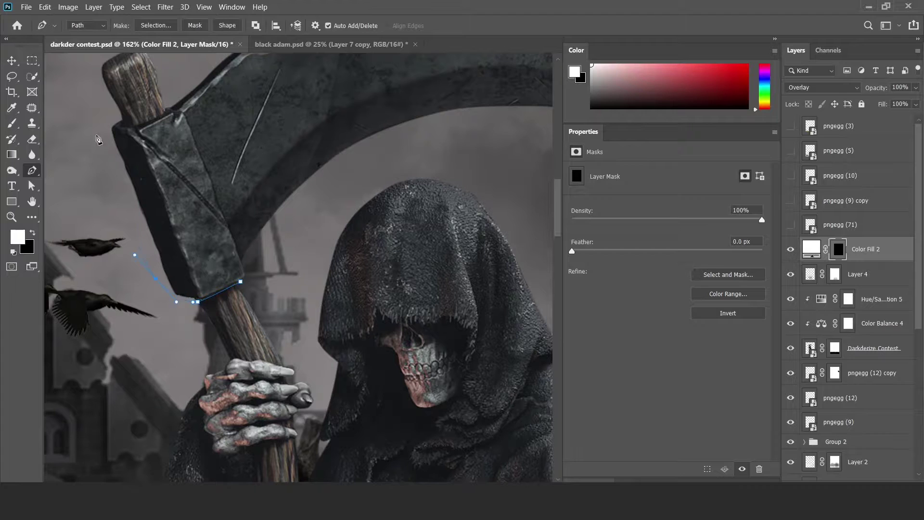
scroll(144, 125, "down", 3)
scroll(144, 125, "down", 2)
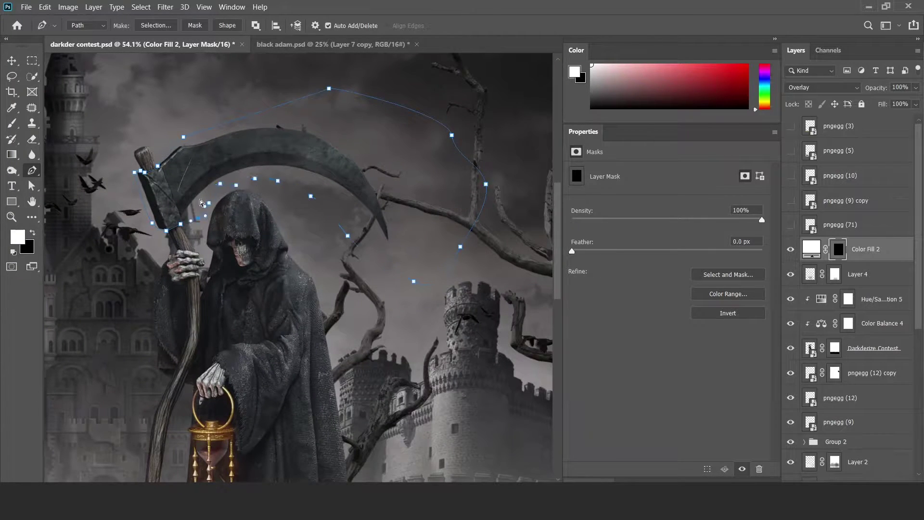
key("ctrl+shift+alt+n")
key("ctrl+BackSpace")
key("ctrl+d")
key("v")
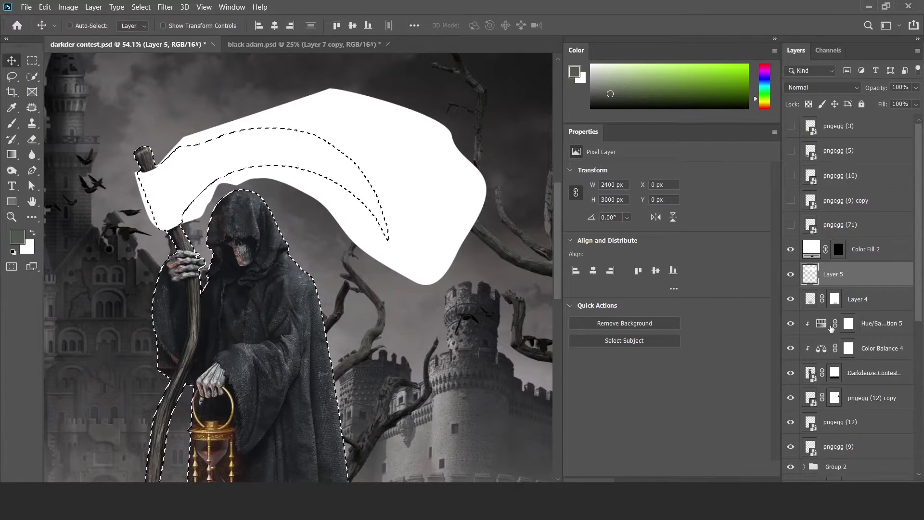
key("ctrl+shift+i")
key("Delete")
key("ctrl+d")
key("ctrl+j")
key("ctrl+j")
Set the top blade copy to Overlay, then duplicate it and Gaussian-blur the copy into a glow
left_click(823, 87)
left_click(824, 233)
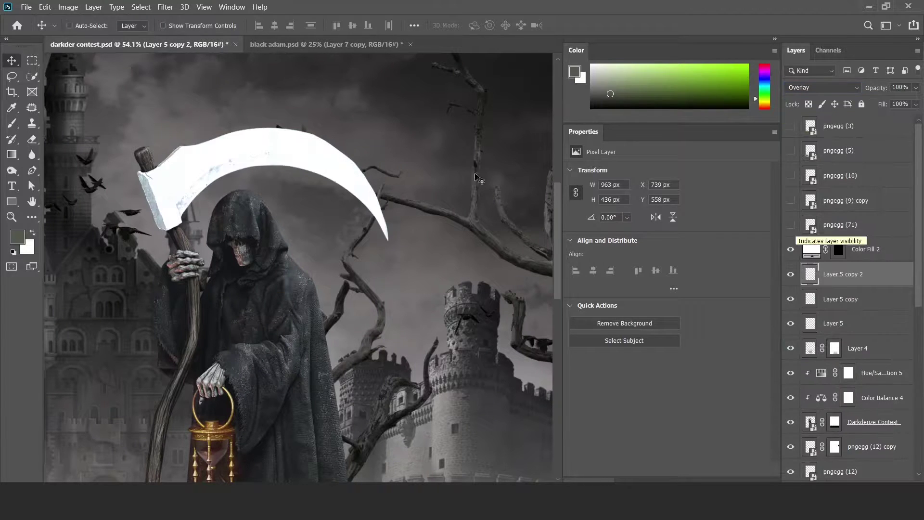
key("ctrl+j")
left_click(165, 7)
left_click(347, 166)
key("Return")
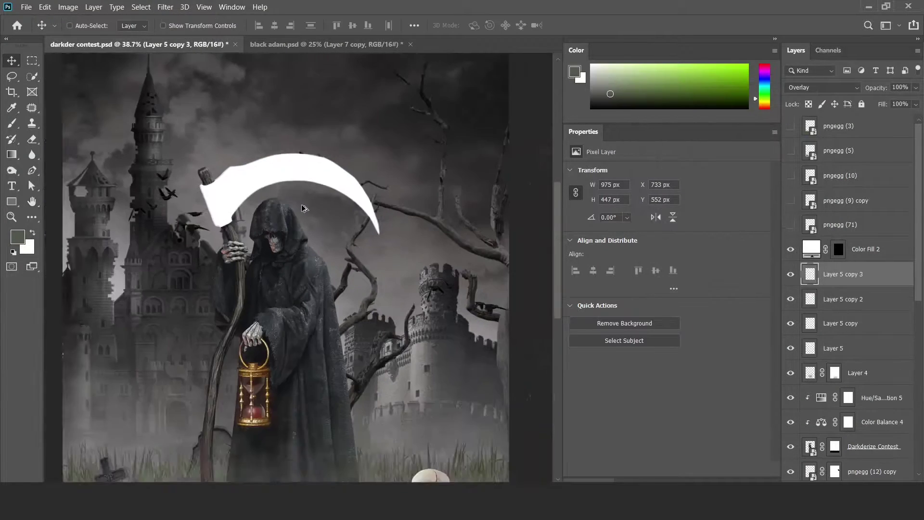
Apply another Gaussian Blur to a blade copy to widen the soft halo
scroll(303, 208, "up", 1)
left_click(823, 87)
left_click(165, 7)
left_click(346, 166)
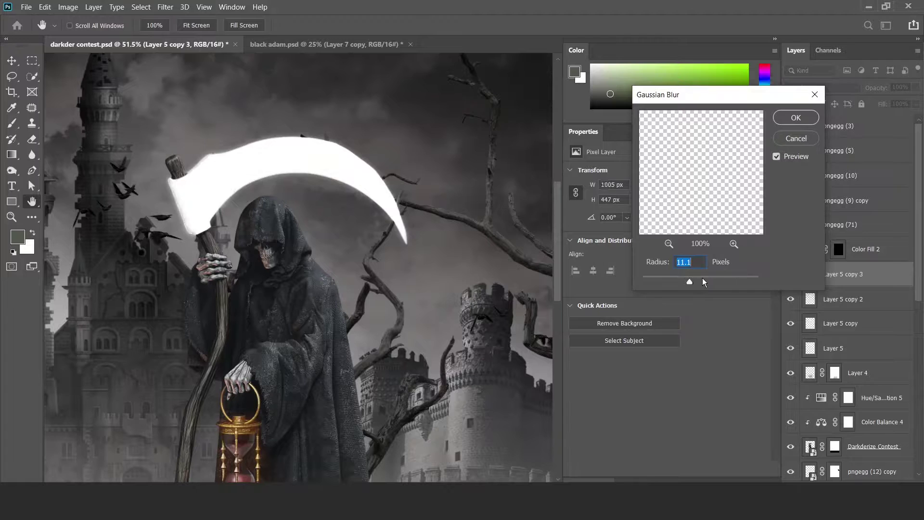
key("Return")
key("v")
scroll(296, 267, "down", 2, "alt")
Turn on Color Fill 2 and paint its mask to reveal the glowing scythe
left_click(791, 249)
left_click(839, 249)
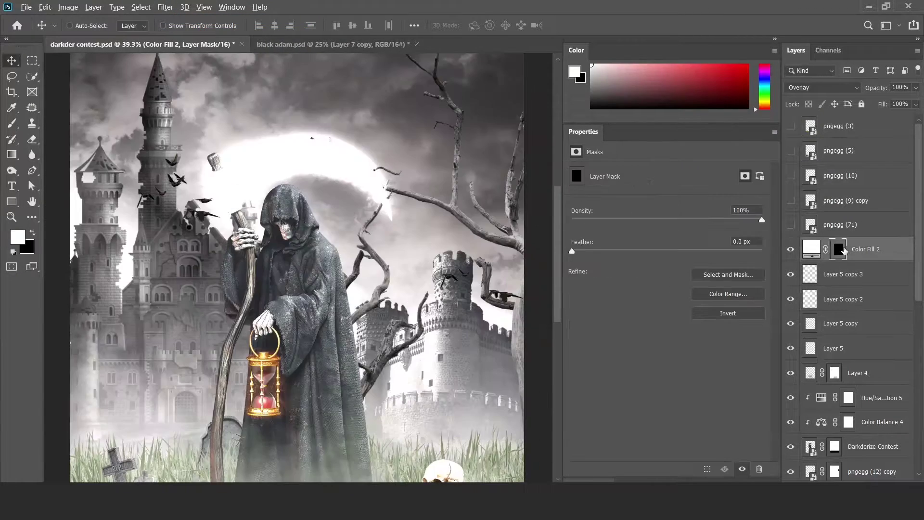
key("b")
left_click_drag(203, 193, 158, 213)
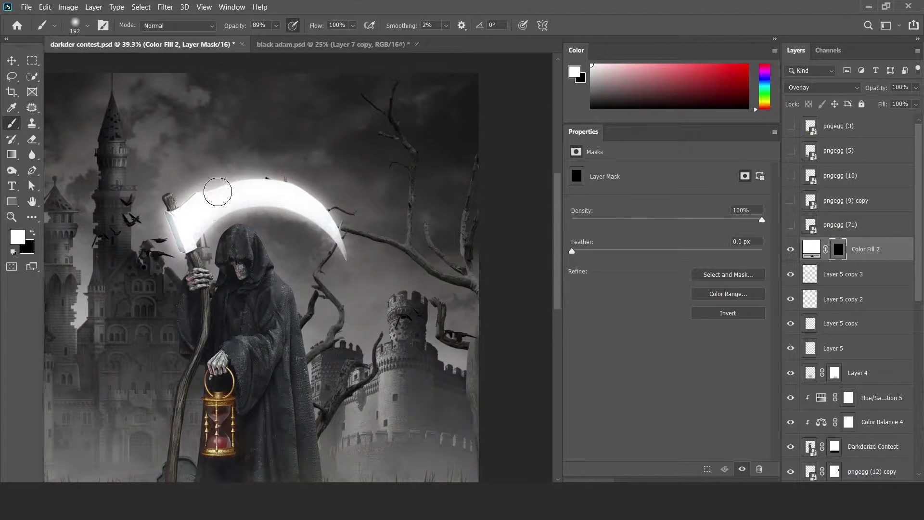
key("v")
key("ctrl+0")
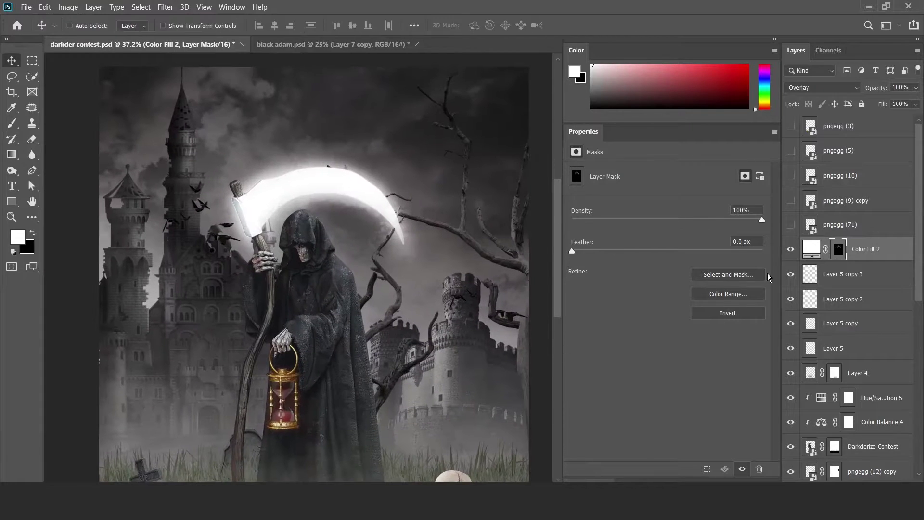
Open Blending Options for the second blade copy and bring the robe and lantern into view
double_click(880, 299)
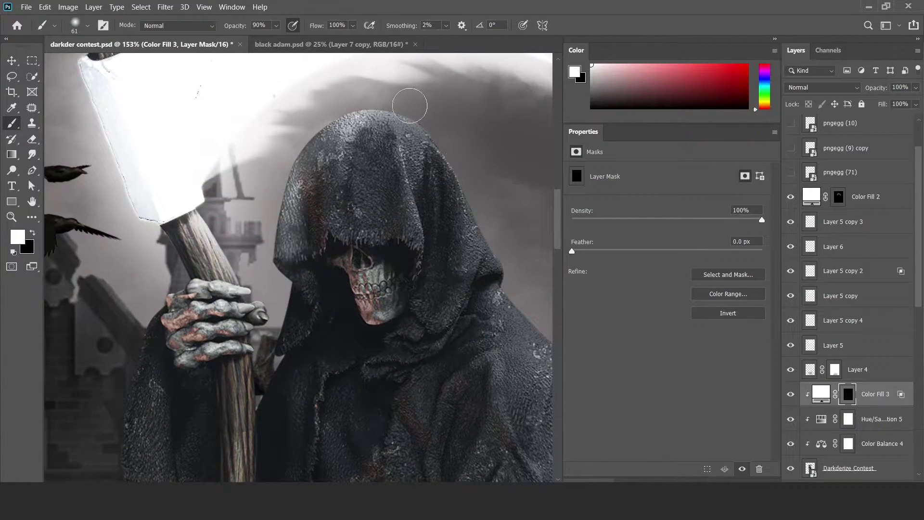
left_click_drag(469, 216, 346, 159)
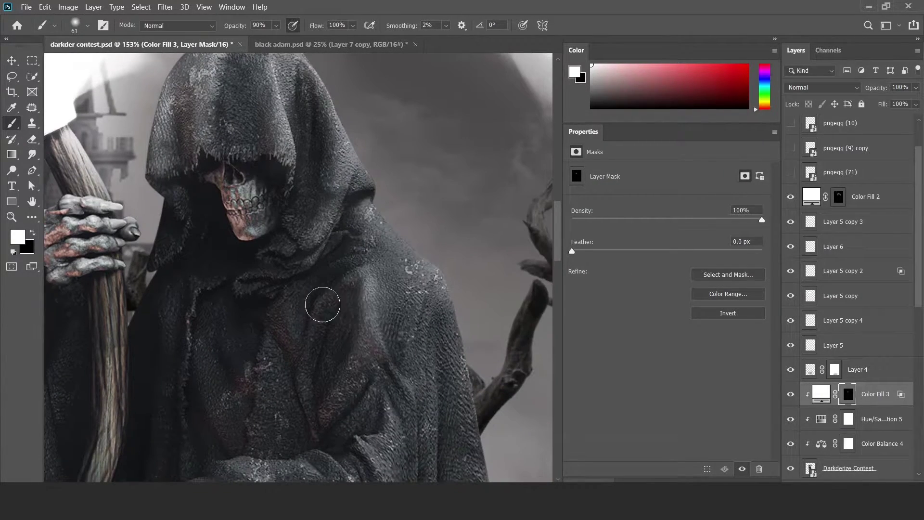
left_click_drag(452, 433, 453, 200)
scroll(433, 197, "down", 1)
scroll(412, 196, "down", 3)
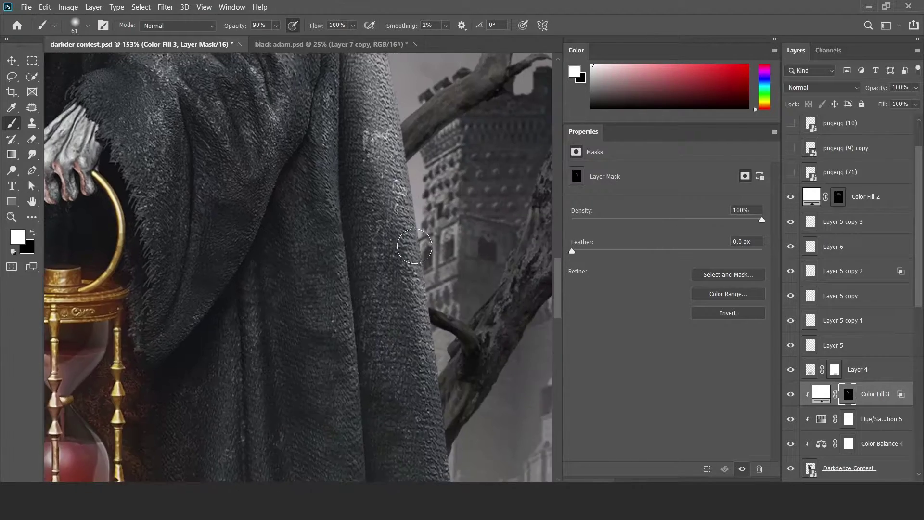
scroll(385, 198, "down", 3)
scroll(356, 208, "up", 2)
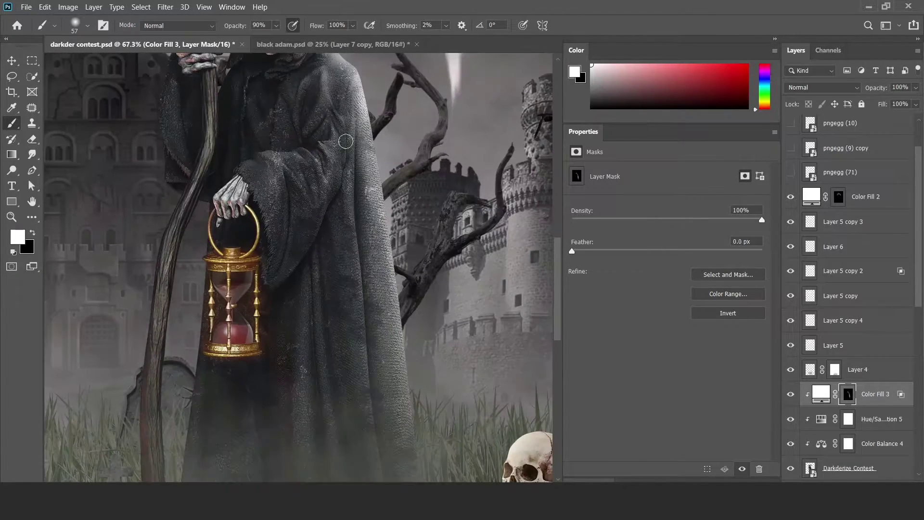
scroll(357, 229, "up", 2)
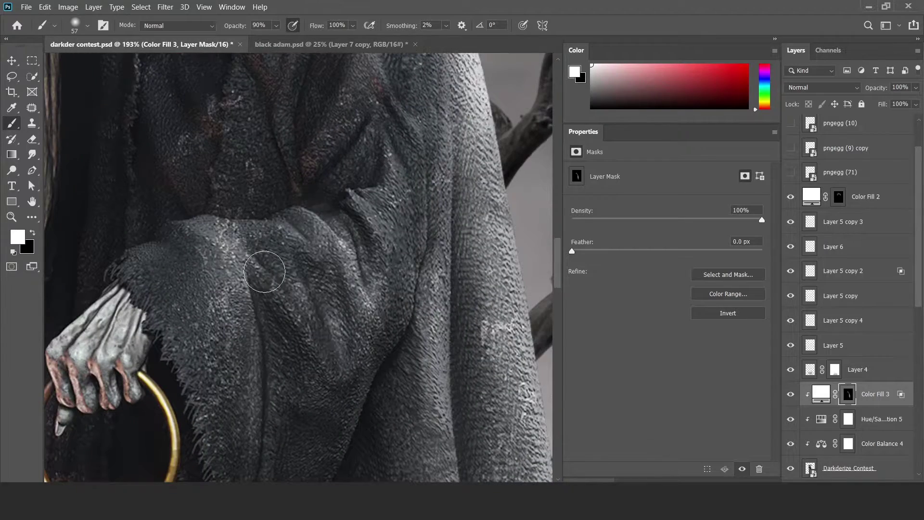
scroll(269, 260, "down", 3)
scroll(422, 361, "down", 3)
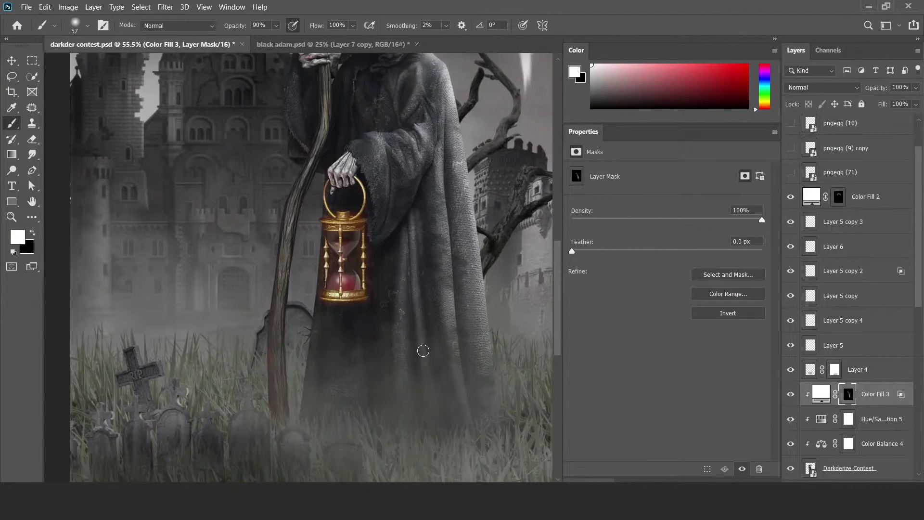
scroll(422, 350, "down", 3)
scroll(351, 280, "up", 5)
scroll(310, 286, "up", 2)
scroll(310, 285, "down", 3)
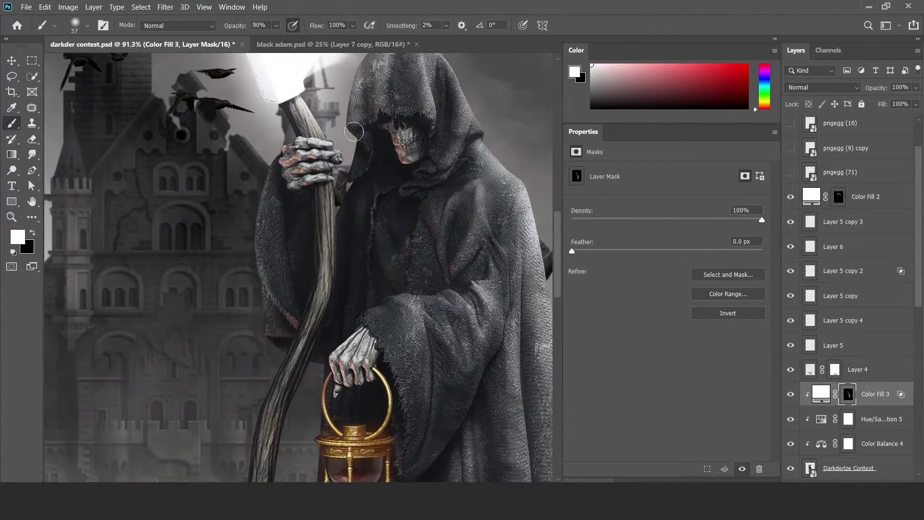
scroll(343, 242, "up", 3)
scroll(302, 154, "down", 4)
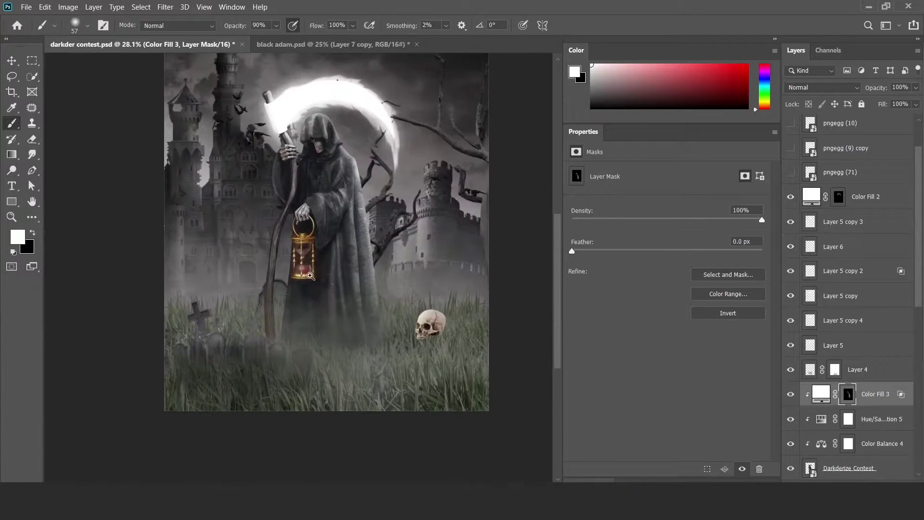
Duplicate the highlight fill layer and paint its mask in black along the robe folds
key("ctrl+j")
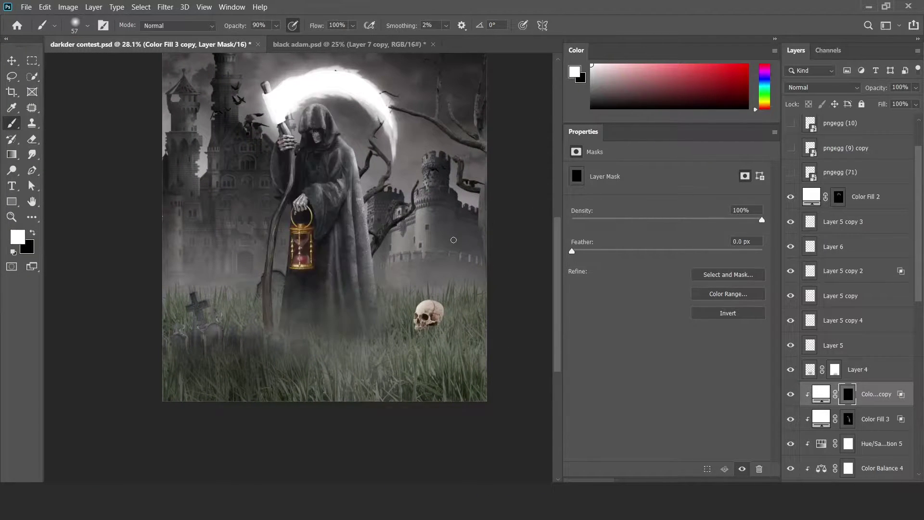
scroll(356, 165, "up", 6)
key("bracketleft")
key("bracketleft")
key("bracketleft")
scroll(266, 269, "up", 3)
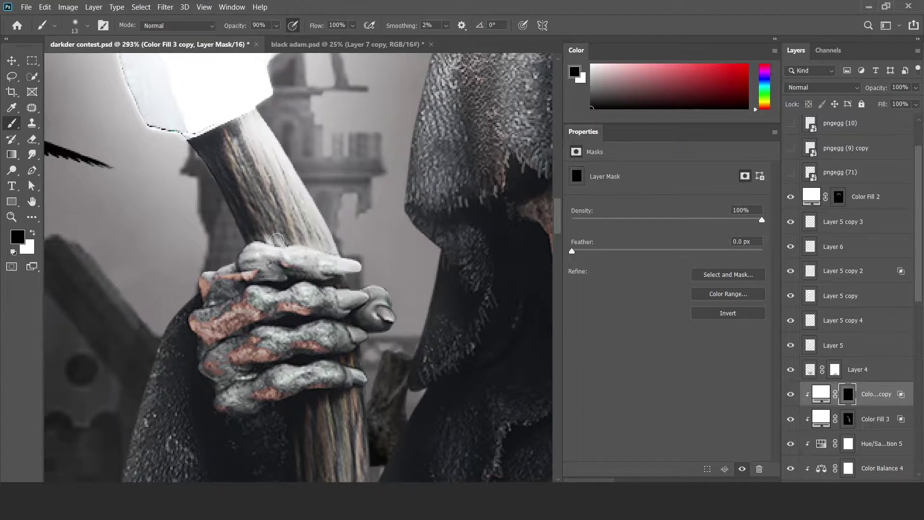
scroll(442, 212, "down", 2)
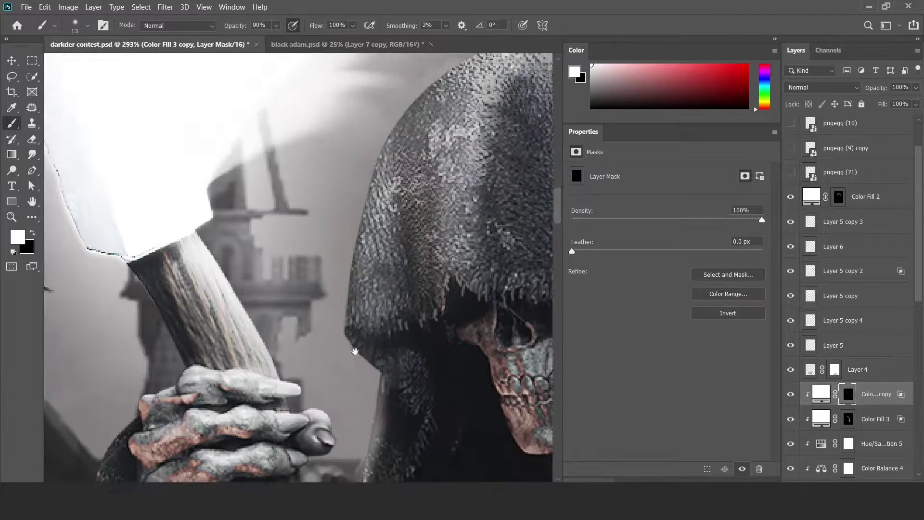
scroll(337, 337, "up", 1)
key("bracketright")
key("bracketright")
scroll(280, 434, "right", 3)
scroll(280, 434, "down", 2)
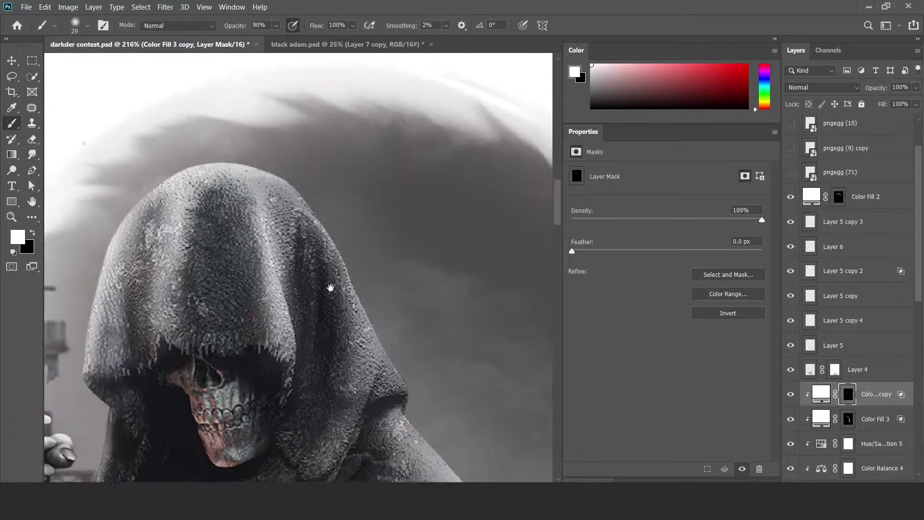
scroll(330, 288, "down", 3)
scroll(347, 202, "down", 3)
key("x")
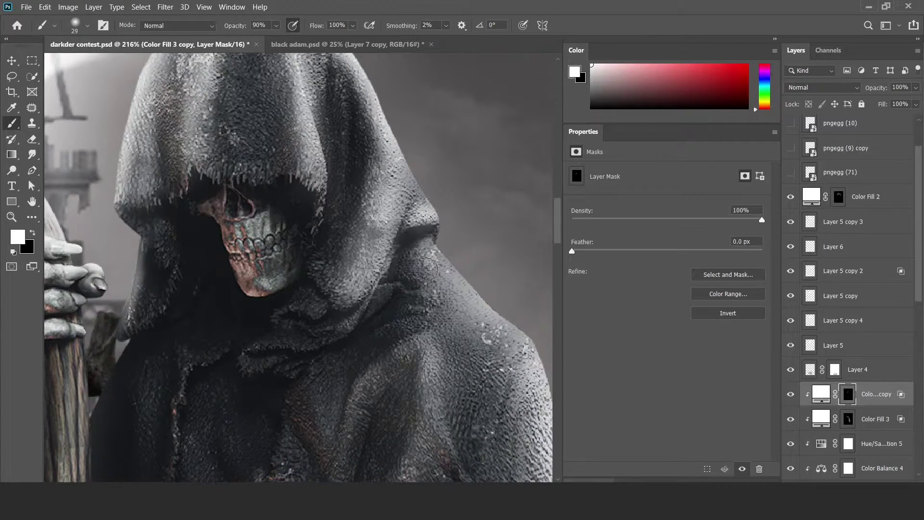
scroll(389, 320, "down", 2)
scroll(313, 341, "down", 3)
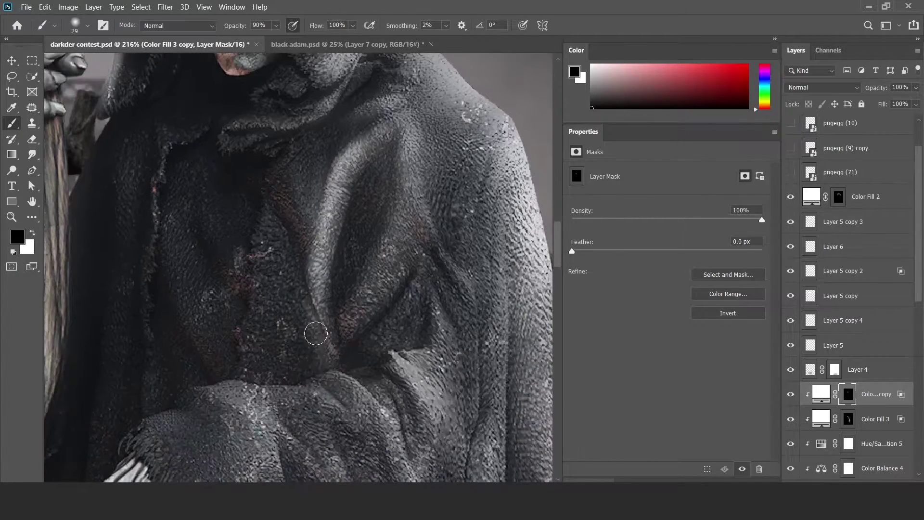
left_click_drag(314, 249, 372, 289)
Rotate the view and switch to white with a soft brush to refine the robe highlights
right_click(473, 302)
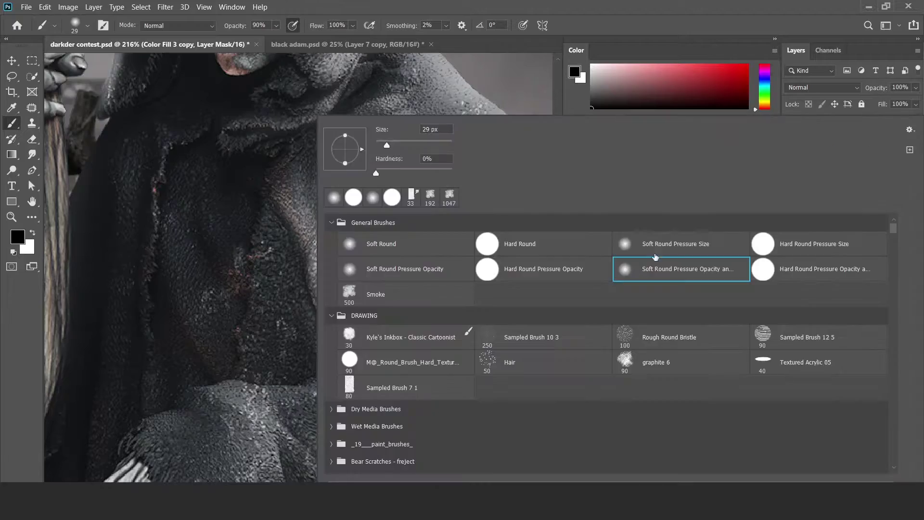
key("Escape")
scroll(406, 247, "right", 3)
scroll(406, 247, "down", 1)
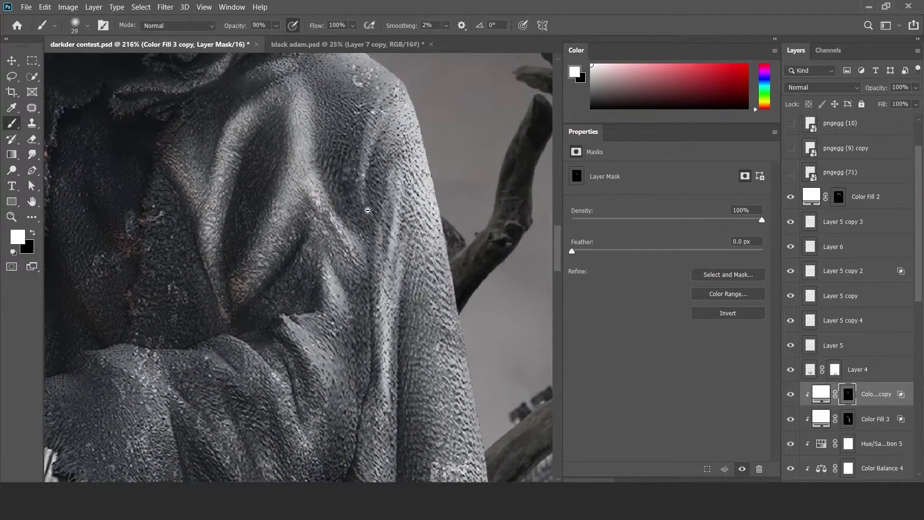
scroll(367, 210, "down", 5)
scroll(356, 241, "up", 2)
scroll(338, 293, "up", 1)
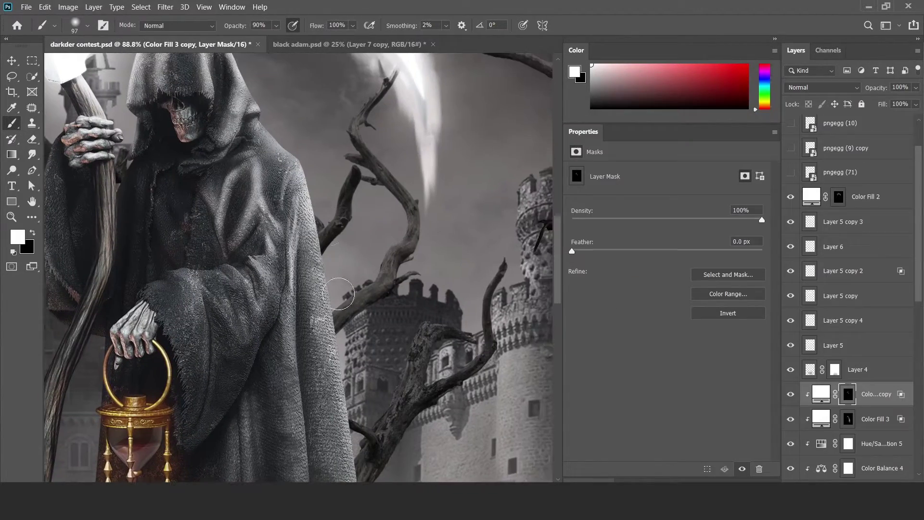
scroll(351, 312, "down", 3)
left_click_drag(337, 289, 308, 251)
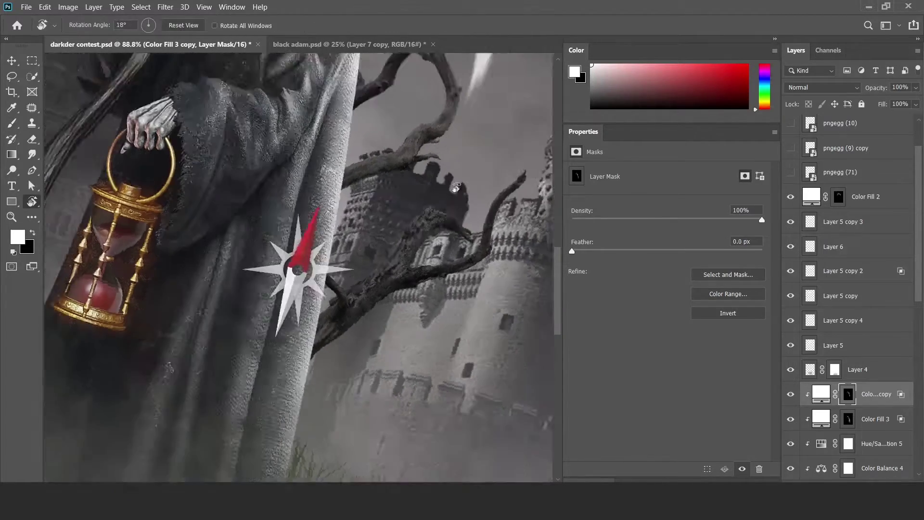
right_click(294, 119)
key("Escape")
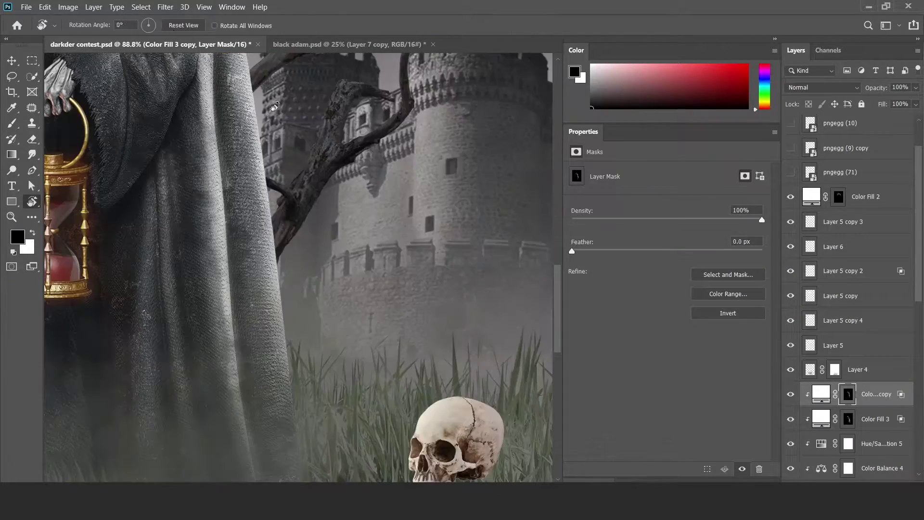
scroll(346, 265, "down", 3)
scroll(346, 265, "up", 1)
key("x")
right_click(347, 288)
double_click(365, 250)
scroll(305, 201, "down", 1)
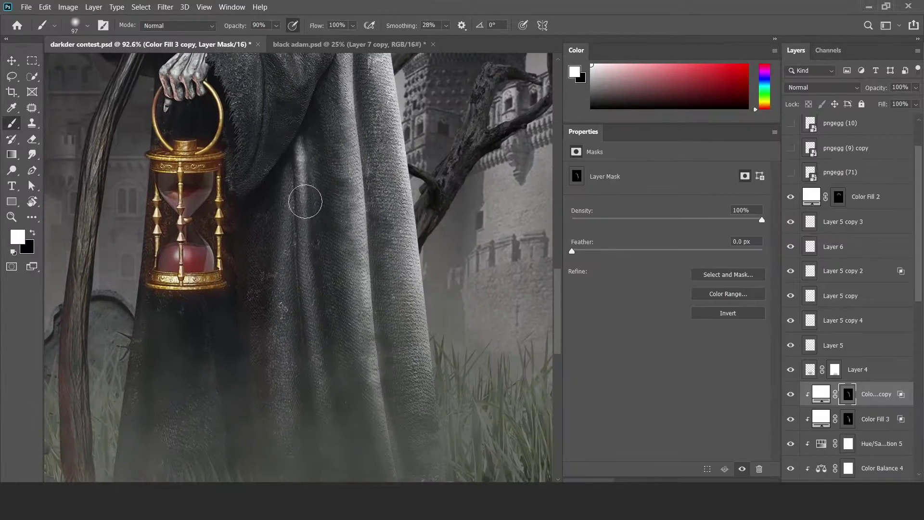
scroll(250, 313, "up", 3)
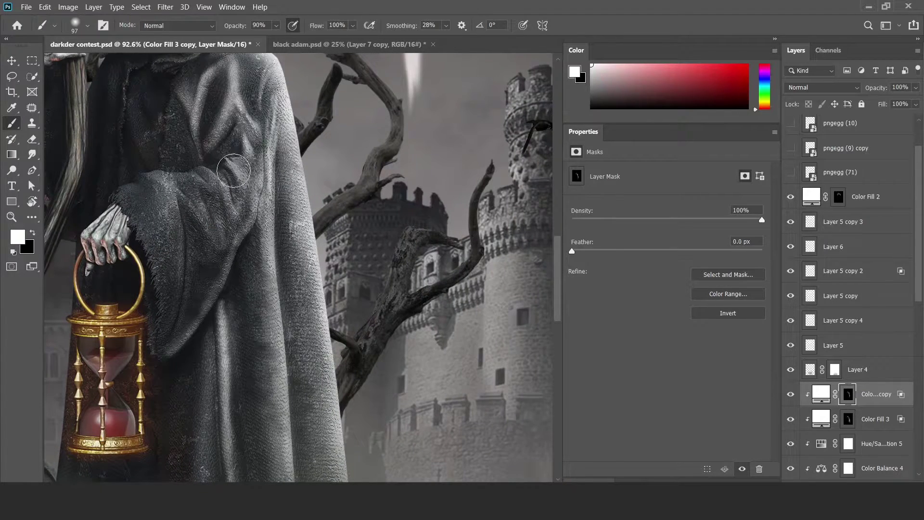
scroll(153, 193, "down", 2)
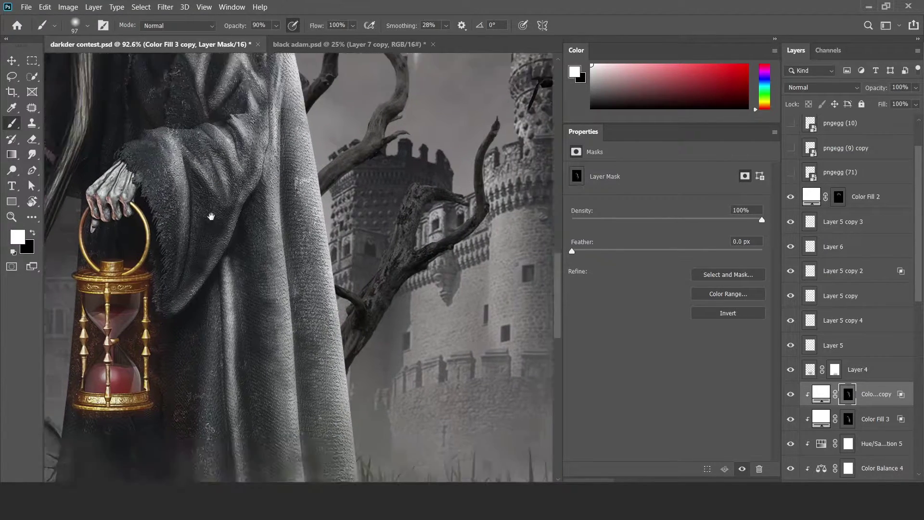
key("ctrl+0")
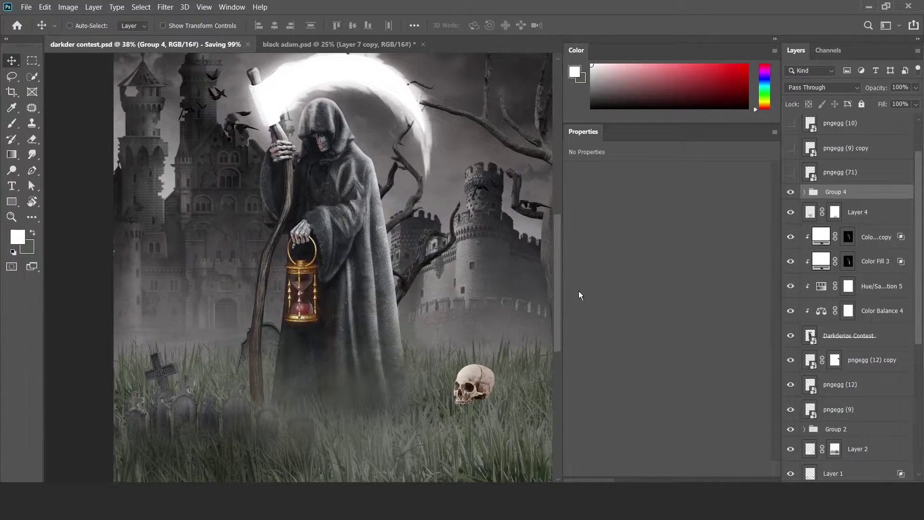
Add an Exposure adjustment above Darkderize Contest, hidden behind a black mask
left_click(847, 335)
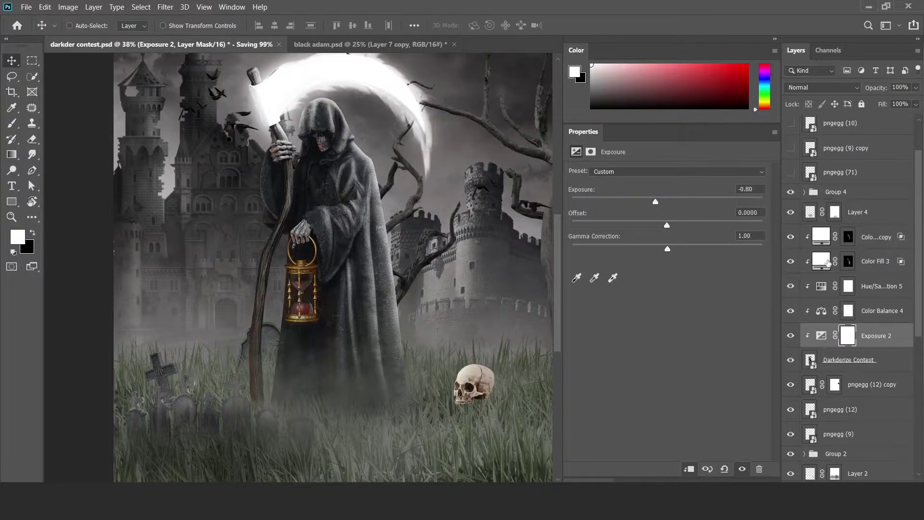
key("ctrl+i")
key("b")
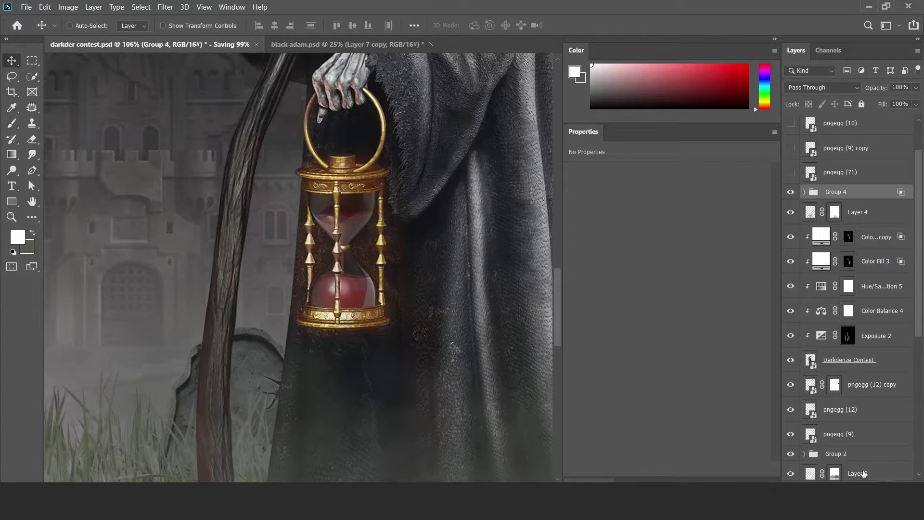
Paint bright gold over the hourglass on a Color Dodge layer, duplicate it and group both
key("ctrl+shift+alt+n")
key("b")
left_click(321, 178, "alt")
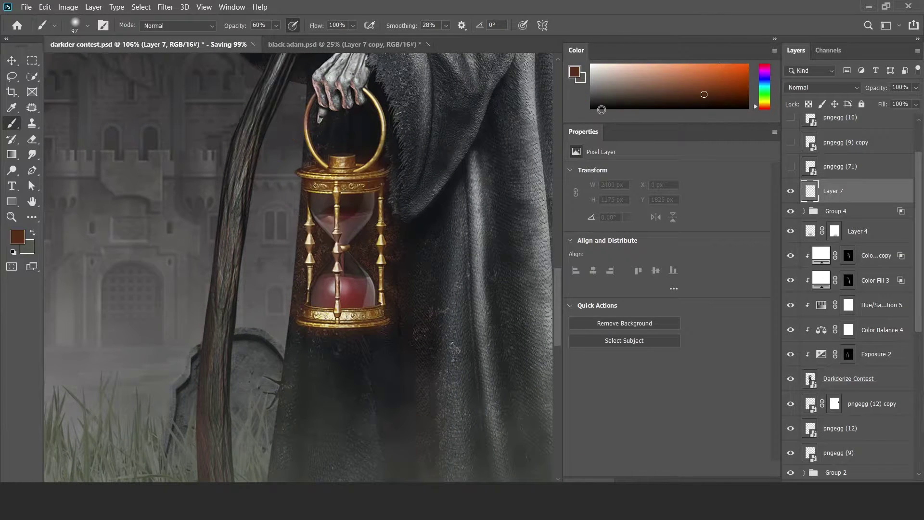
left_click(362, 217, "alt")
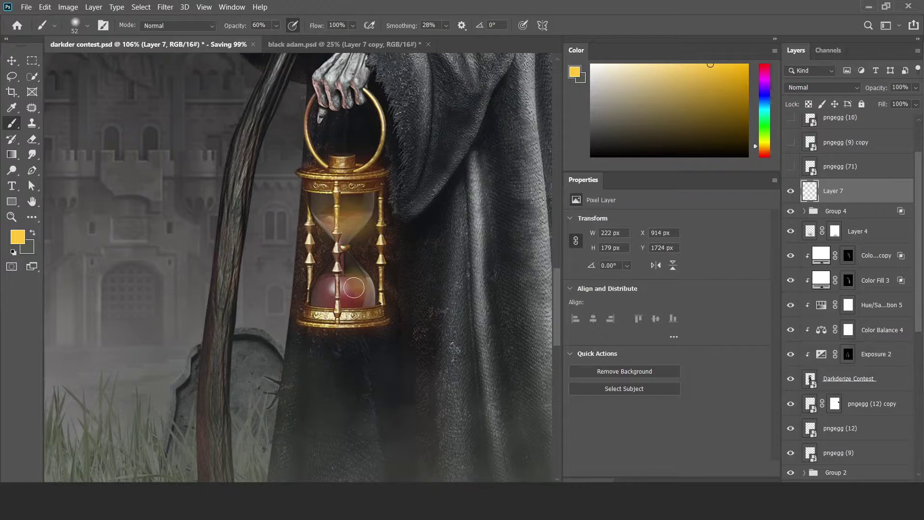
left_click(822, 87)
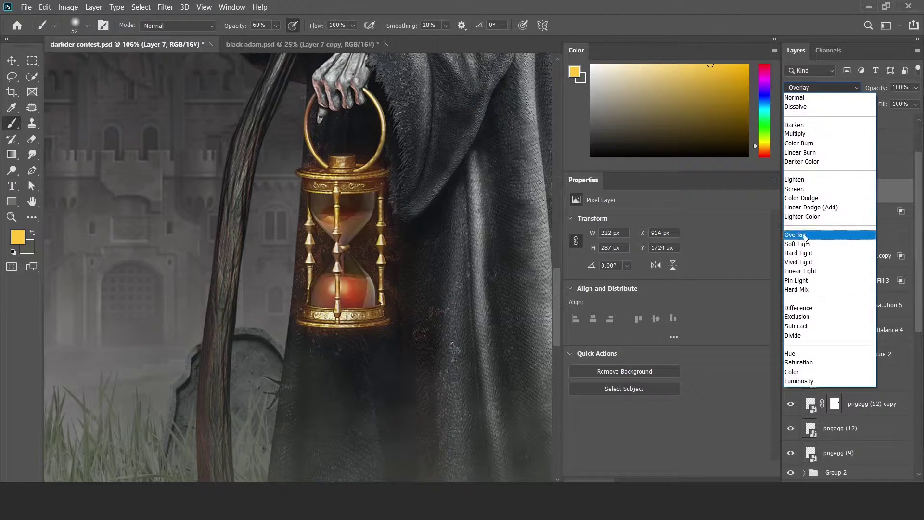
left_click(808, 189)
key("ctrl+j")
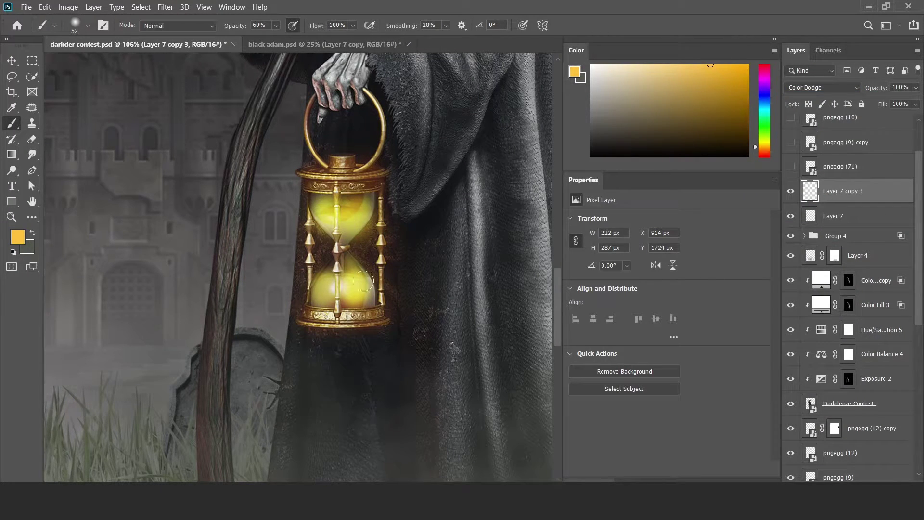
left_click(354, 331, "ctrl+alt")
key("ctrl+g")
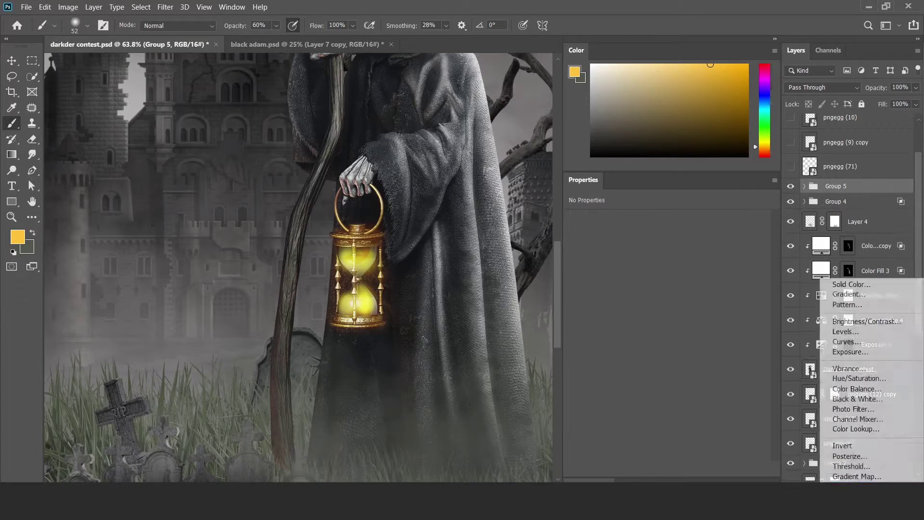
Add a yellow Solid Color fill layer over the scene
left_click(818, 378)
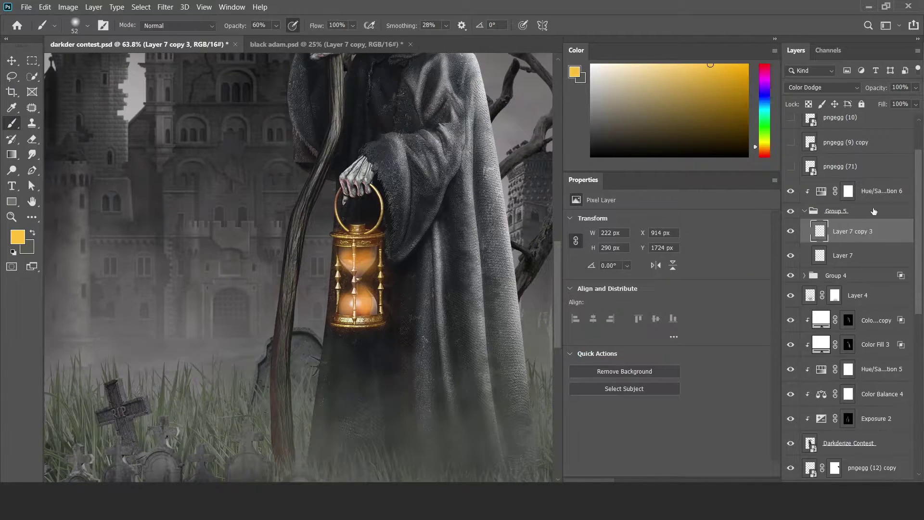
left_click(891, 469)
left_click(840, 279)
left_click(847, 121)
left_click(822, 87)
Set the yellow fill and a duplicate to Screen with inverted masks, painting yellow glow on the lantern
left_click(809, 180)
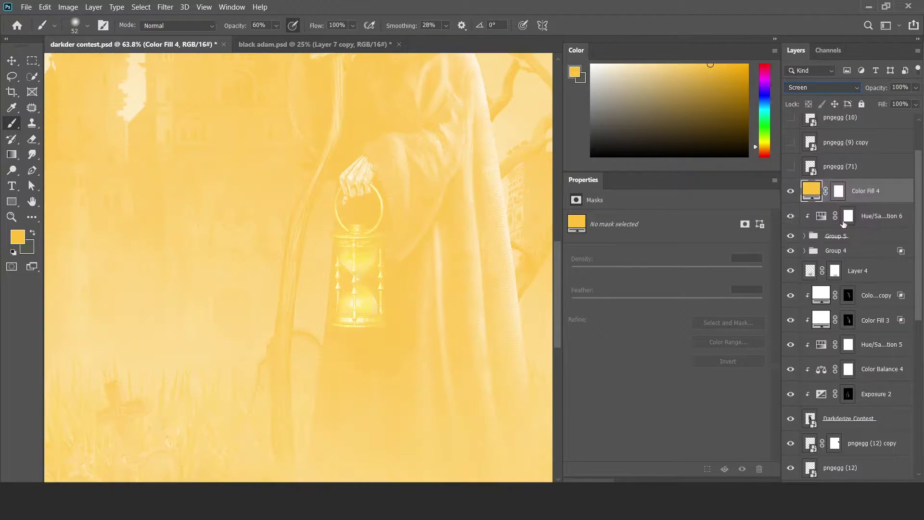
key("b")
key("d")
key("ctrl+i")
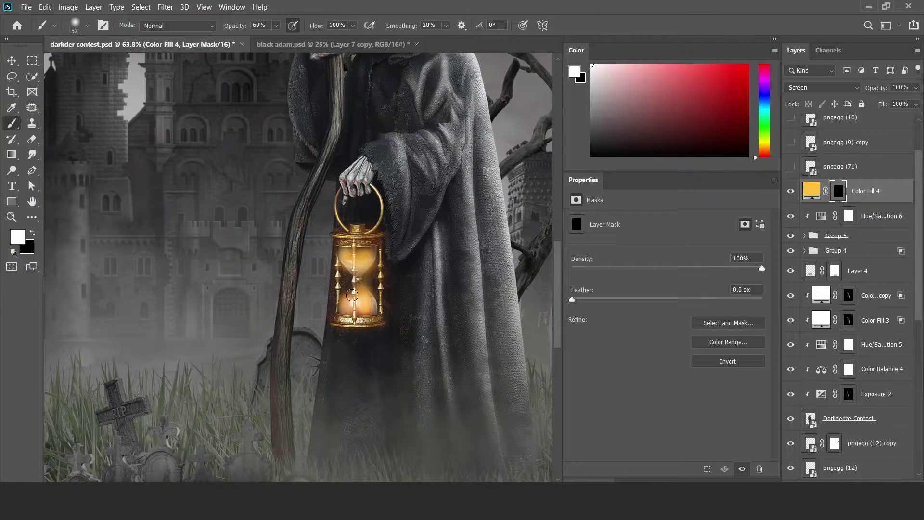
key("ctrl+j")
left_click(822, 87)
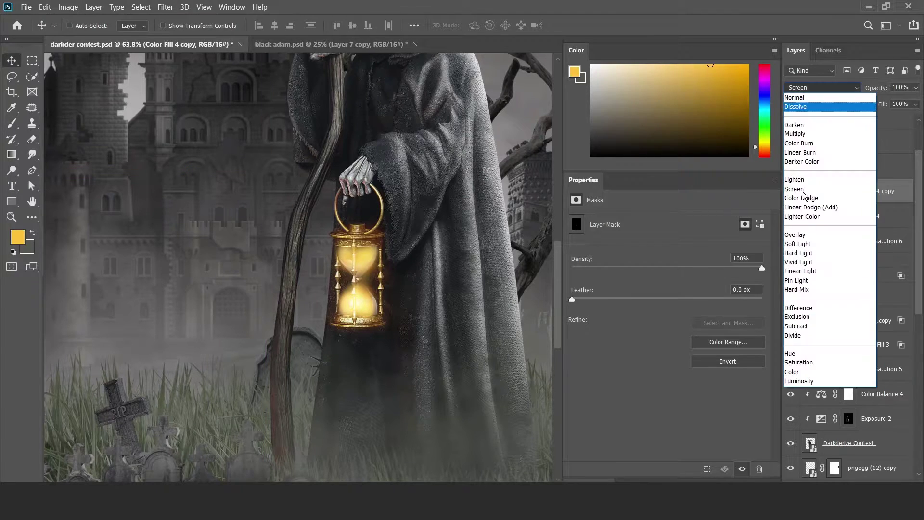
key("Escape")
key("b")
key("d")
key("ctrl+i")
key("ctrl+i")
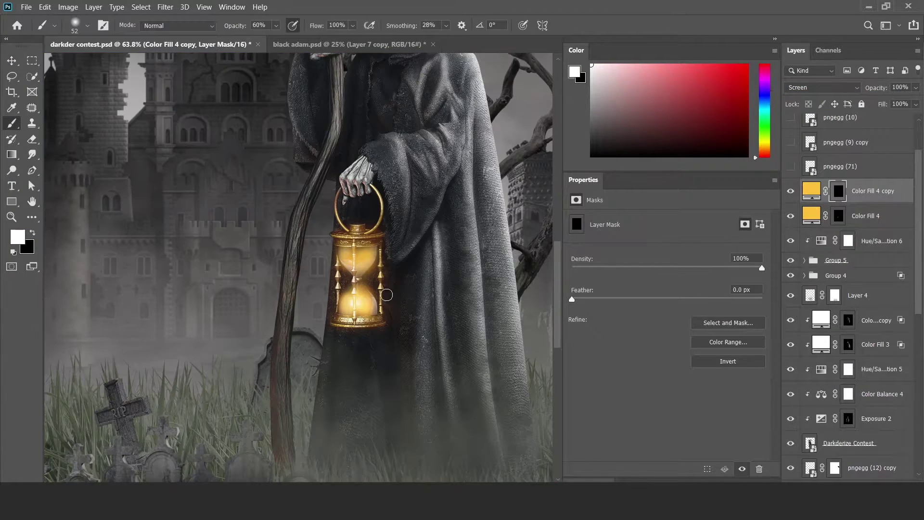
left_click(356, 282)
key("h")
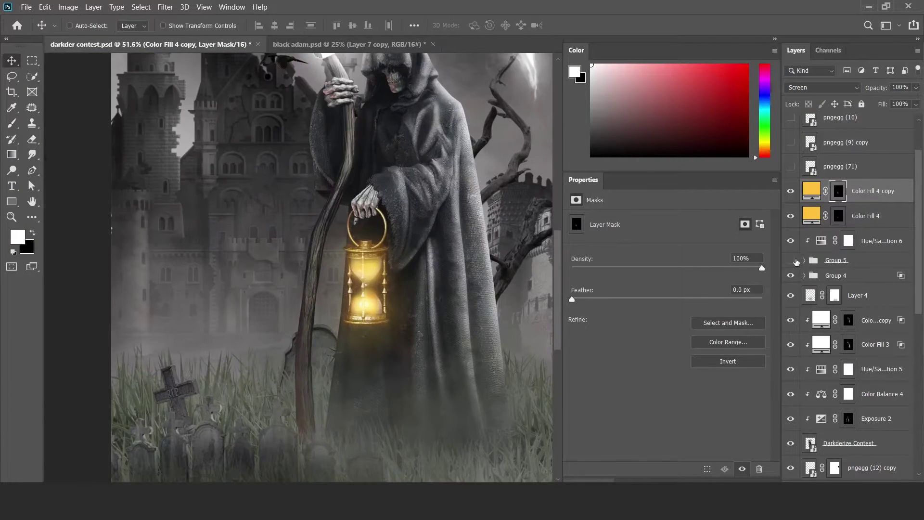
Recolour the first yellow fill layer to orange
double_click(857, 259)
left_click(874, 121)
key("v")
double_click(811, 215)
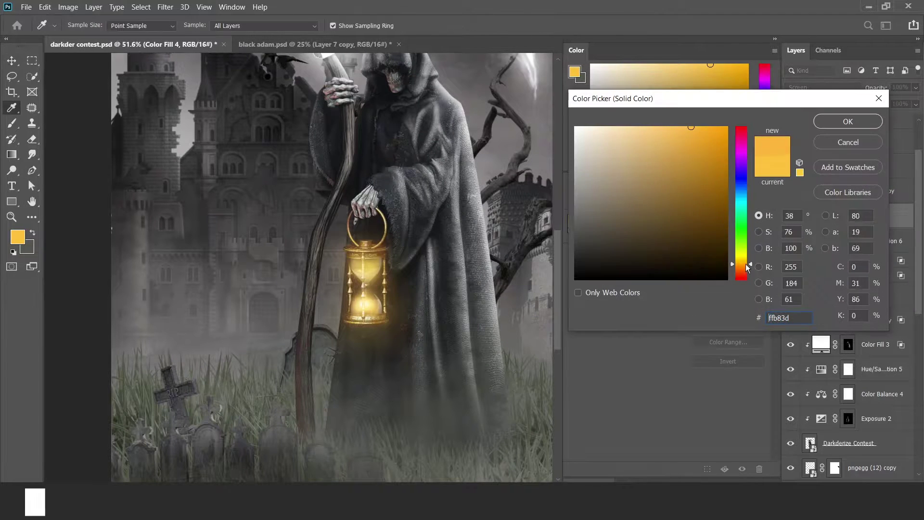
left_click(798, 138)
left_click(858, 195)
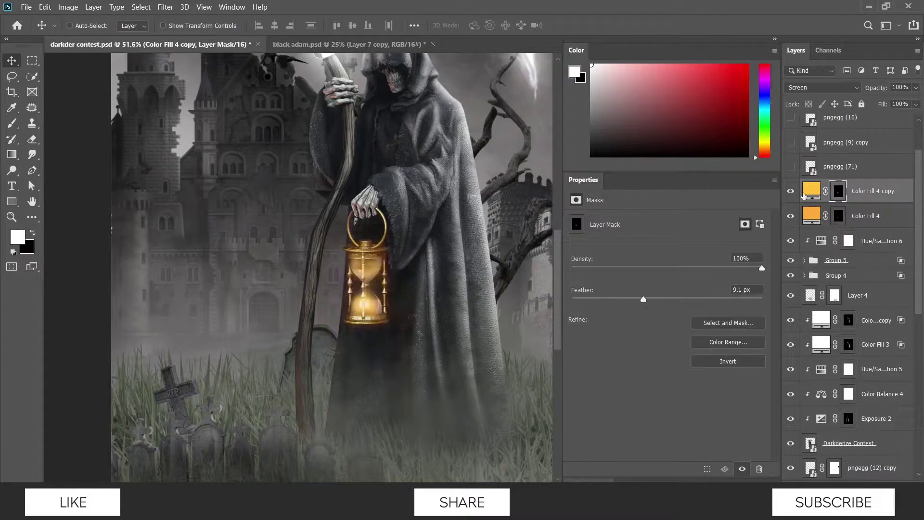
Add a masked Color Dodge copy of the orange fill, glowing the hourglass and the robe below
key("ctrl+j")
key("ctrl+i")
left_click(823, 87)
left_click(813, 198)
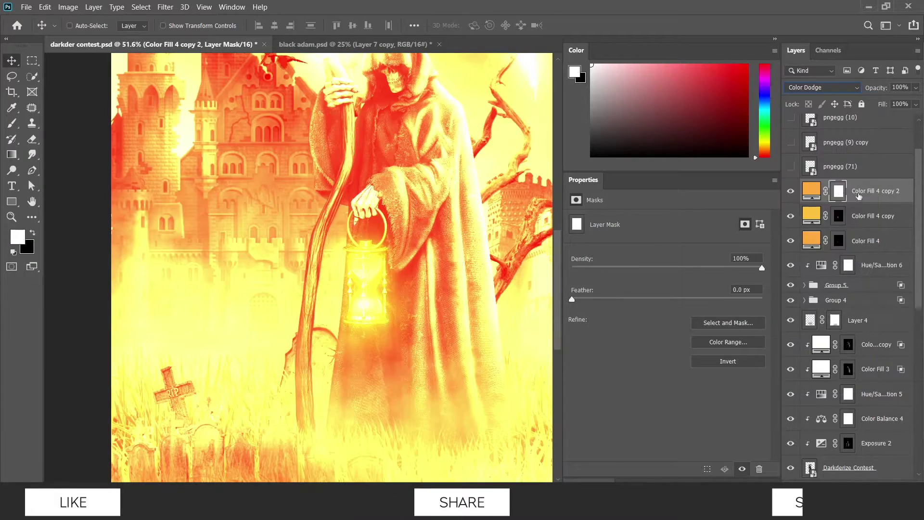
key("ctrl+i")
key("b")
left_click_drag(386, 283, 365, 289)
key("bracketright")
key("bracketright")
key("bracketright")
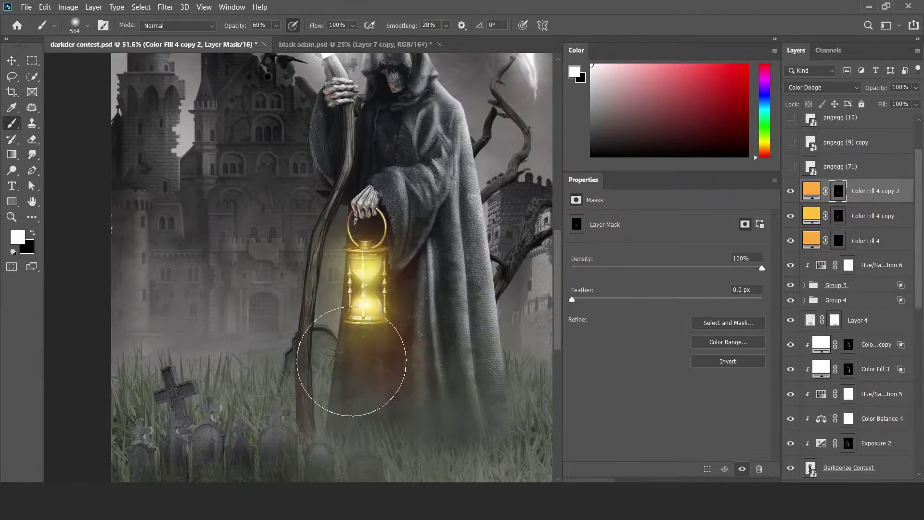
left_click_drag(416, 302, 424, 332)
scroll(424, 332, "down", 3)
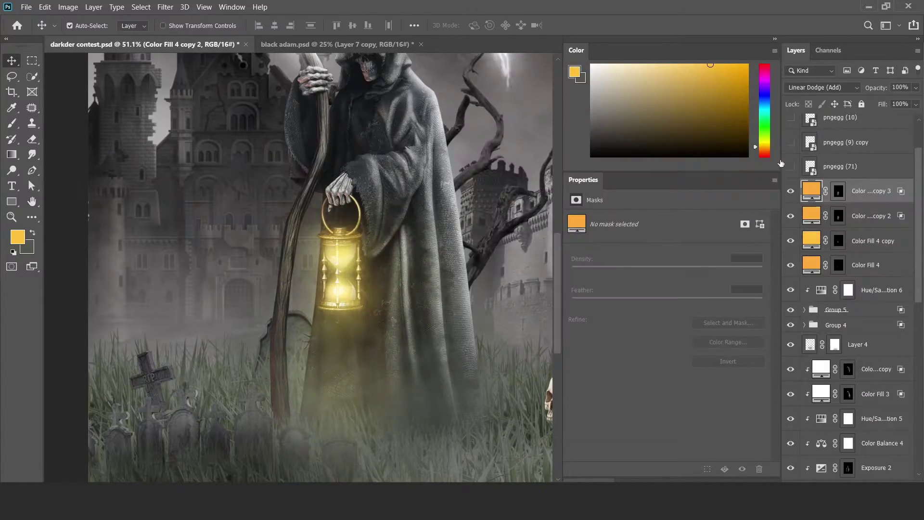
Switch the newest fill copy to Overlay blending
left_click(822, 87)
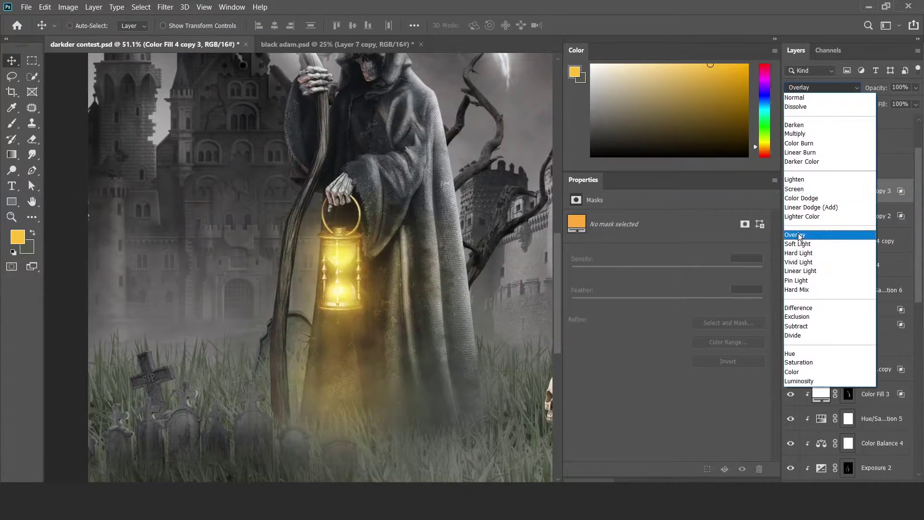
left_click(801, 237)
scroll(394, 293, "up", 5)
Paint light-yellow highlights on the hourglass glass on a new Layer 8
left_click(846, 326)
key("ctrl+shift+alt+n")
key("b")
key("d")
key("x")
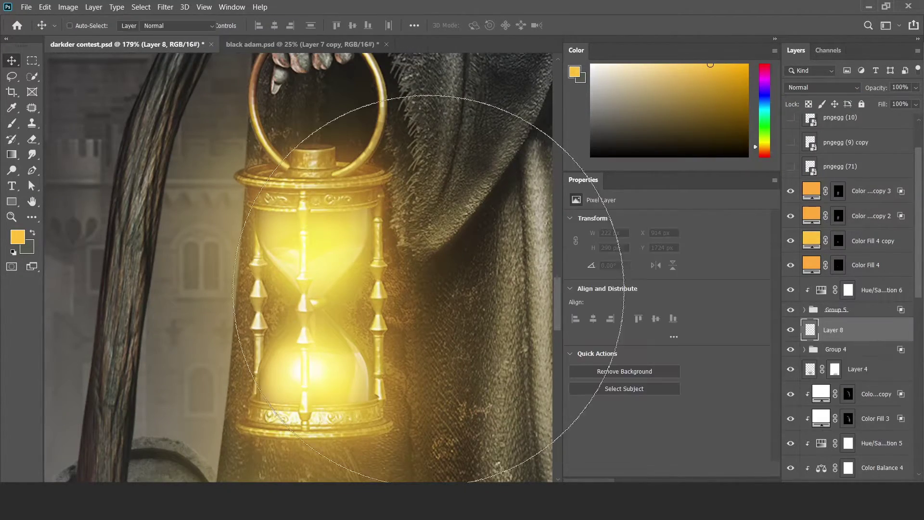
scroll(329, 230, "up", 3)
left_click(329, 230, "alt")
key("bracketleft")
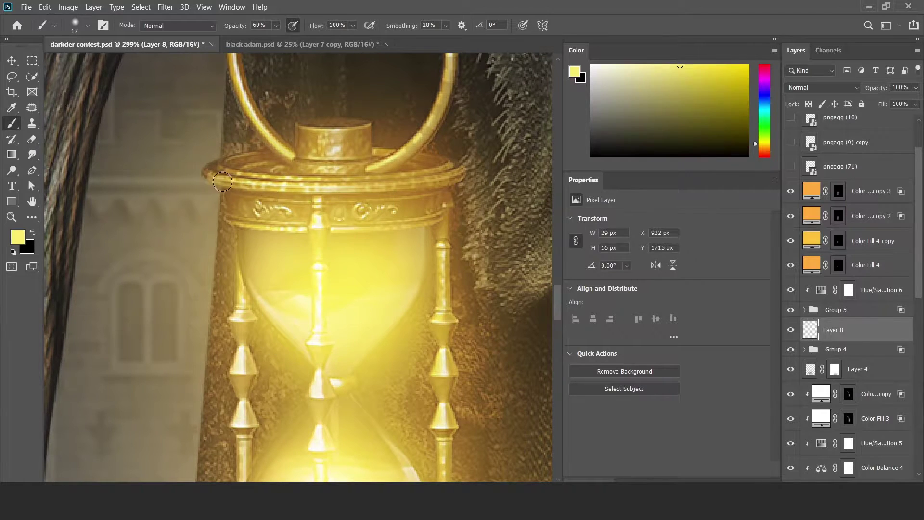
scroll(425, 305, "down", 3)
left_click_drag(441, 252, 426, 433)
scroll(289, 339, "down", 2)
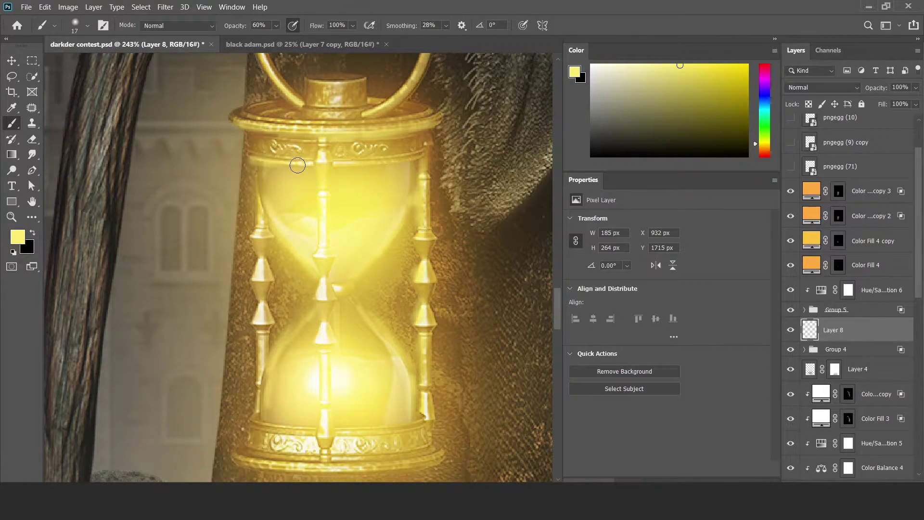
Set the highlight layer to Overlay blending
key("v")
scroll(435, 450, "down", 5)
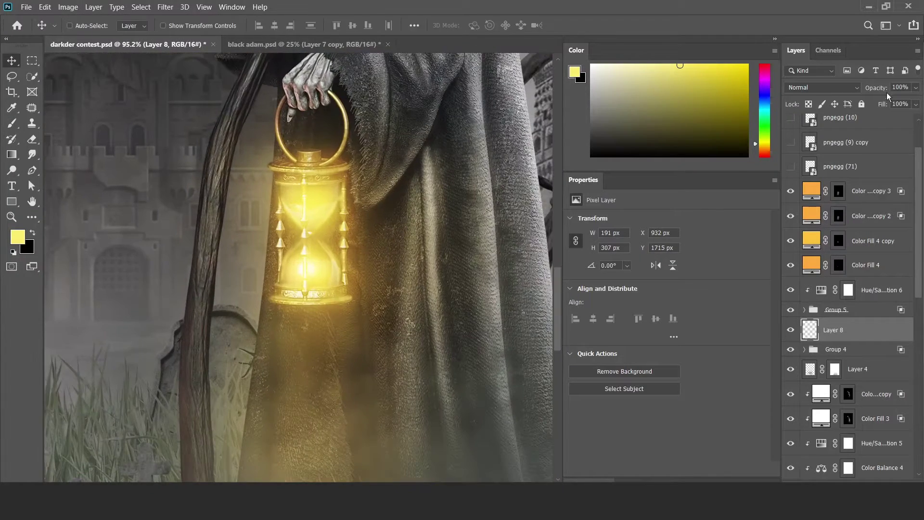
left_click(823, 88)
left_click(818, 226)
scroll(318, 267, "down", 3)
scroll(318, 267, "up", 2)
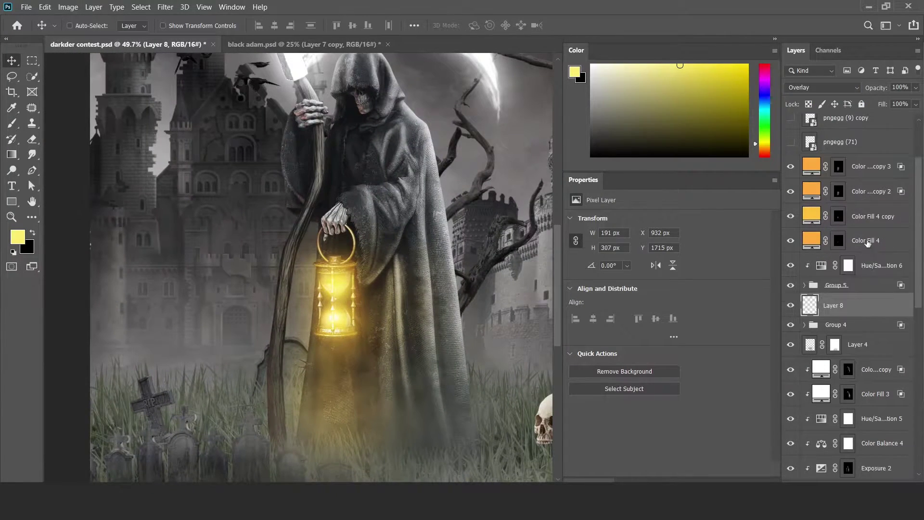
Copy an orange fill below Layer 4 and invert its mask to tint the whole reaper
left_click_drag(879, 266, 848, 358)
left_click(848, 370)
key("ctrl+i")
Set the orange tint copy to Overlay and enlarge the brush
left_click(810, 89)
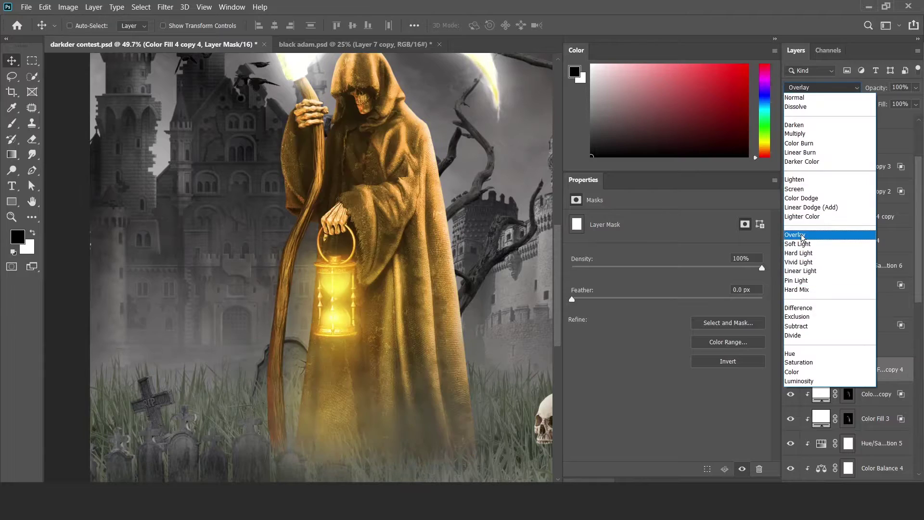
left_click(818, 235)
key("b")
scroll(308, 241, "up", 3)
right_click(320, 117)
double_click(658, 269)
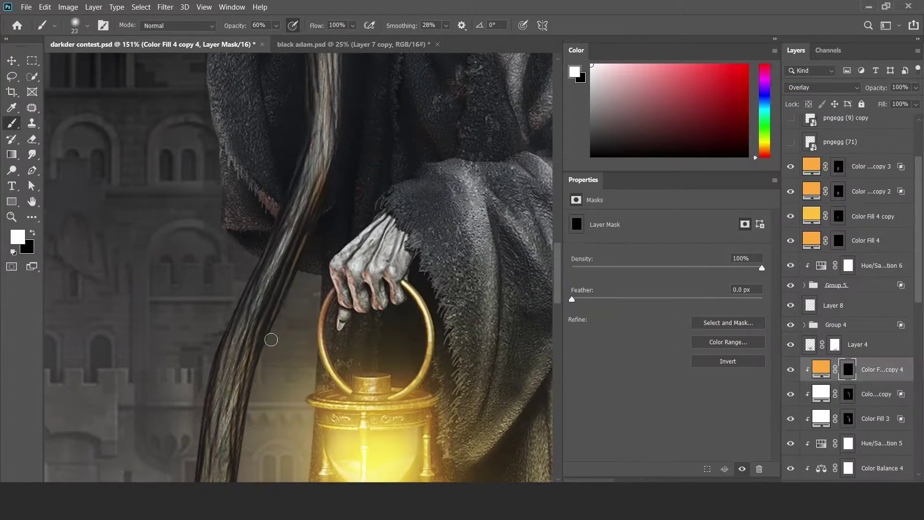
scroll(285, 212, "down", 3)
Paint the tint's mask white down the robe, refining edges with black
key("x")
scroll(386, 354, "down", 5)
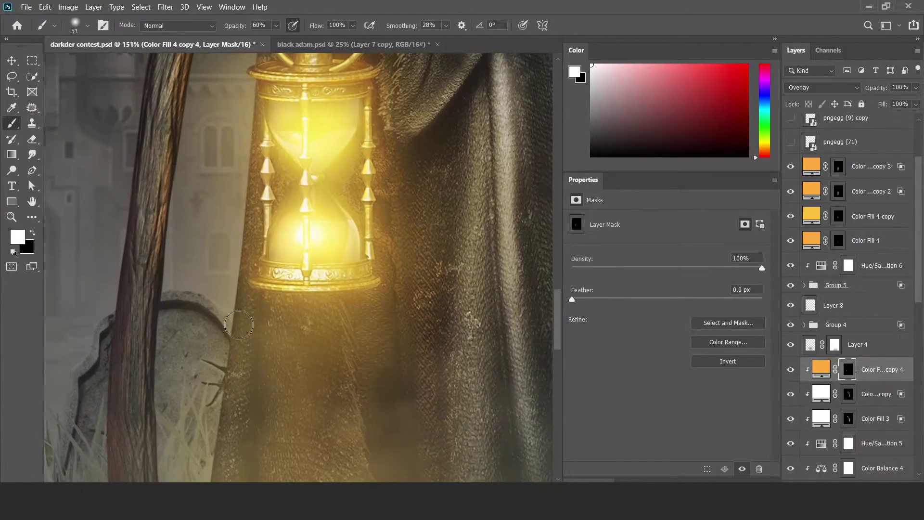
scroll(242, 375, "down", 3)
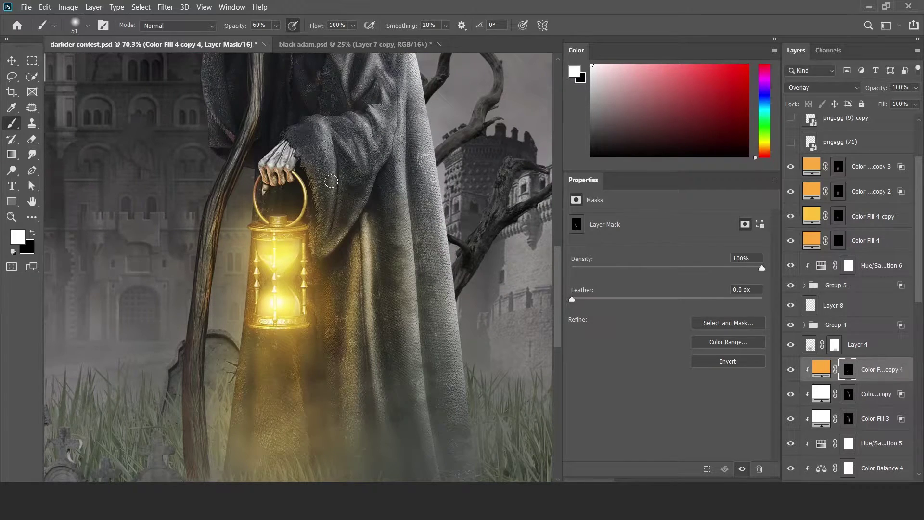
scroll(308, 193, "up", 3)
key("x")
scroll(268, 211, "down", 5)
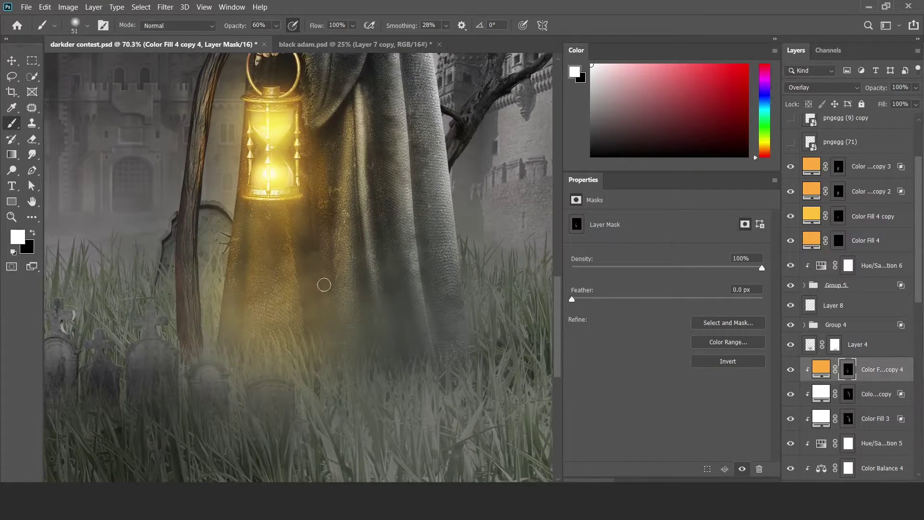
scroll(324, 284, "down", 4)
scroll(253, 229, "up", 3)
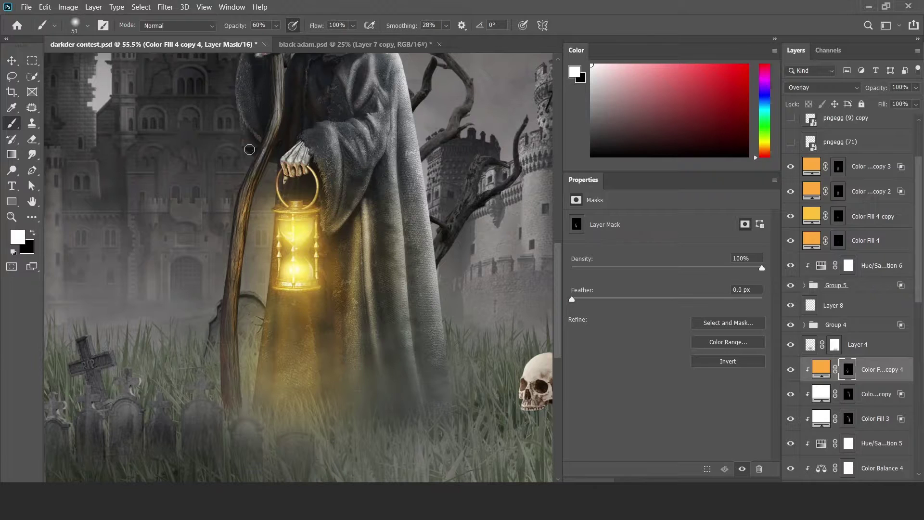
scroll(249, 150, "down", 2)
Duplicate the orange tint as Linear Dodge (Add) and move the Overlay layer above it
key("v")
key("ctrl+j")
scroll(302, 267, "down", 1)
left_click(822, 87)
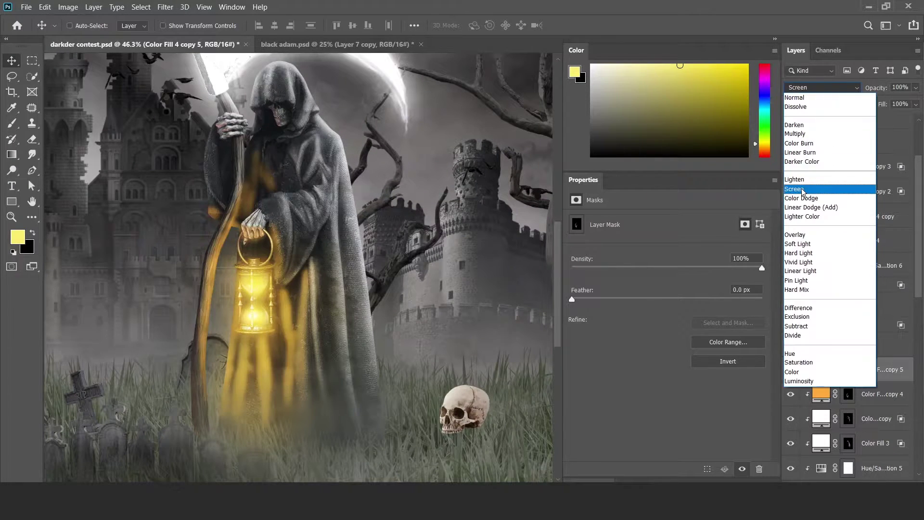
left_click(811, 207)
double_click(871, 394)
key("Escape")
left_click_drag(871, 394, 871, 360)
Select the colour fill in the house group and its mask
scroll(336, 288, "down", 2)
scroll(298, 279, "down", 2)
scroll(267, 270, "down", 1)
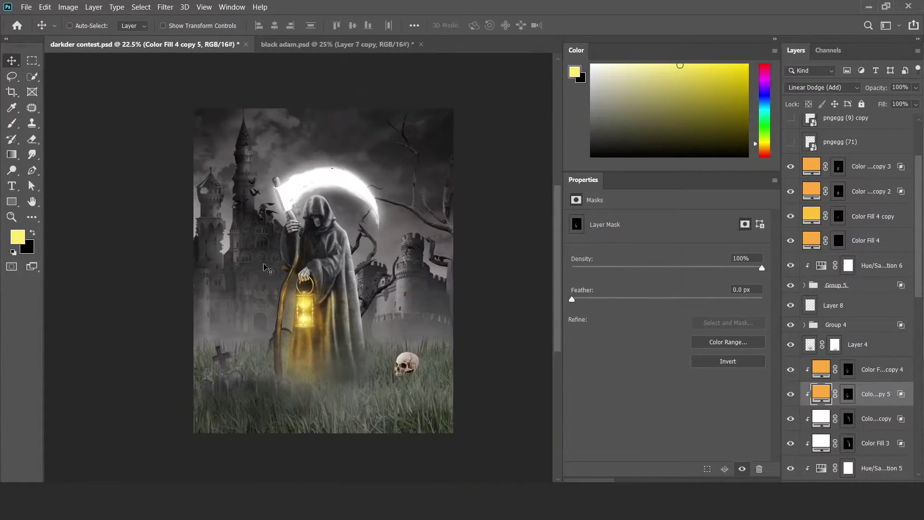
left_click(267, 269, "ctrl")
left_click(289, 337, "ctrl")
Pick a different brush preset for painting the lower scene
key("b")
key("d")
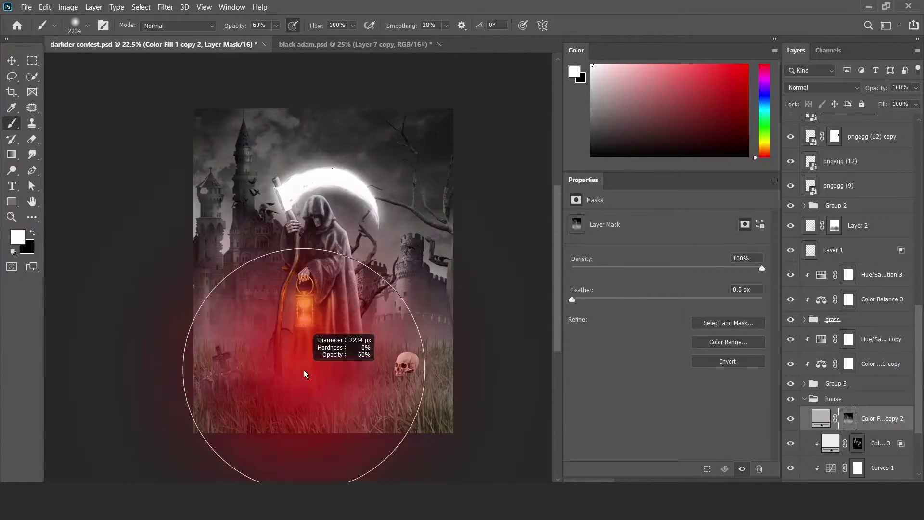
right_click(320, 115)
double_click(532, 270)
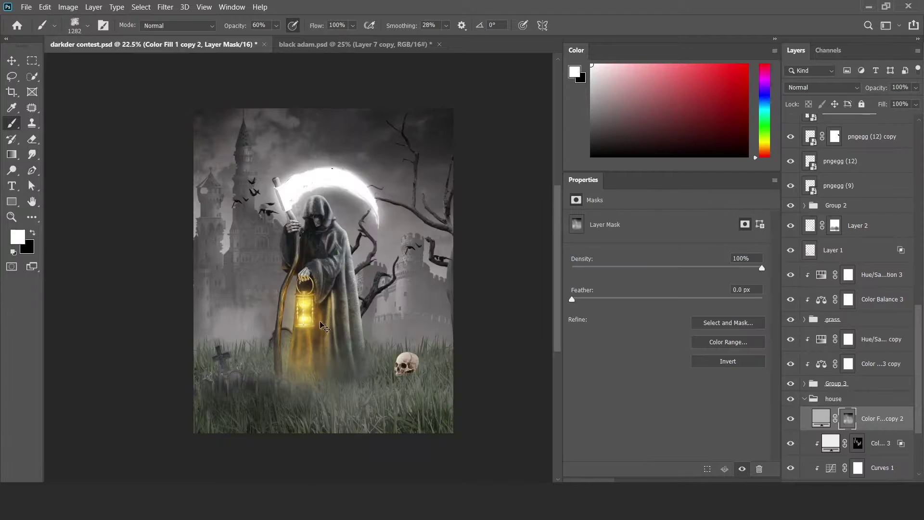
scroll(378, 316, "up", 1)
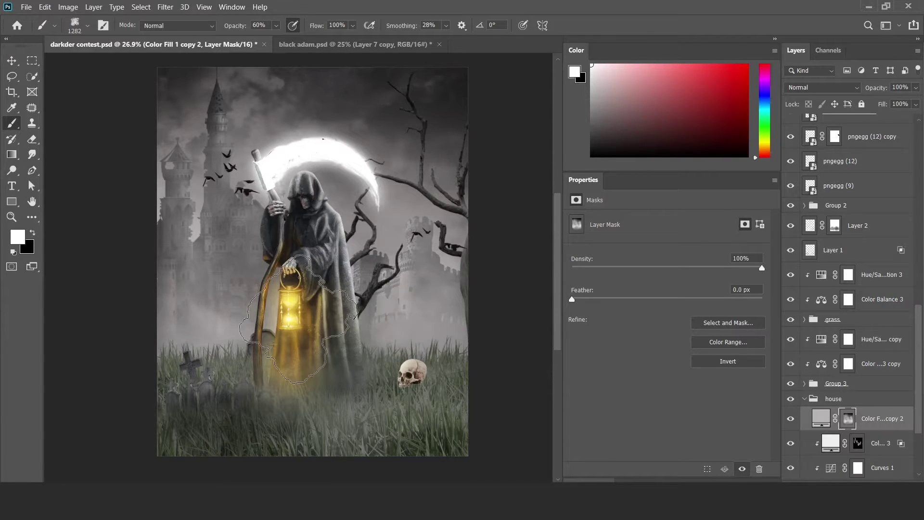
Fit the image on screen and recolour the house Color Fill to warm beige
key("v")
key("ctrl+0")
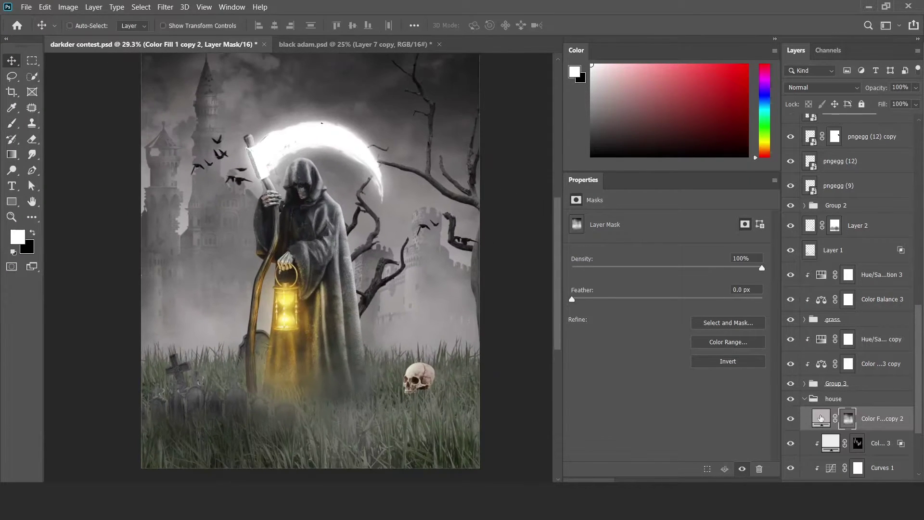
double_click(821, 418)
left_click_drag(739, 144, 739, 266)
left_click(848, 120)
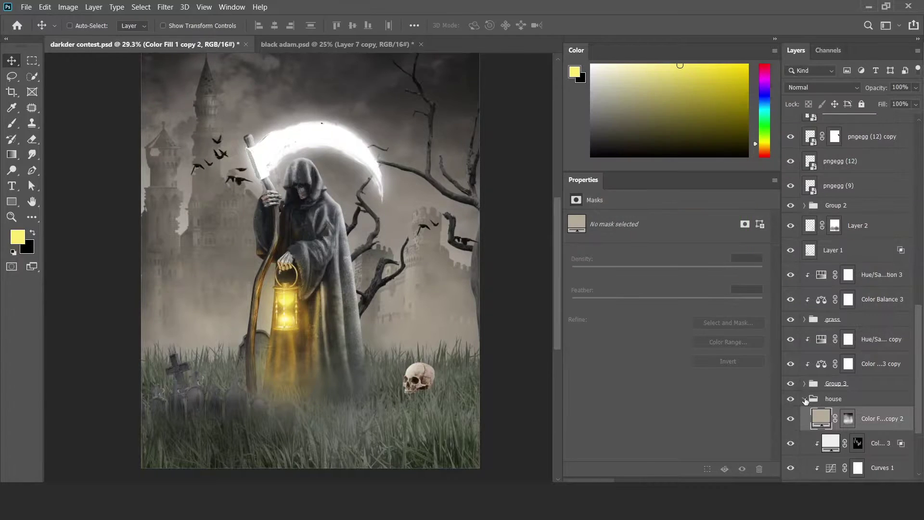
double_click(821, 418)
Change the house fill to grey a0a0a0, delete Layer 9, and copy the orange fill below Layer 4
left_click_drag(602, 202, 533, 181)
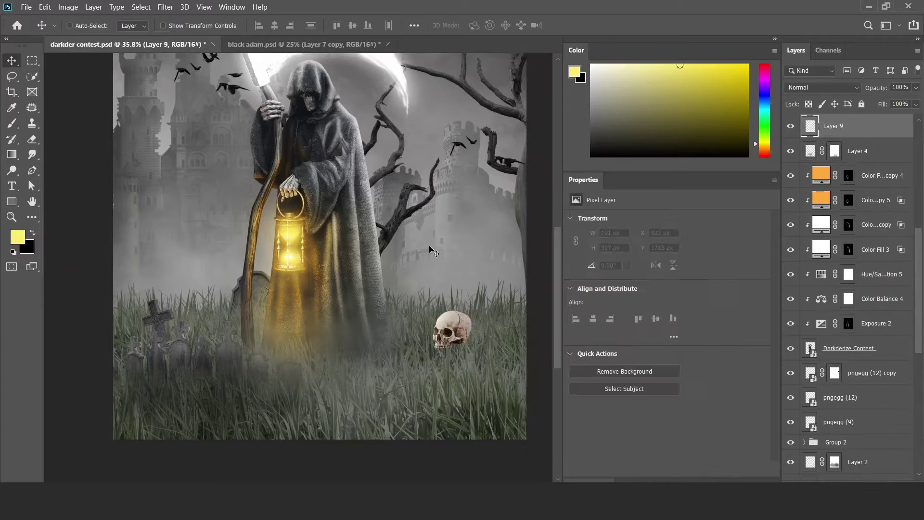
key("Delete")
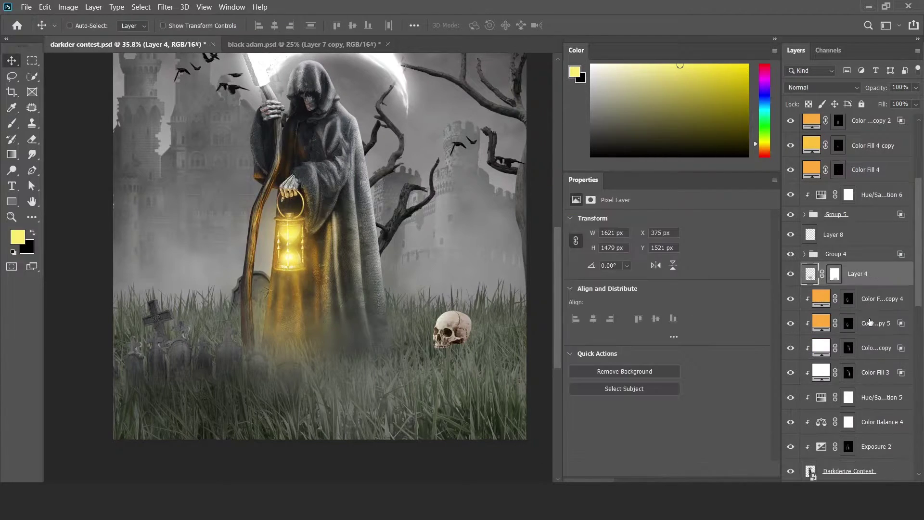
left_click_drag(869, 292, 846, 296)
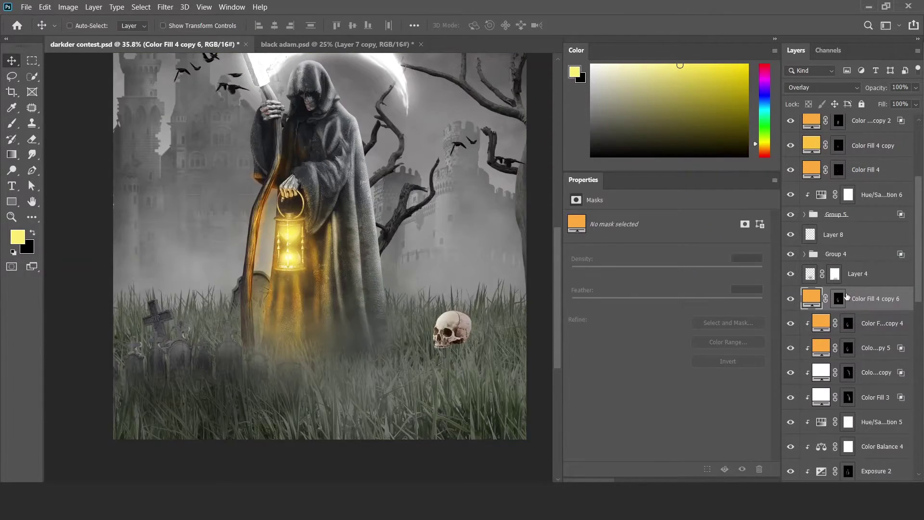
Select the copy's mask and ready a brush with default black and white colours
left_click(838, 299)
key("b")
key("d")
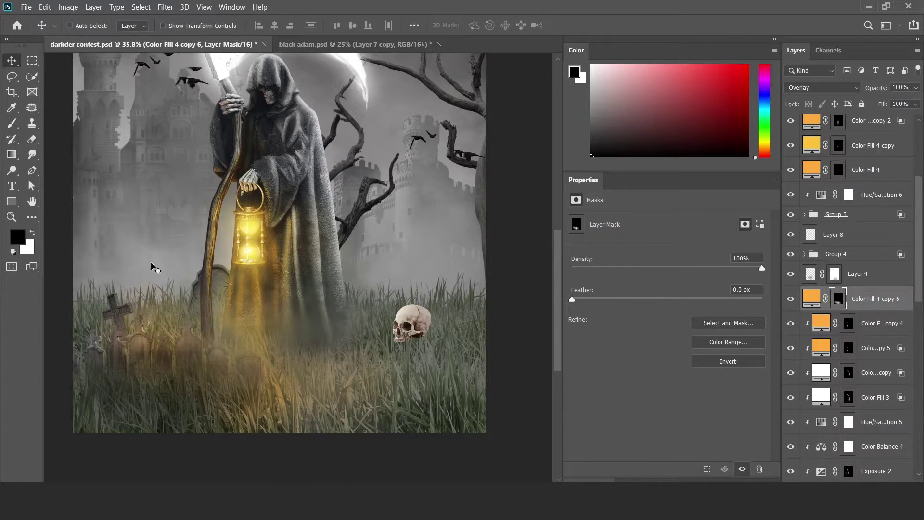
scroll(350, 369, "down", 2)
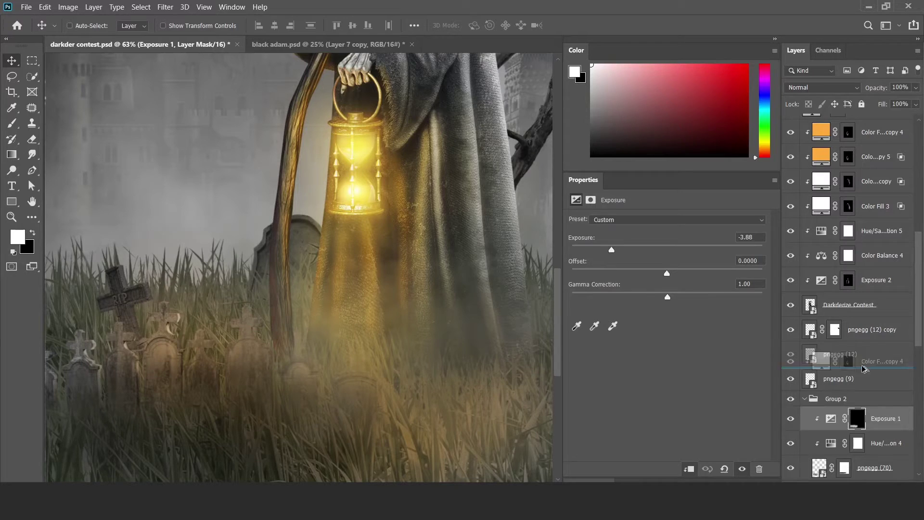
Copy the orange fill into Group 2 and paint glow along the gravestone edges
left_click_drag(864, 369, 866, 413)
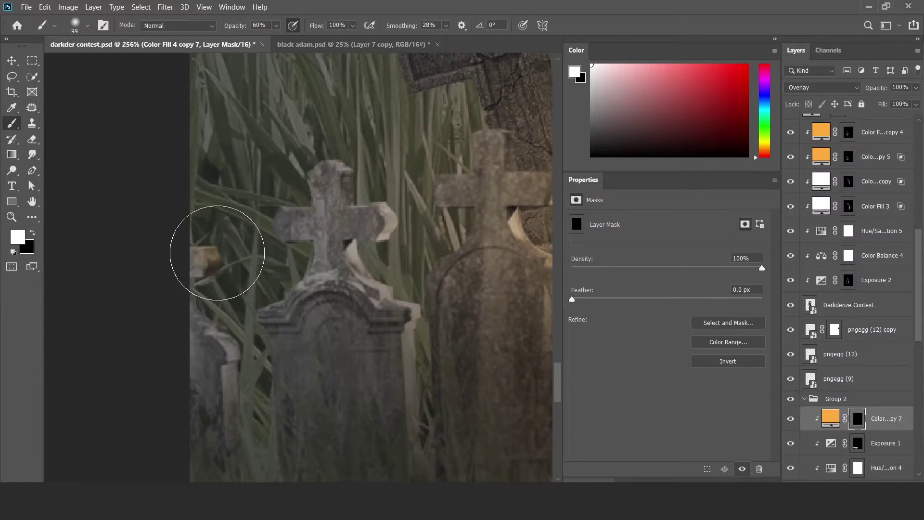
key("bracketleft")
key("bracketleft")
key("bracketleft")
left_click_drag(218, 253, 236, 401)
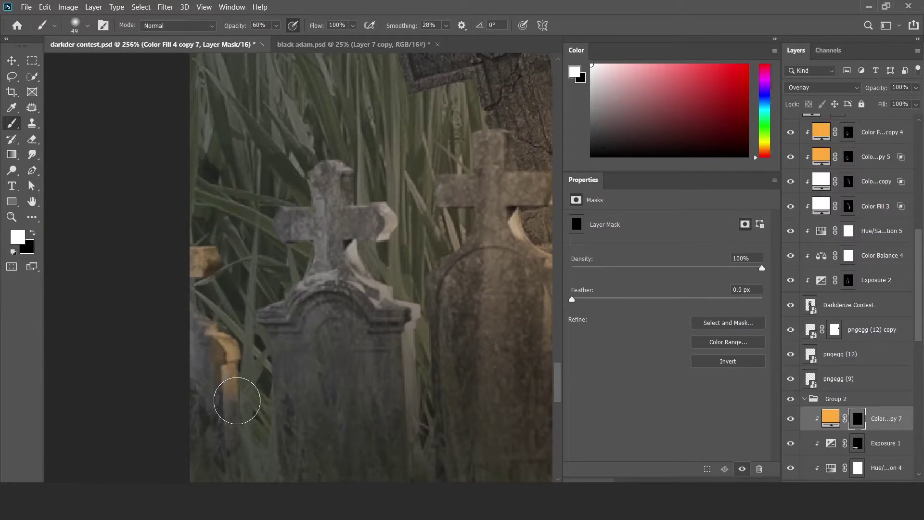
scroll(423, 358, "down", 3)
left_click_drag(385, 240, 351, 324)
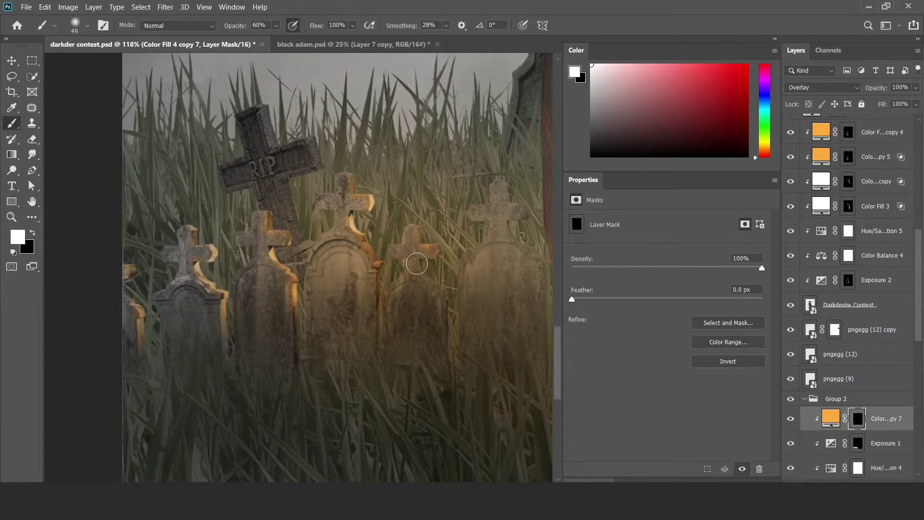
scroll(444, 295, "right", 2)
scroll(382, 265, "right", 2)
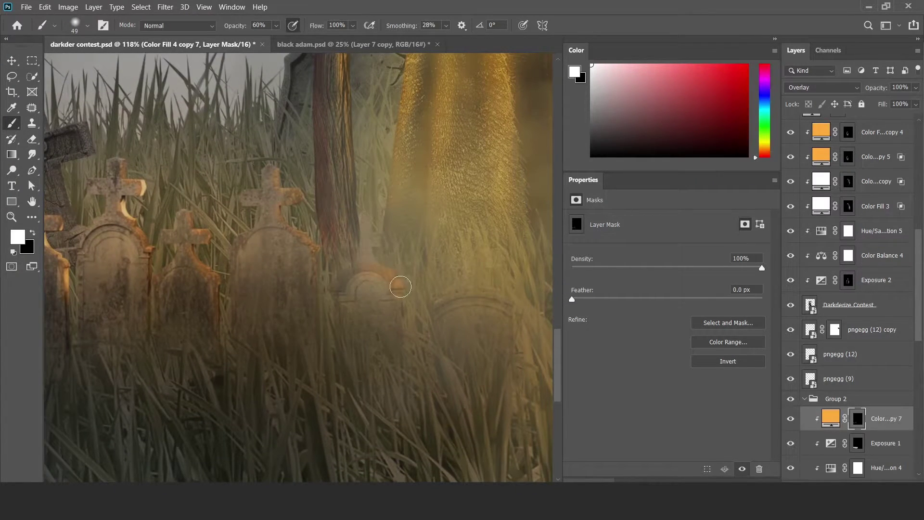
scroll(517, 310, "down", 5)
Duplicate the gravestone glow with a slightly feathered mask and Screen blending
key("ctrl+j")
key("v")
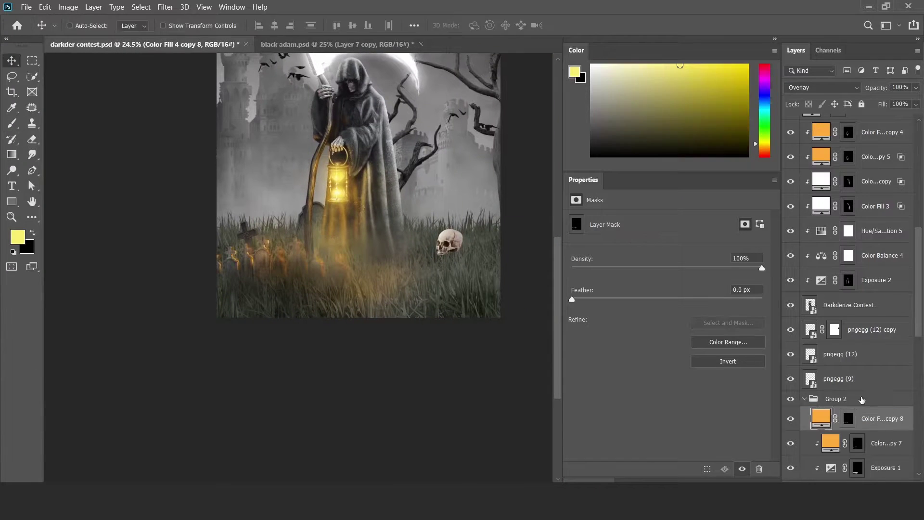
left_click_drag(572, 299, 612, 300)
left_click(827, 88)
left_click(818, 174)
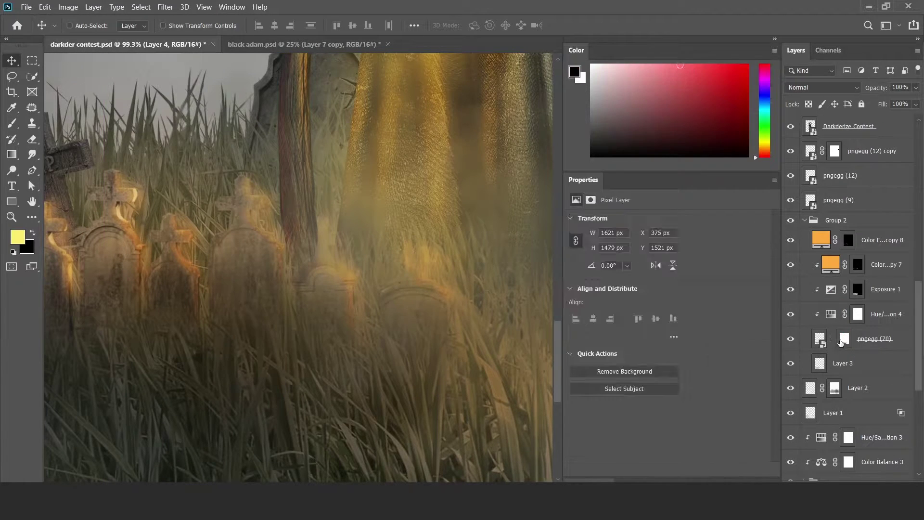
left_click(841, 339)
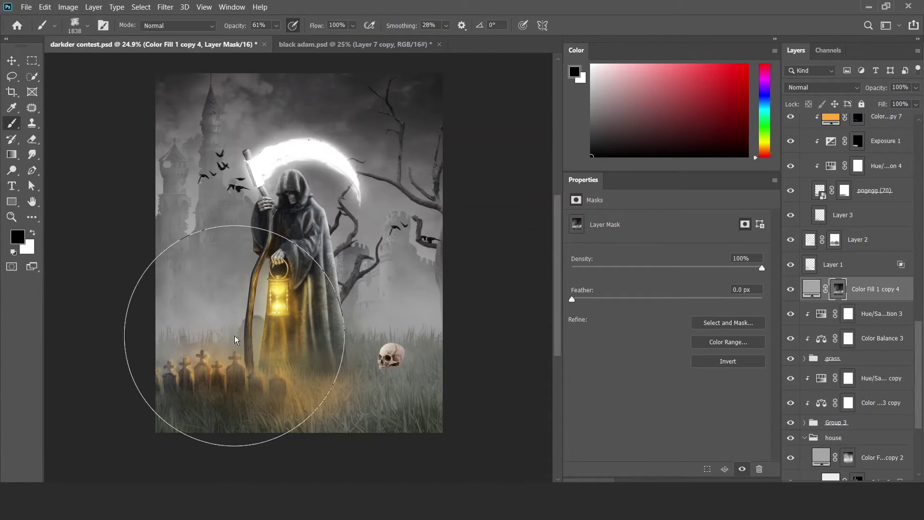
Select the Color Fill 1 copy 4 layer inside gravestone Group 2
scroll(245, 343, "up", 1)
key("x")
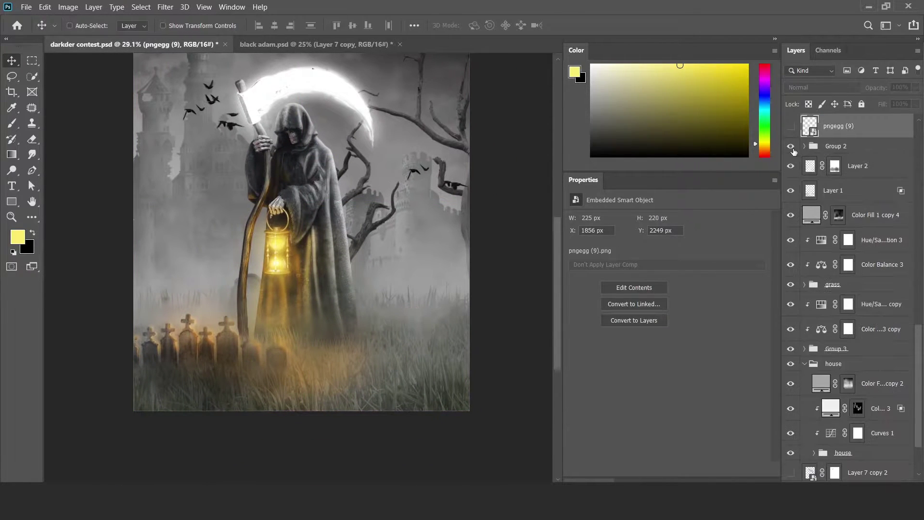
left_click(821, 149)
scroll(351, 299, "down", 5)
scroll(356, 337, "up", 4)
scroll(364, 363, "up", 1)
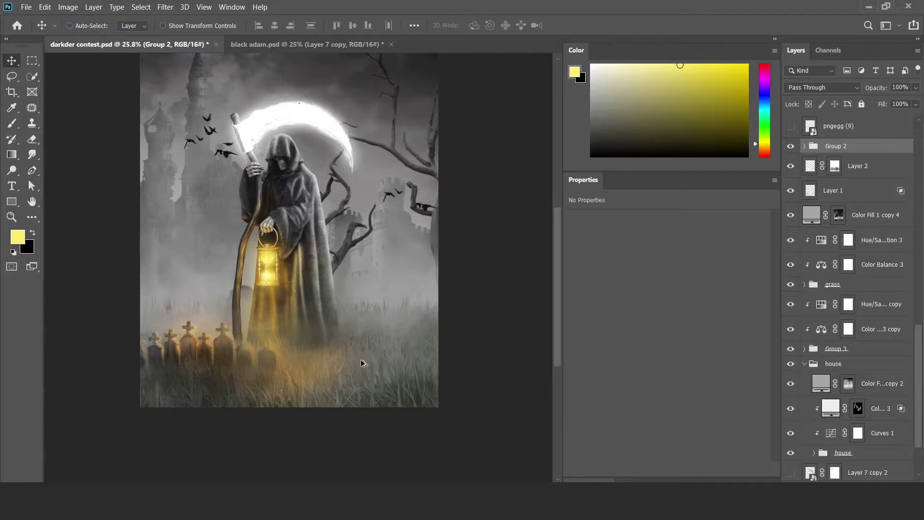
scroll(363, 363, "down", 1)
left_click(871, 279)
scroll(861, 225, "up", 5)
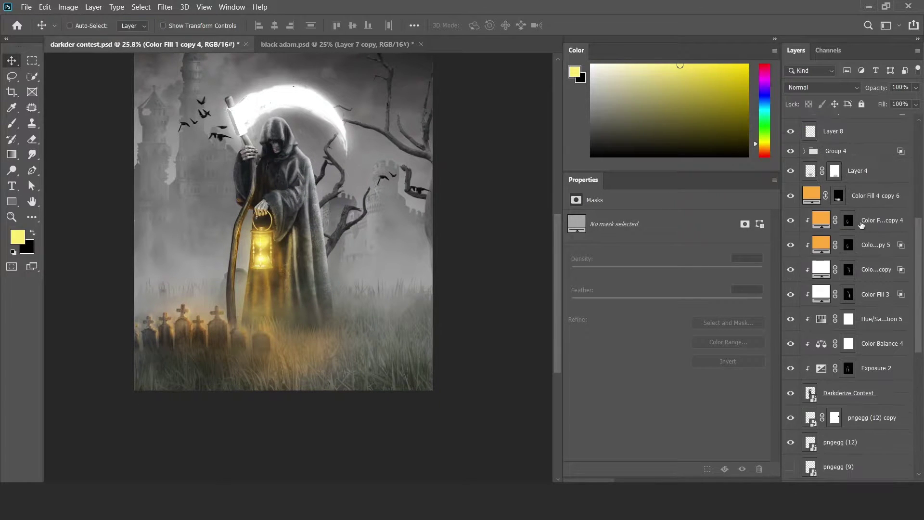
scroll(861, 225, "down", 5)
Add a white Solid Color fill in Overlay mode with an inverted, hidden mask
left_click(822, 87)
left_click(794, 236)
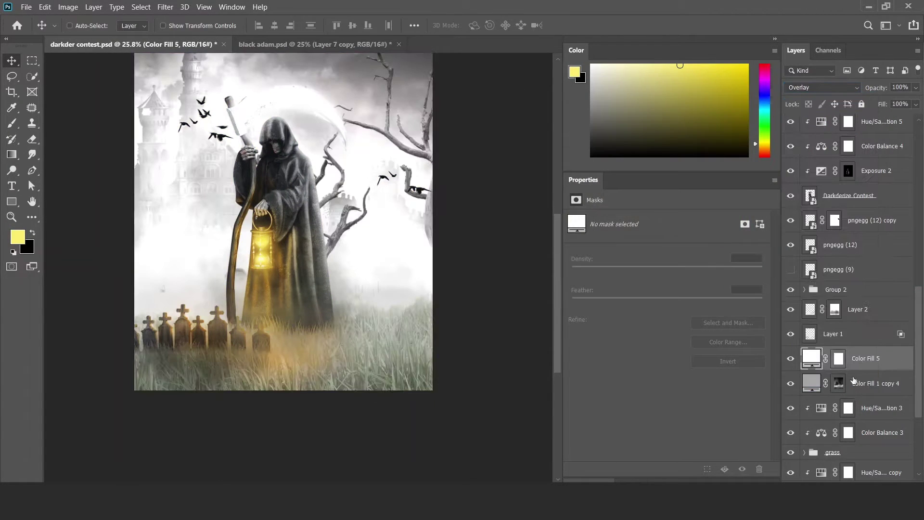
double_click(853, 382)
key("Escape")
left_click(838, 358)
key("ctrl+i")
key("b")
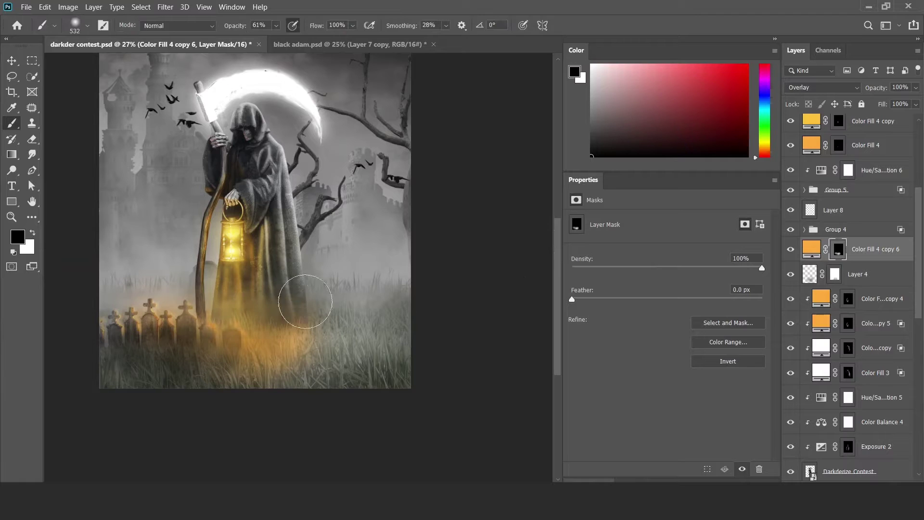
Adjust the orange overlay's blending options, then strongly feather and invert the new fill's mask
double_click(873, 249)
key("Return")
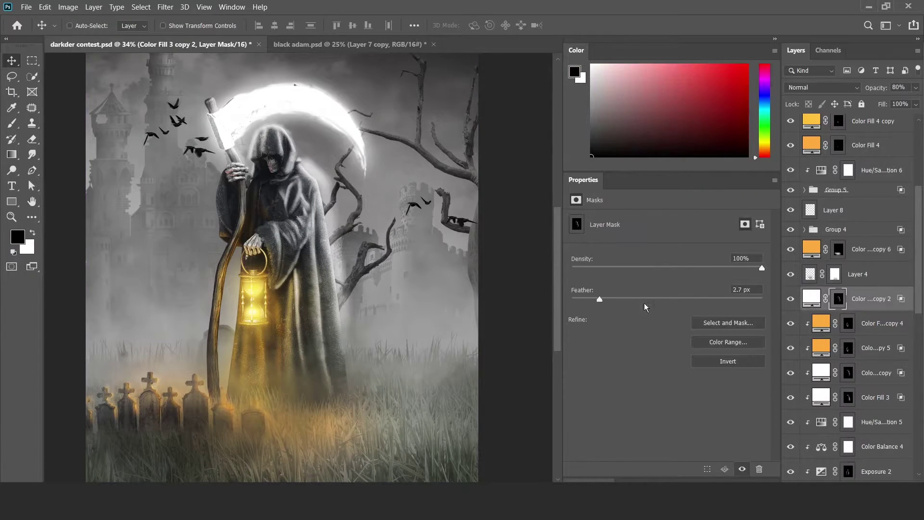
left_click_drag(647, 298, 666, 299)
key("ctrl+i")
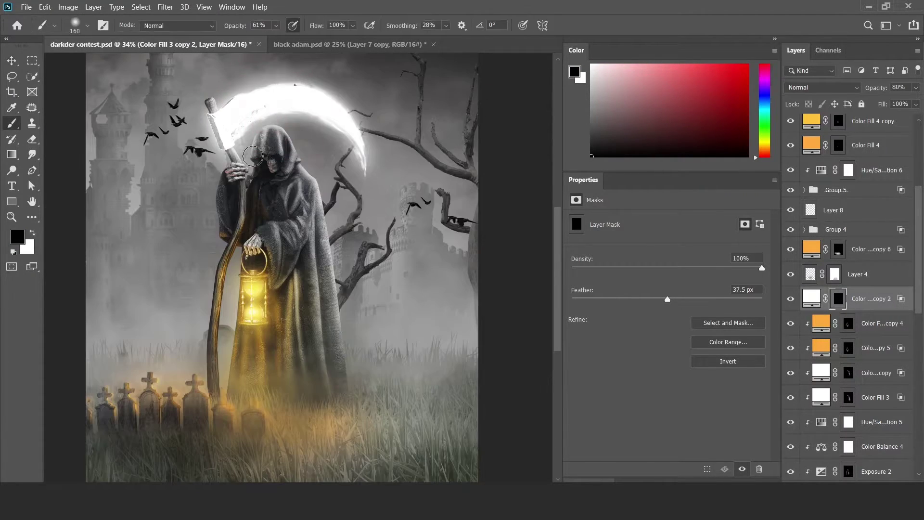
scroll(252, 156, "up", 5)
key("x")
left_click_drag(256, 139, 363, 347)
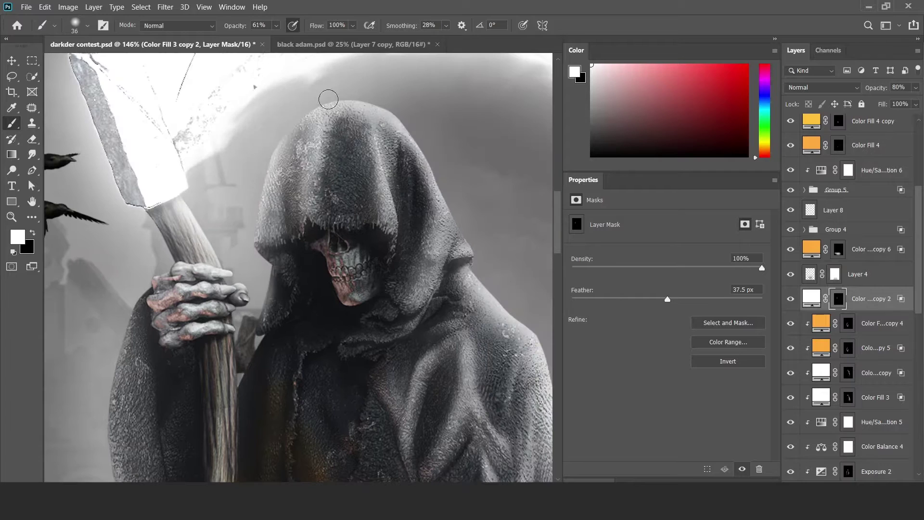
scroll(364, 347, "down", 10)
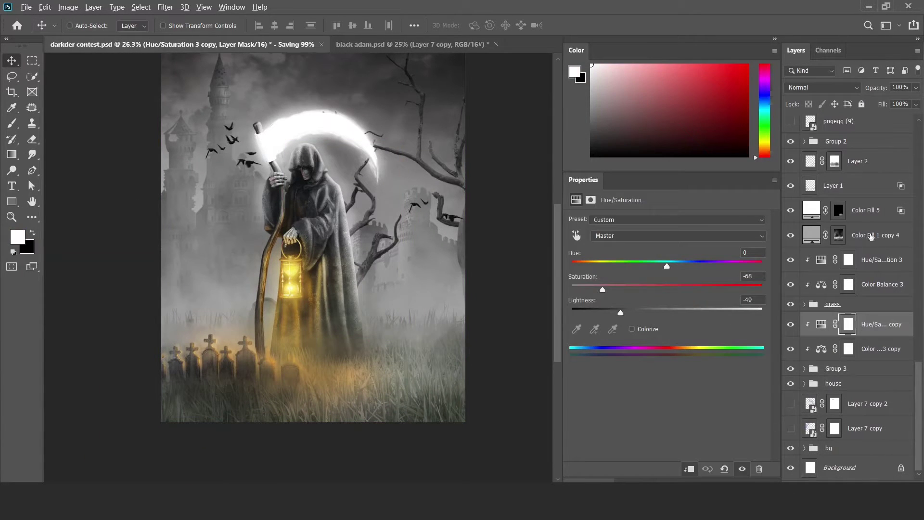
Add a masked grey fill above the hue adjustment and a white overlay fill copy above it
left_click_drag(871, 236, 867, 332)
key("b")
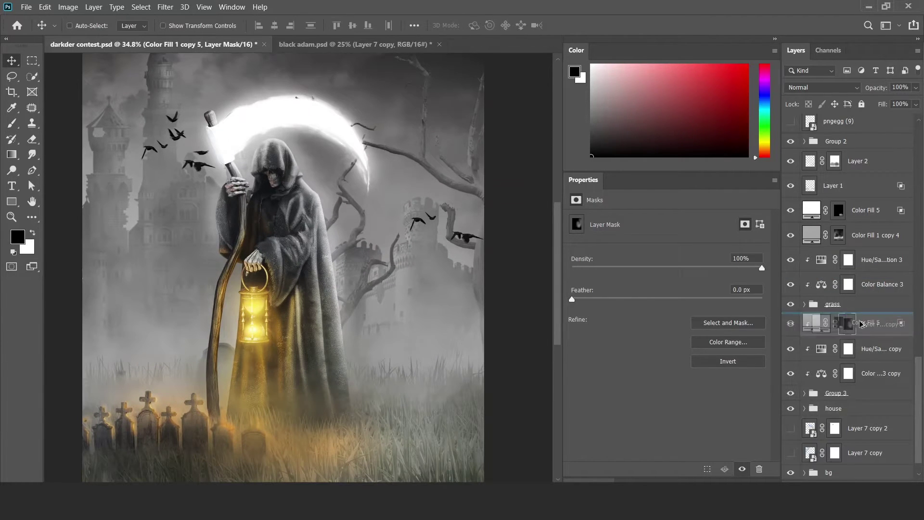
left_click_drag(861, 324, 861, 323)
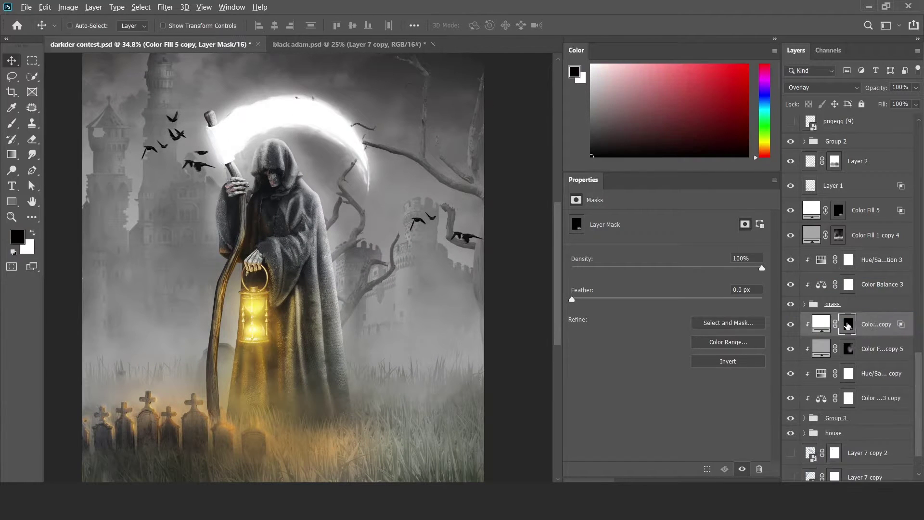
key("b")
Paint the Color Fill 5 copy mask to brighten the bare branches beside the glowing blade
scroll(433, 71, "up", 5)
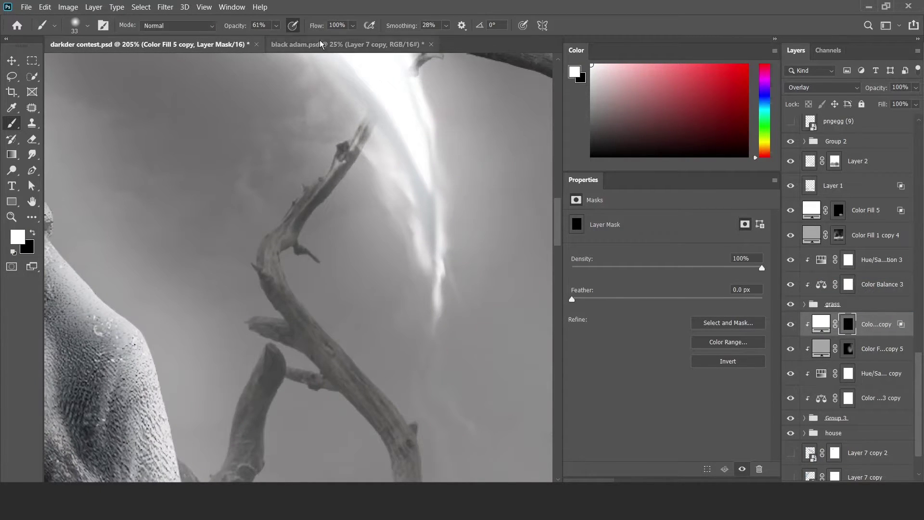
scroll(325, 230, "down", 2)
scroll(325, 230, "down", 4)
scroll(313, 216, "up", 3)
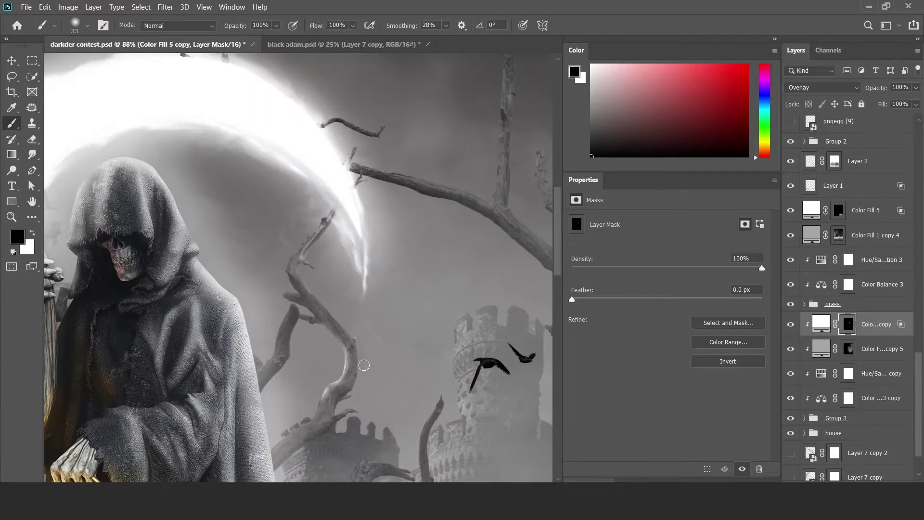
scroll(313, 215, "down", 2)
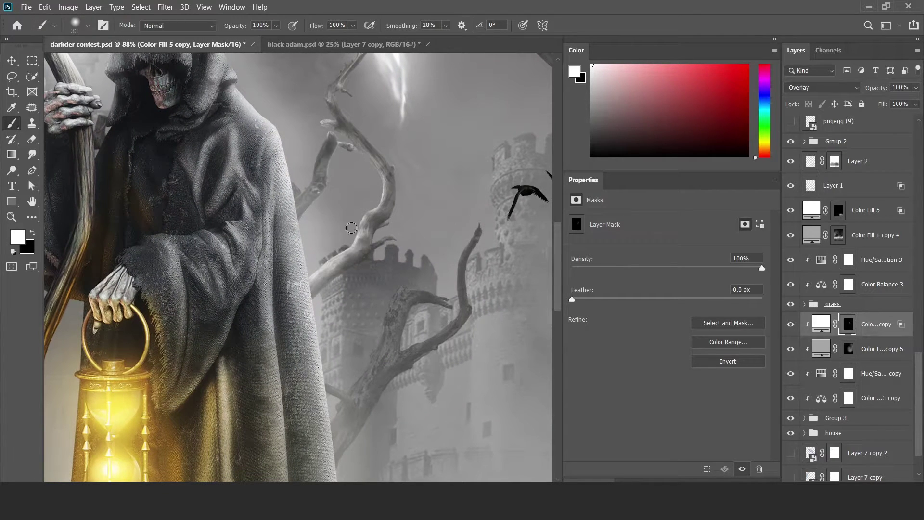
scroll(458, 274, "down", 4)
scroll(258, 226, "up", 4)
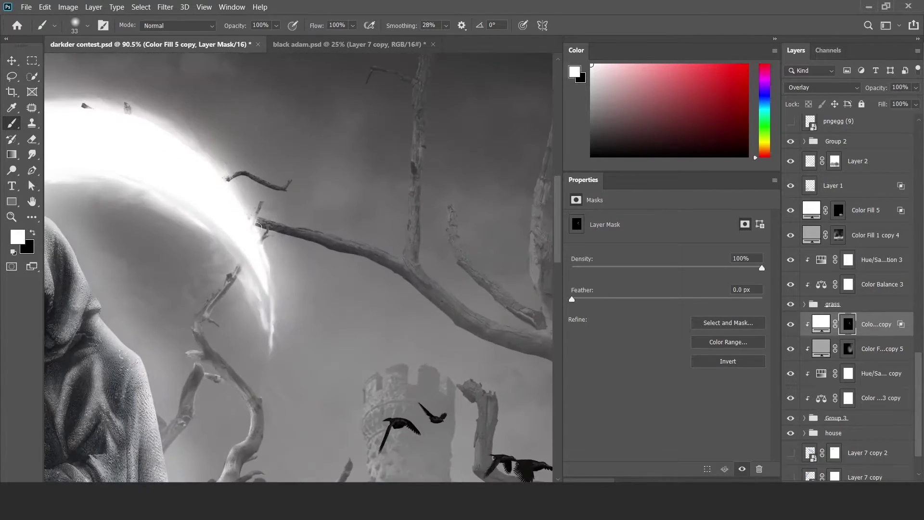
scroll(413, 320, "right", 3)
scroll(378, 374, "down", 3)
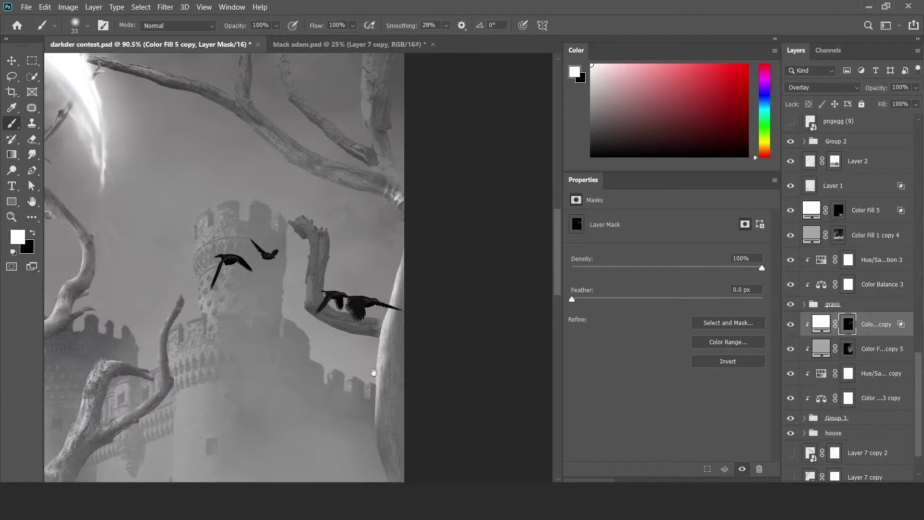
scroll(378, 373, "down", 3)
scroll(369, 391, "up", 3)
Paint black on the overlay mask to trim the glow back around the branches
key("x")
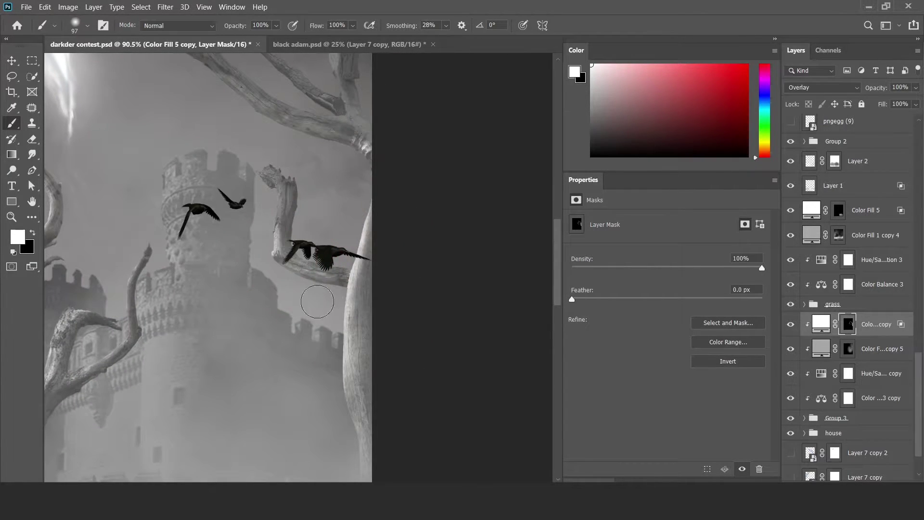
scroll(317, 302, "down", 4)
scroll(302, 148, "up", 4)
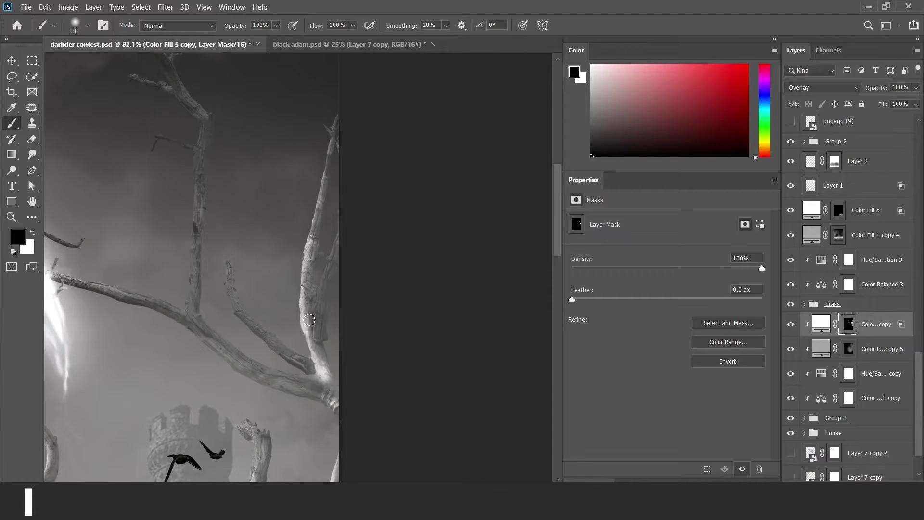
scroll(178, 319, "left", 3)
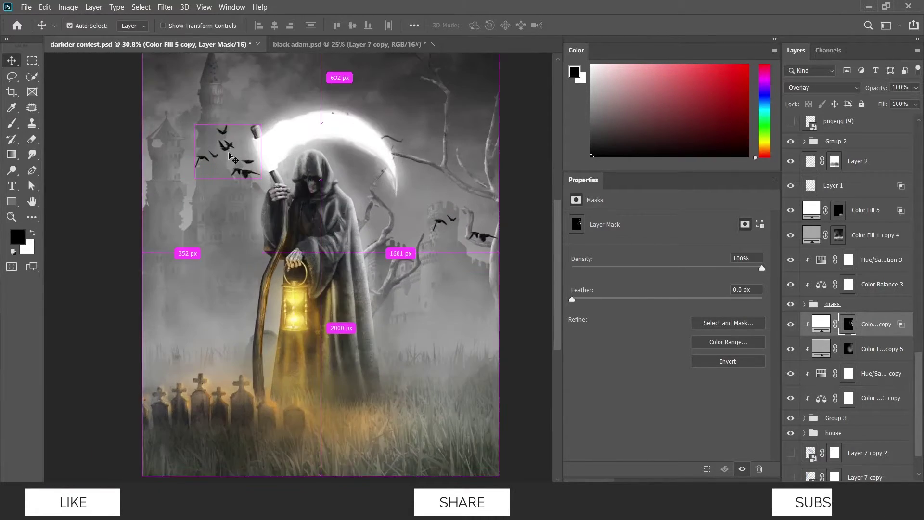
Move Group 6 below Group 3 and target the pngegg (71) skull layer's mask
mouse_move(786, 125)
left_mouse_down()
mouse_move(866, 375)
mouse_move(870, 366)
left_mouse_up()
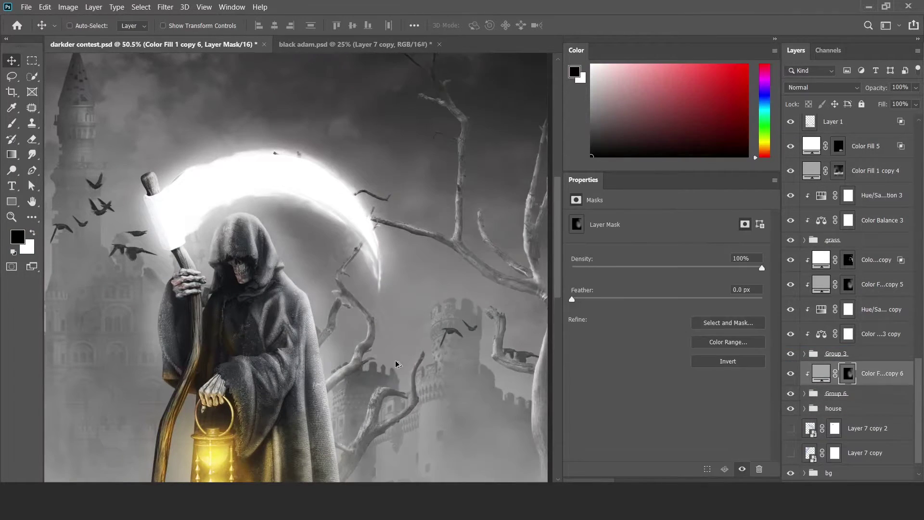
scroll(396, 286, "down", 2)
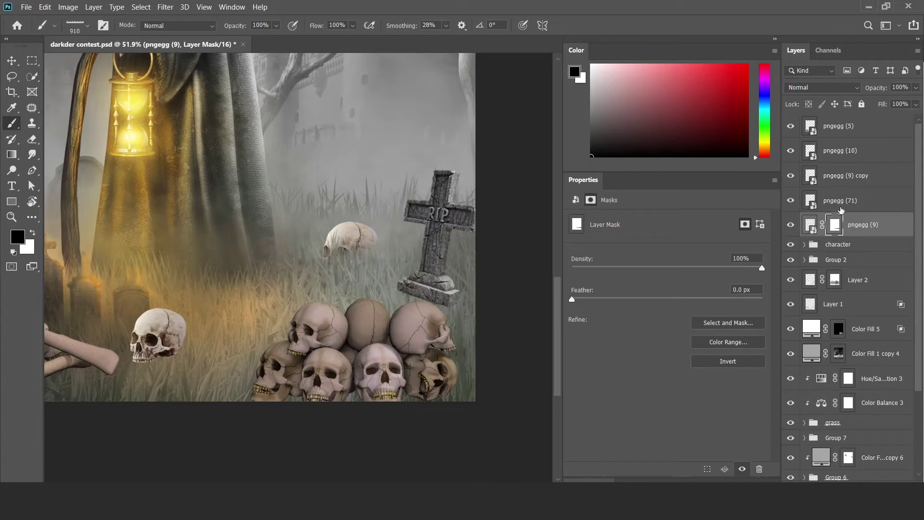
left_click(840, 210)
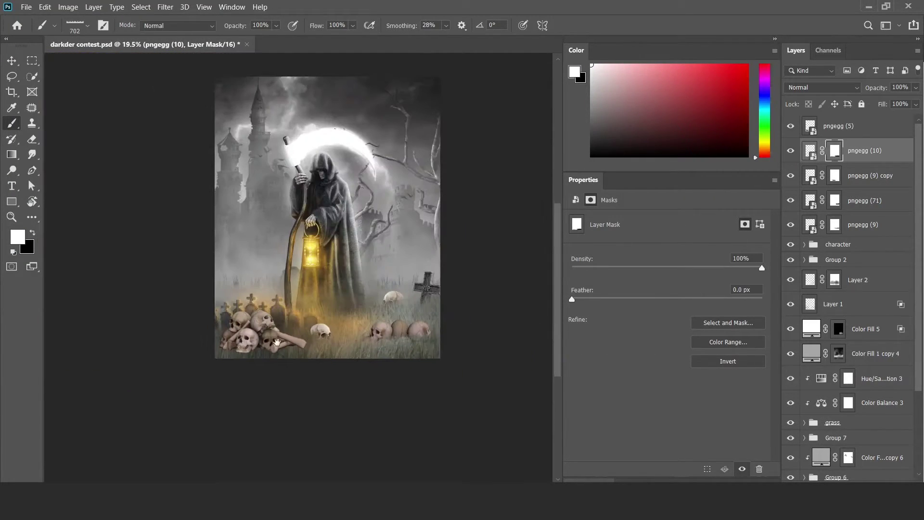
Mask the skulls' lower edges into the grass and lower their Lightness to darken them
mouse_move(205, 354)
left_mouse_down()
mouse_move(361, 332)
mouse_move(260, 323)
left_mouse_up()
scroll(268, 304, "up", 2, "alt")
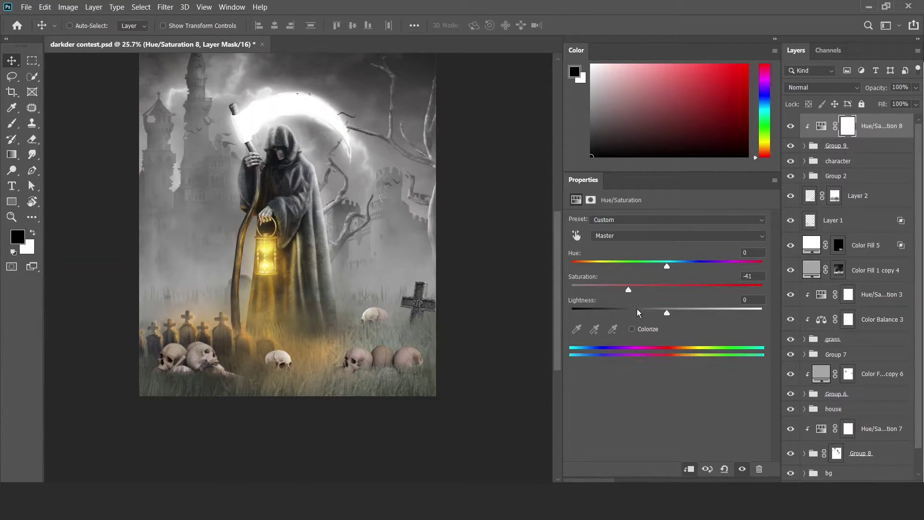
left_click_drag(637, 309, 596, 309)
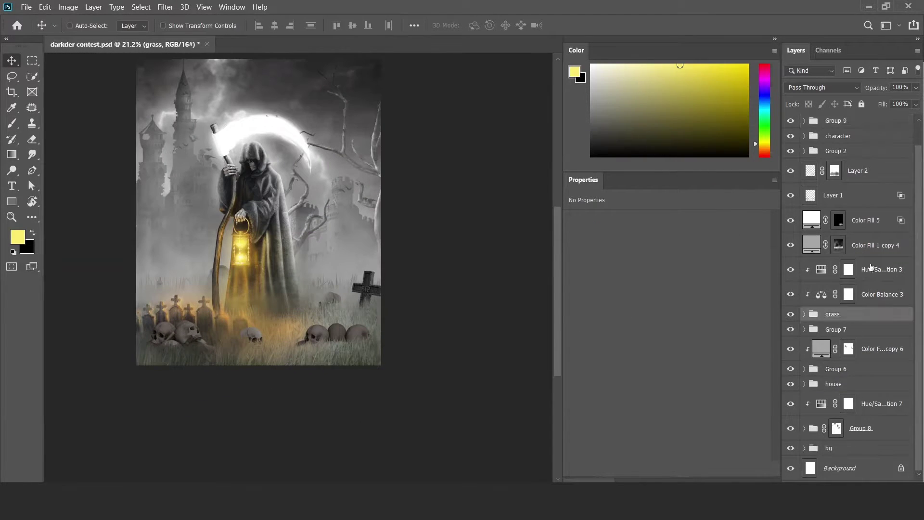
Add an Exposure adjustment layer set to Multiply blend mode
left_click(871, 267)
left_click(770, 269)
left_click(789, 339)
left_click(823, 87)
left_click(800, 139)
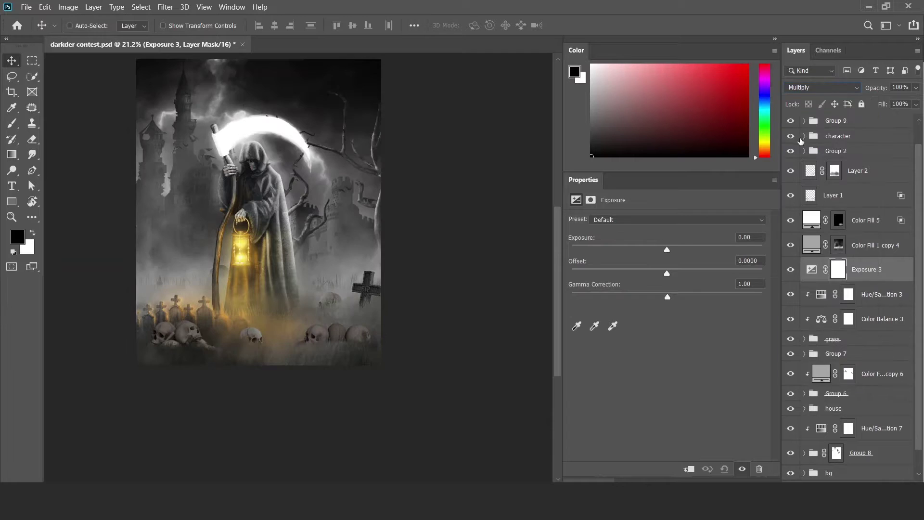
Invert the Exposure 3 mask and paint white to shade the foreground skulls
left_click(837, 269)
key("ctrl+i")
key("b")
key("x")
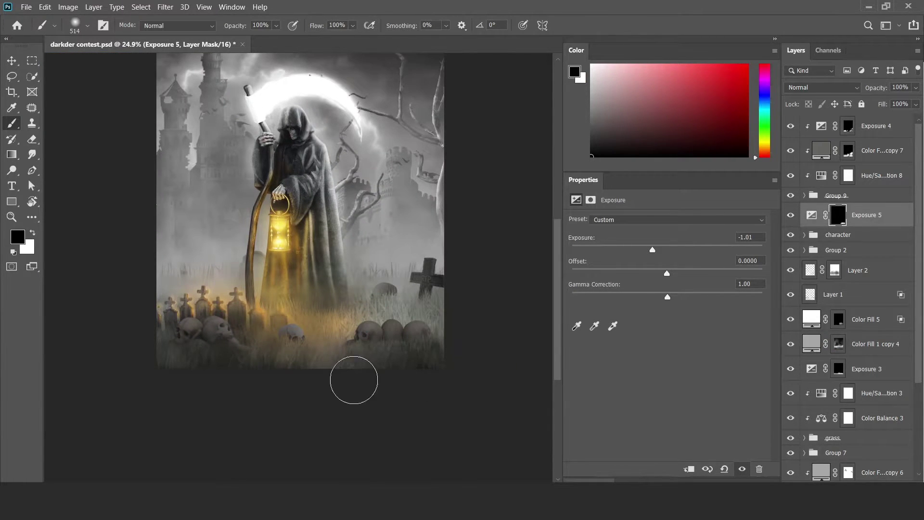
scroll(347, 332, "up", 2)
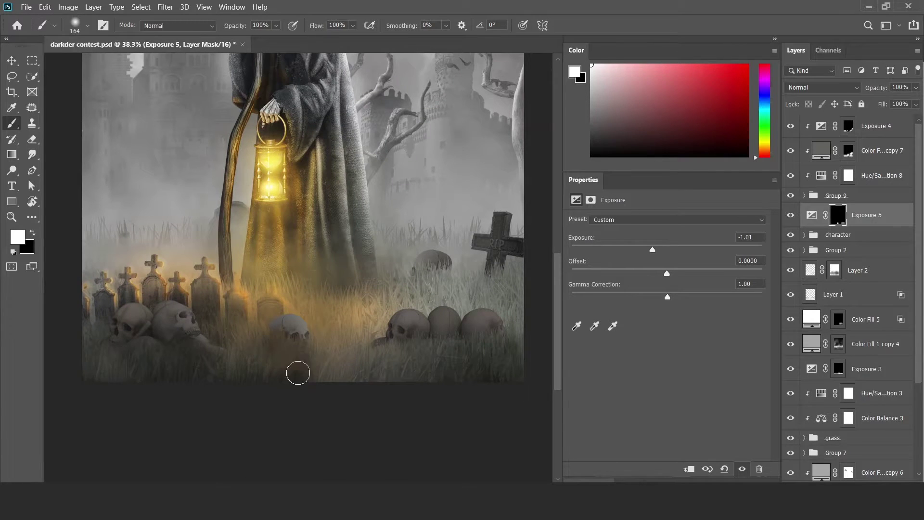
scroll(305, 359, "down", 1)
key("x")
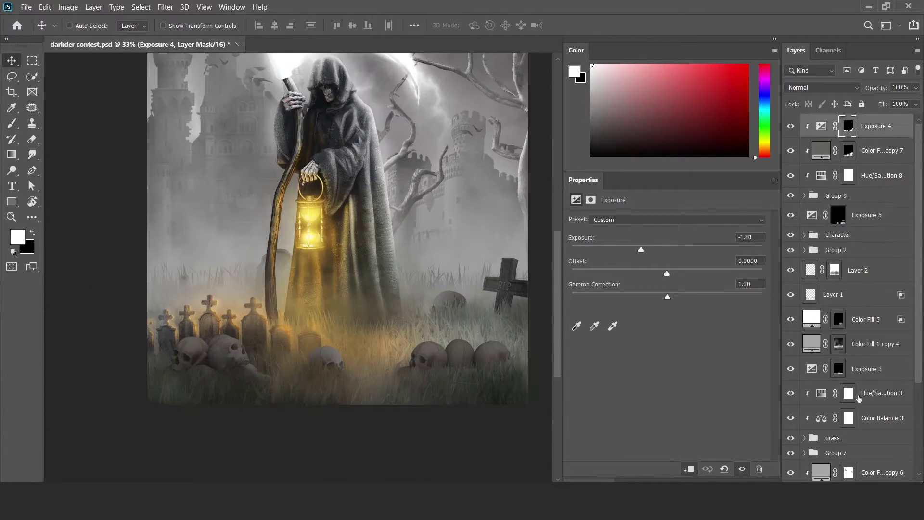
Duplicate the orange fill above Exposure 4 and set it to Screen
left_click_drag(872, 273, 847, 126)
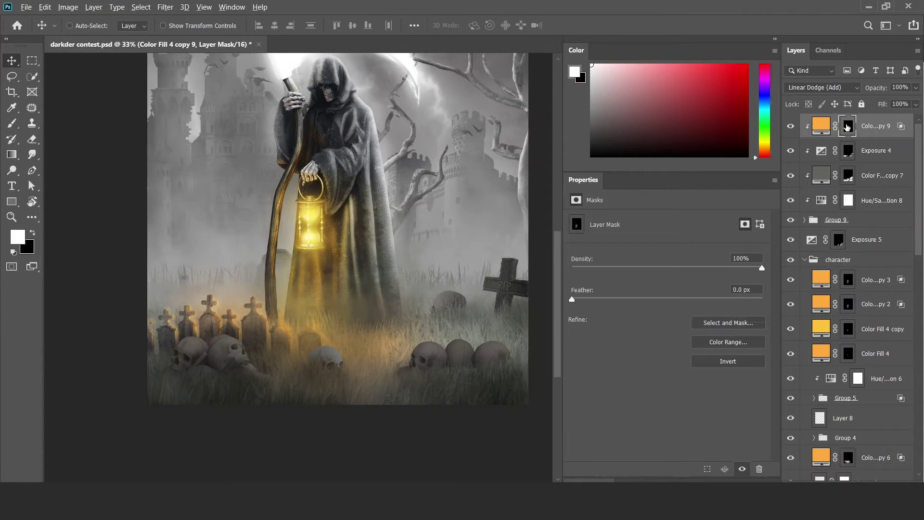
scroll(178, 354, "up", 5)
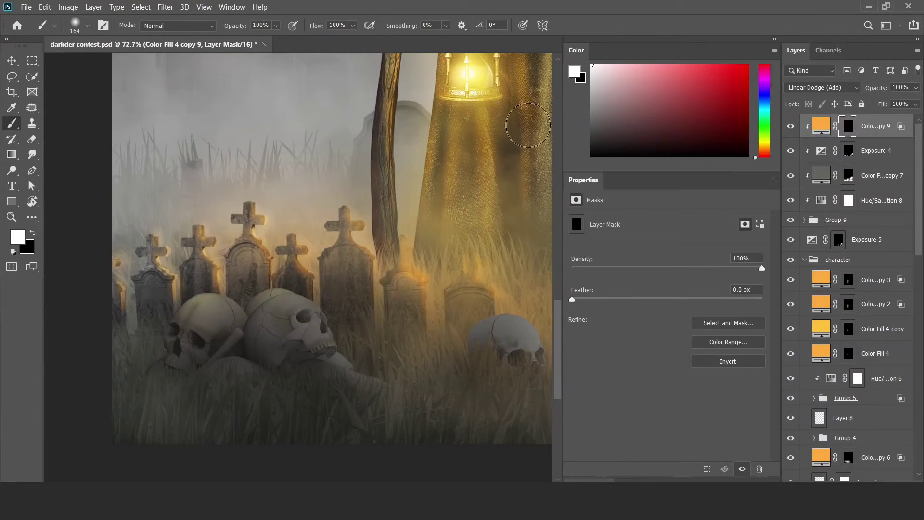
left_click(822, 87)
left_click(806, 192)
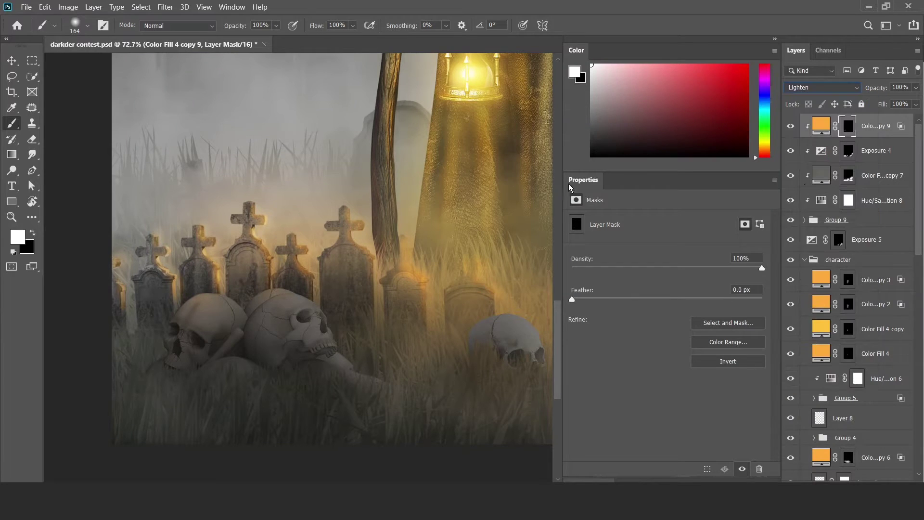
Paint black on the orange glow mask to confine the light to nearby skulls and gravestones
scroll(211, 278, "right", 2)
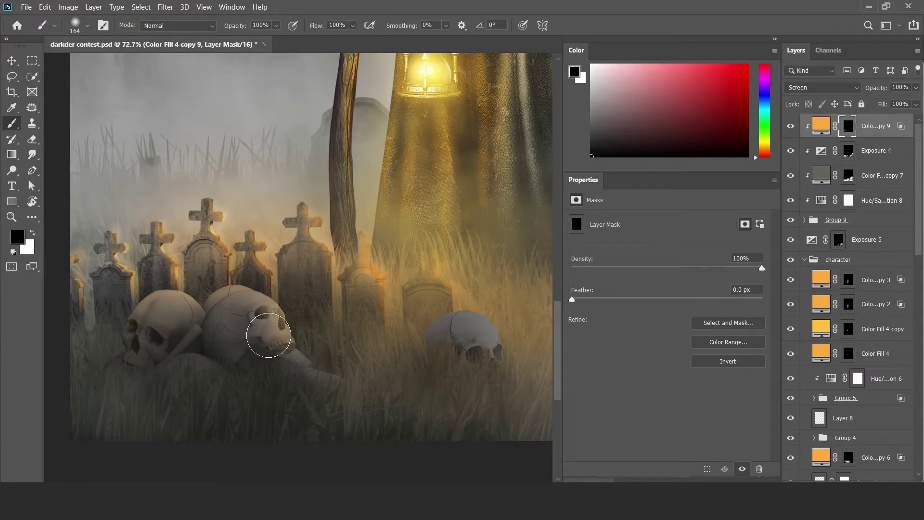
key("x")
scroll(269, 335, "right", 5)
scroll(295, 325, "right", 10)
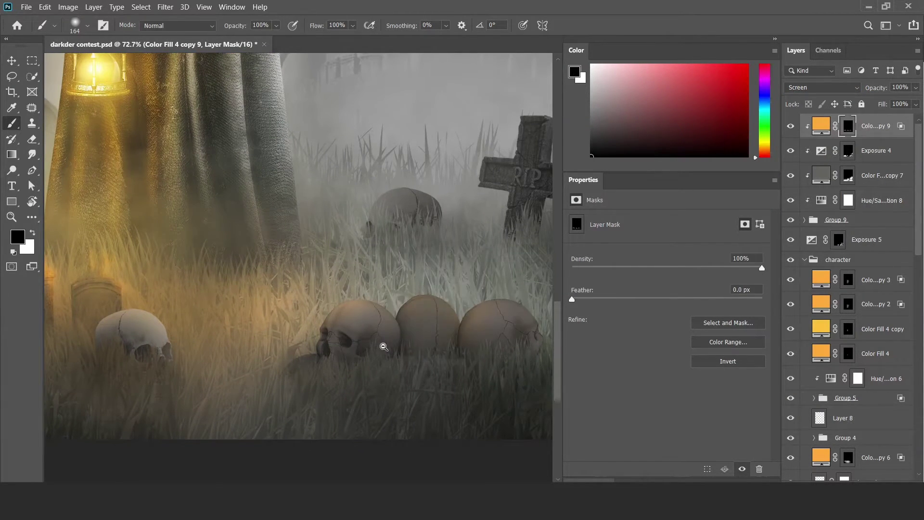
left_click_drag(383, 346, 363, 359)
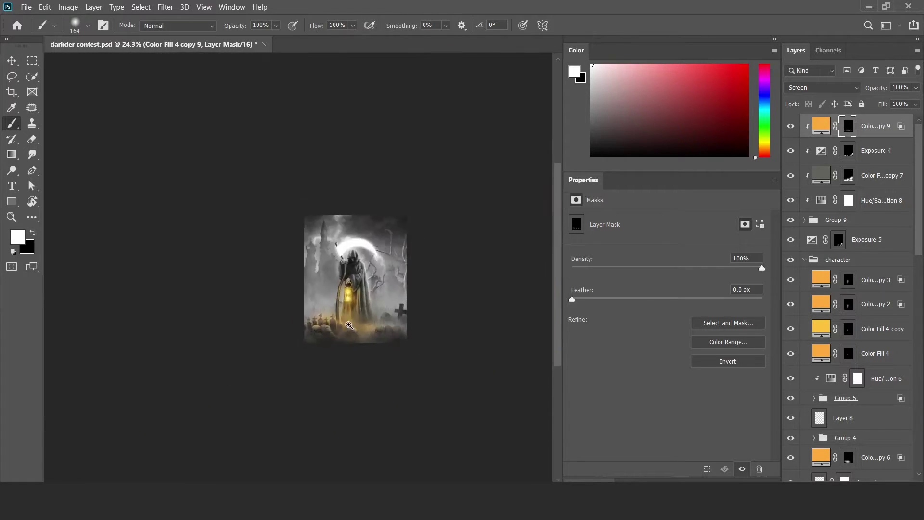
Add white fill layer Color Fill 6, invert its mask, and brush soft mist near the skulls
left_click_drag(229, 355, 566, 171)
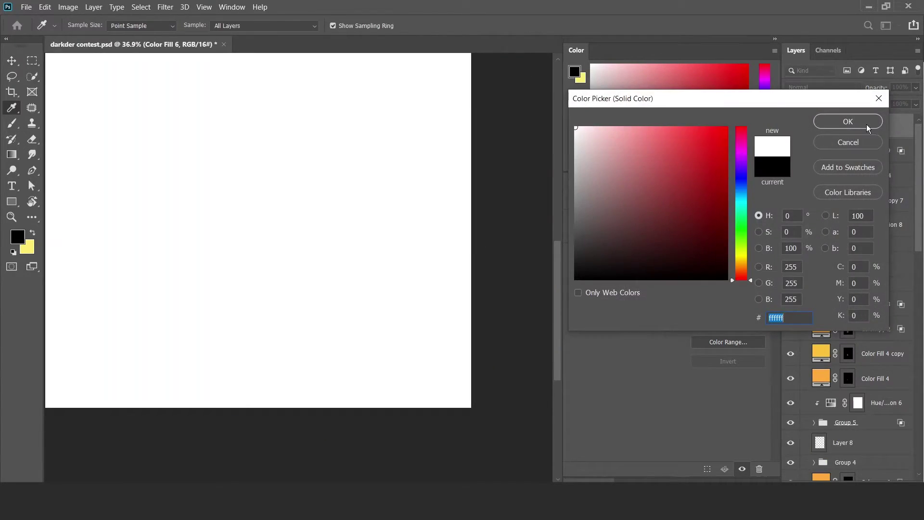
left_click(862, 121)
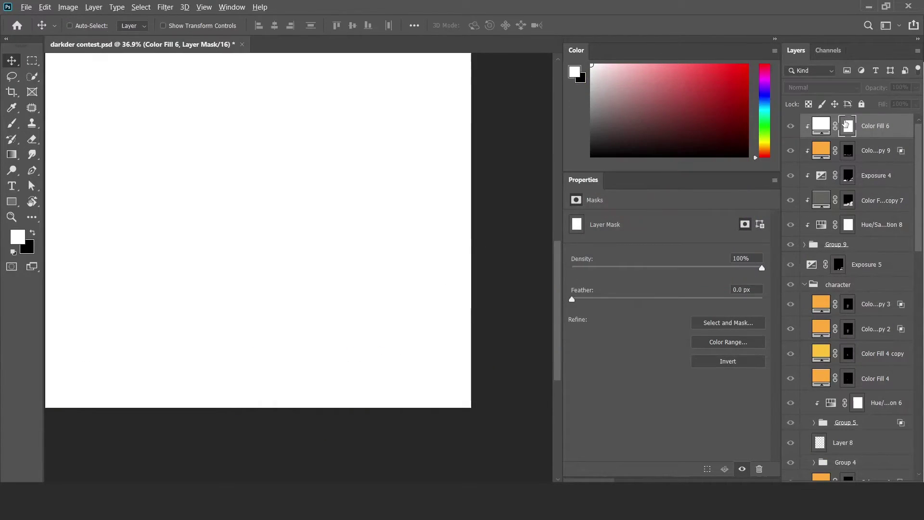
key("ctrl+i")
key("b")
key("ctrl+i")
key("ctrl+i")
scroll(355, 204, "up", 3)
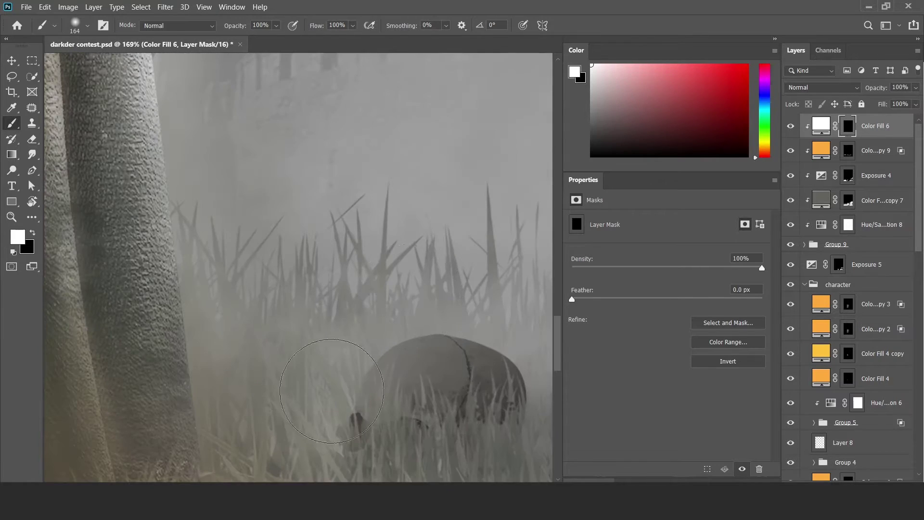
scroll(355, 204, "down", 5)
scroll(356, 205, "up", 5)
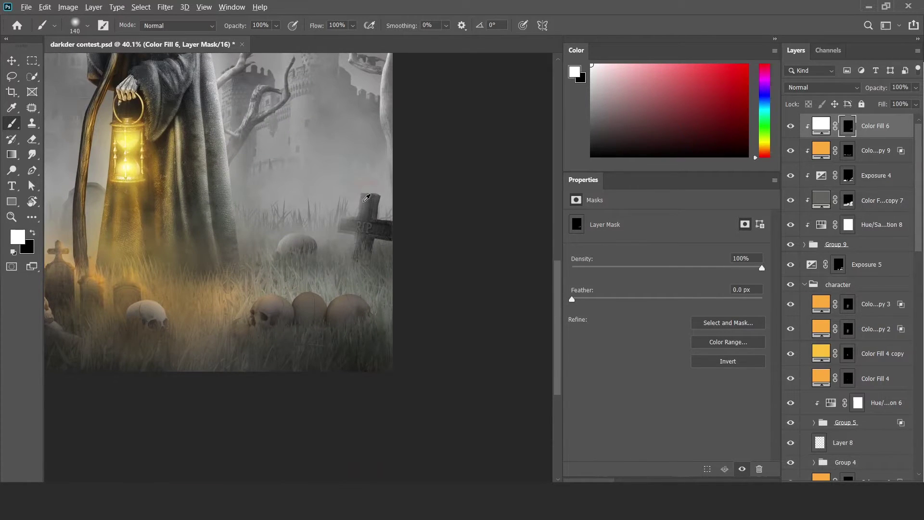
double_click(894, 140)
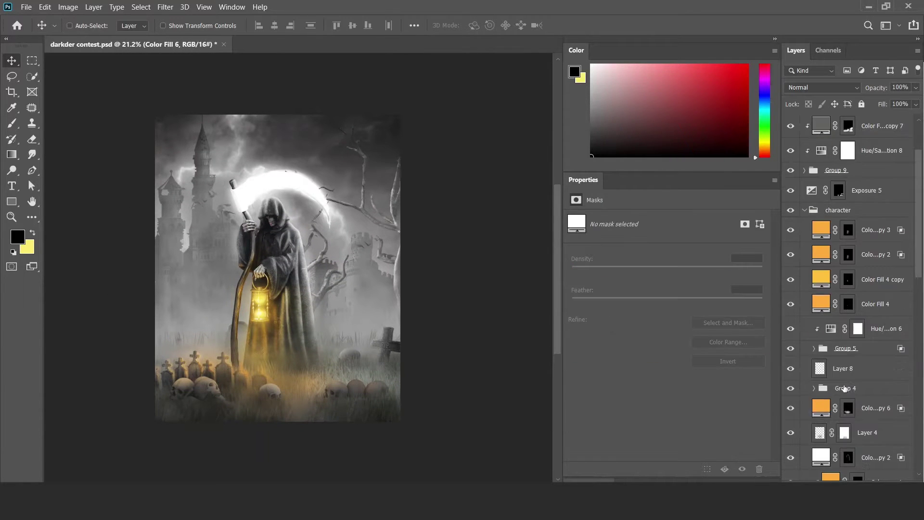
Duplicate the grey Color Fill 1 copy to the top at 50% opacity
left_click_drag(865, 121, 837, 127)
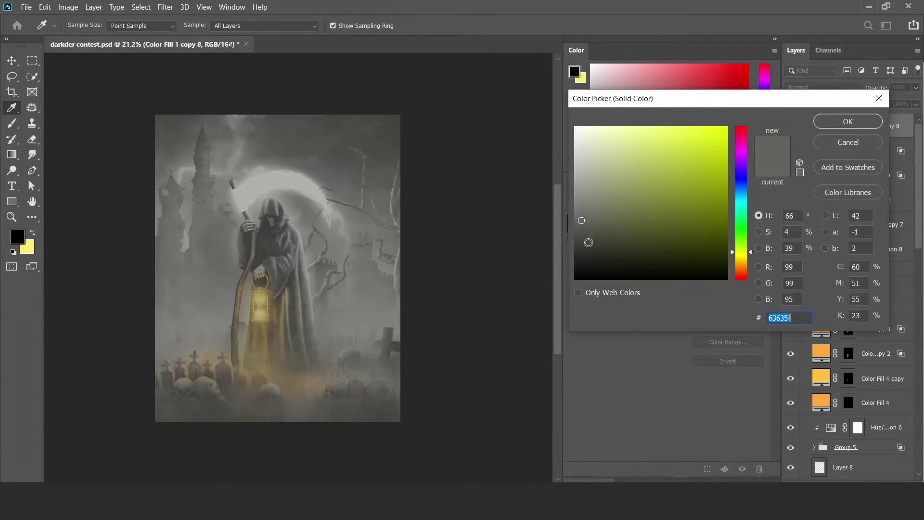
key("period")
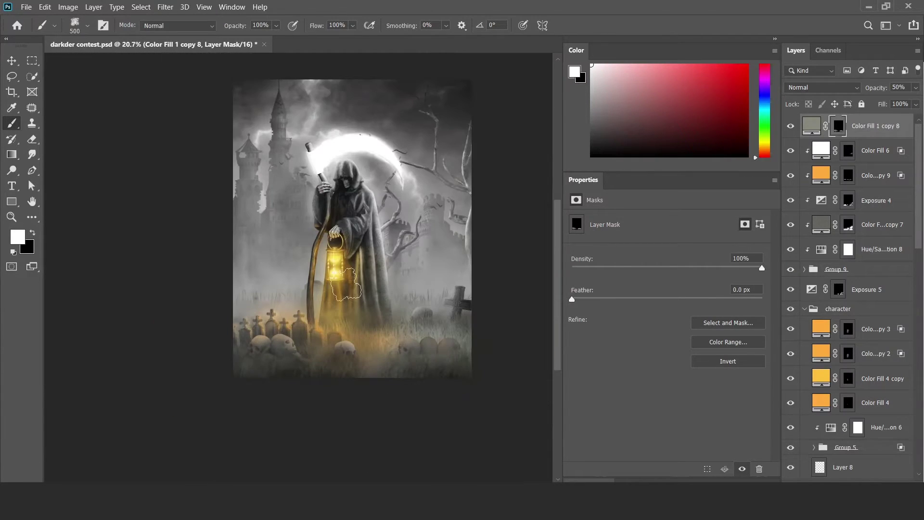
scroll(289, 266, "up", 3)
scroll(289, 266, "up", 1)
Select the Color Fill 4 copy 2 glow mask and paint warm light across the robe
left_click(866, 328)
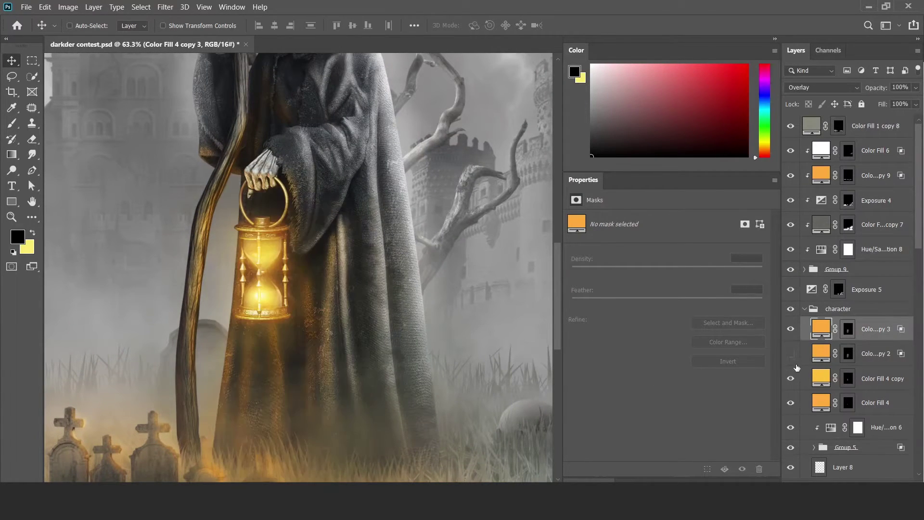
left_click(790, 378)
left_click(848, 353)
key("b")
scroll(296, 352, "up", 3)
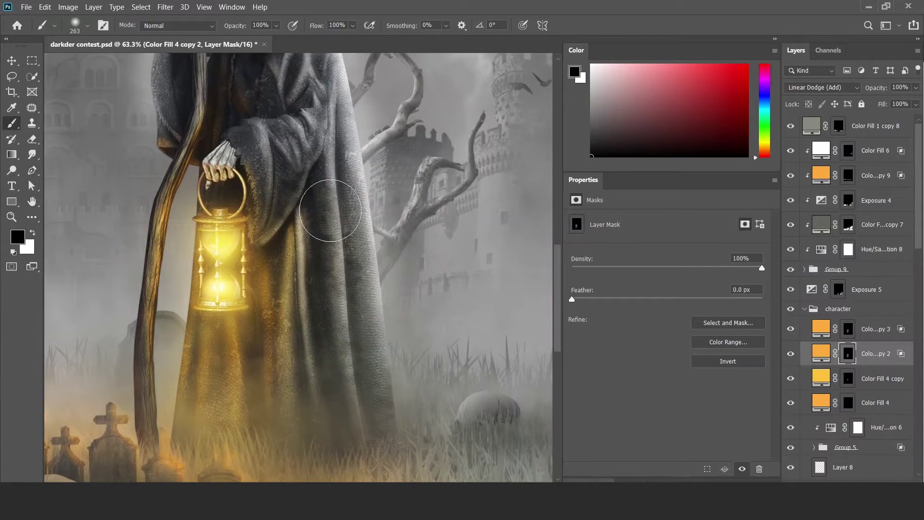
scroll(296, 352, "down", 3)
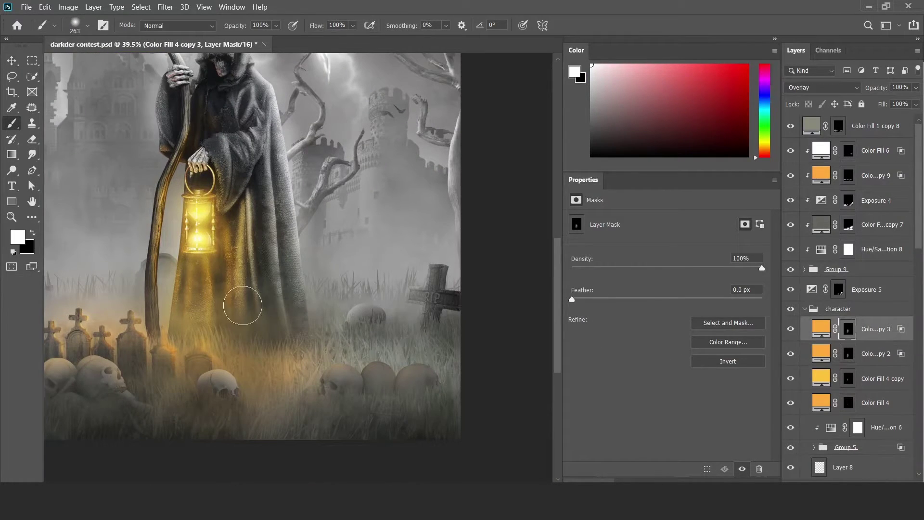
Finish refining the robe glow mask and create empty Layer 9 on top
key("x")
key("v")
scroll(255, 312, "down", 3)
scroll(259, 318, "up", 2)
scroll(264, 320, "down", 2)
scroll(270, 324, "down", 3)
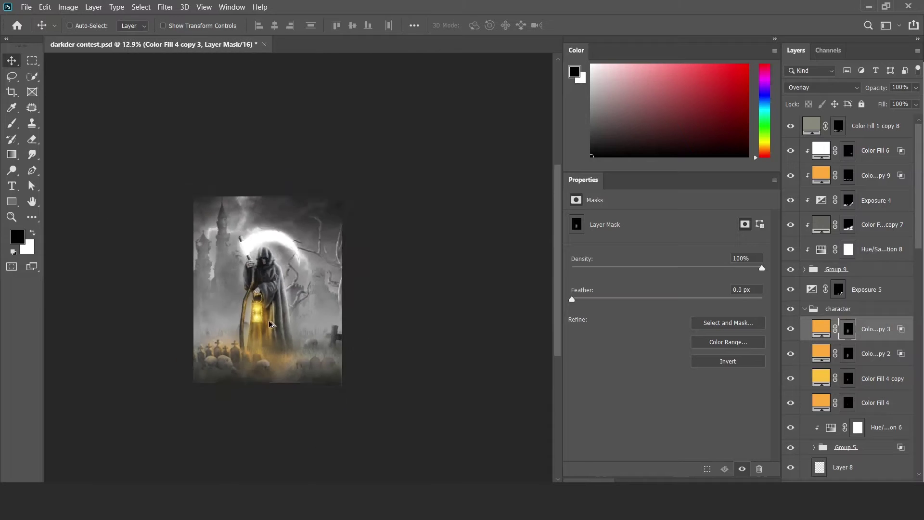
scroll(270, 323, "up", 3)
key("ctrl+shift+alt+n")
Paint a glow over the lantern on Layer 9, set it to Overlay, and mask its edges
key("b")
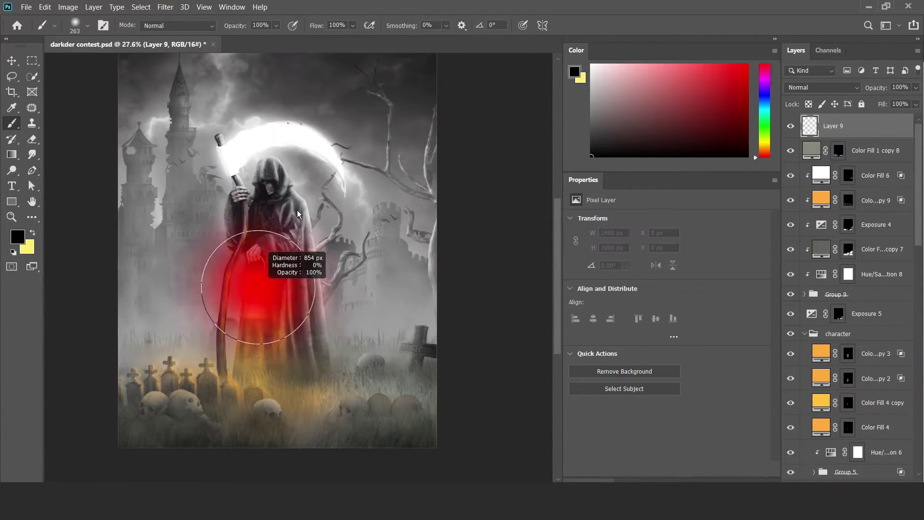
key("x")
left_click(252, 289)
key("v")
left_click(822, 87)
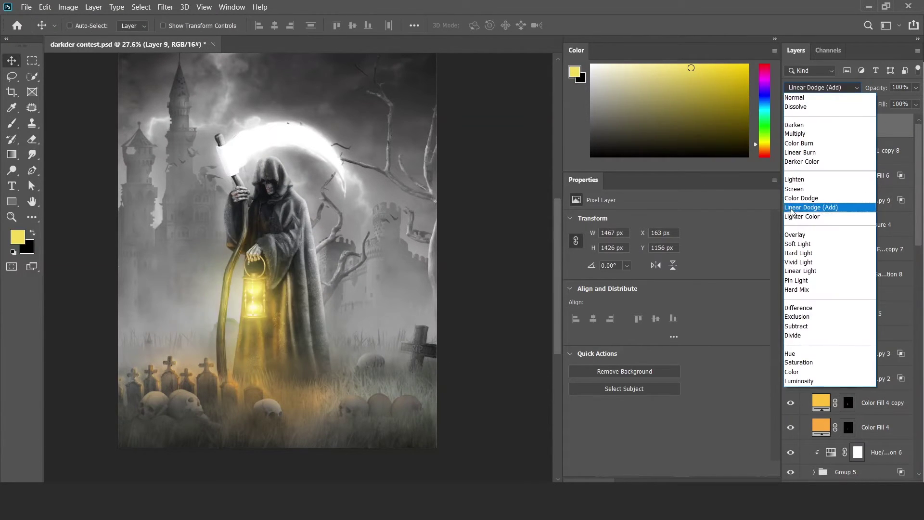
left_click(793, 235)
left_click_drag(253, 289, 228, 298)
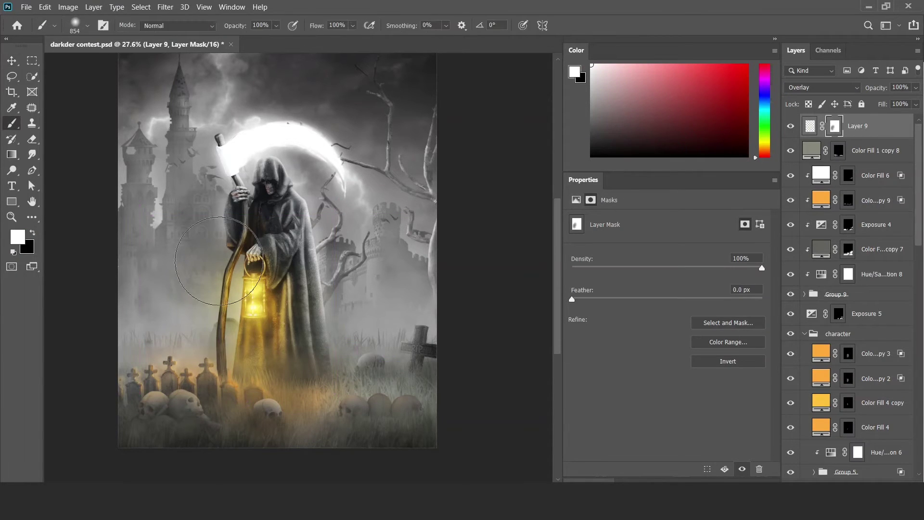
Create Layer 10 above Layer 9 with Screen blend mode
key("v")
key("ctrl+0")
key("ctrl+shift+alt+n")
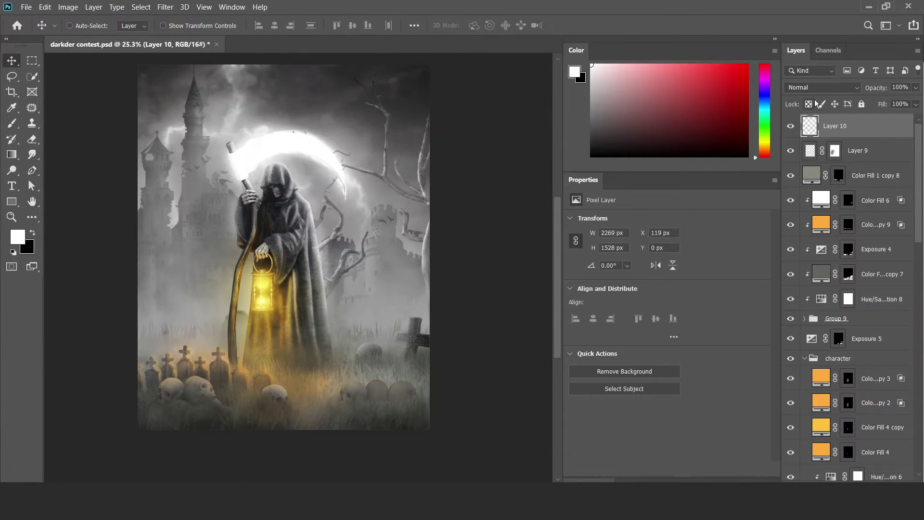
left_click(823, 87)
left_click(799, 178)
double_click(861, 126)
key("Escape")
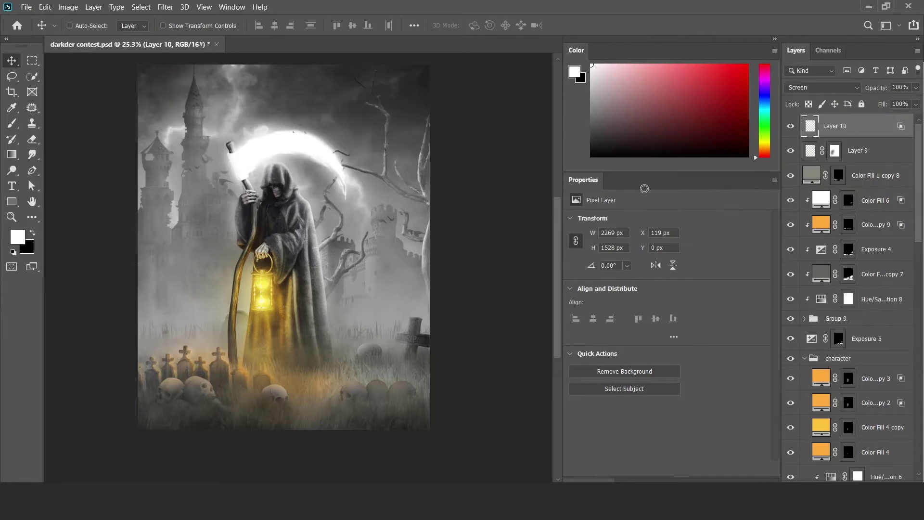
scroll(864, 272, "down", 2)
left_click(864, 279)
scroll(255, 193, "up", 10)
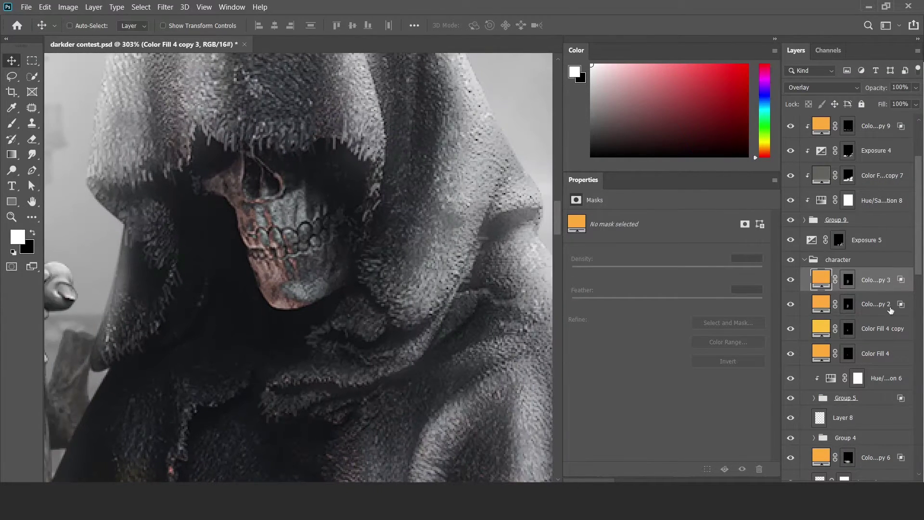
Paint orange into the skull's eye socket on new Layer 11 and set it to Color Dodge
key("ctrl+shift+alt+n")
key("b")
left_click(764, 149)
left_click(733, 70)
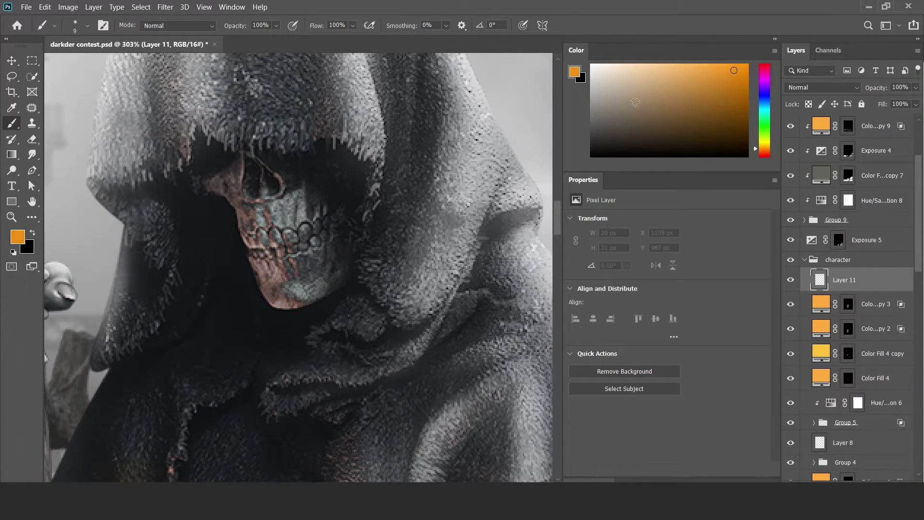
left_click(822, 87)
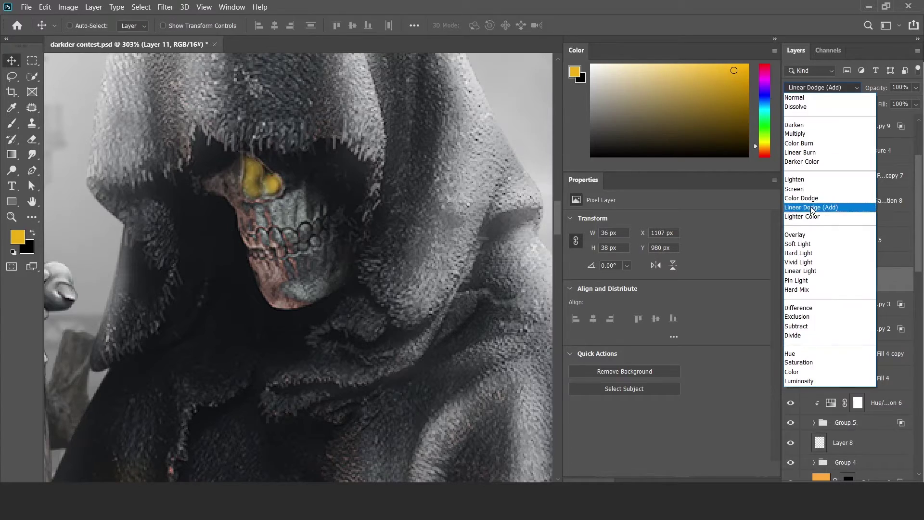
key("ctrl+j")
left_click(822, 87)
left_click(802, 197)
Duplicate and blur the eye glow layer for a stronger glow, deleting one extra copy
key("ctrl+j")
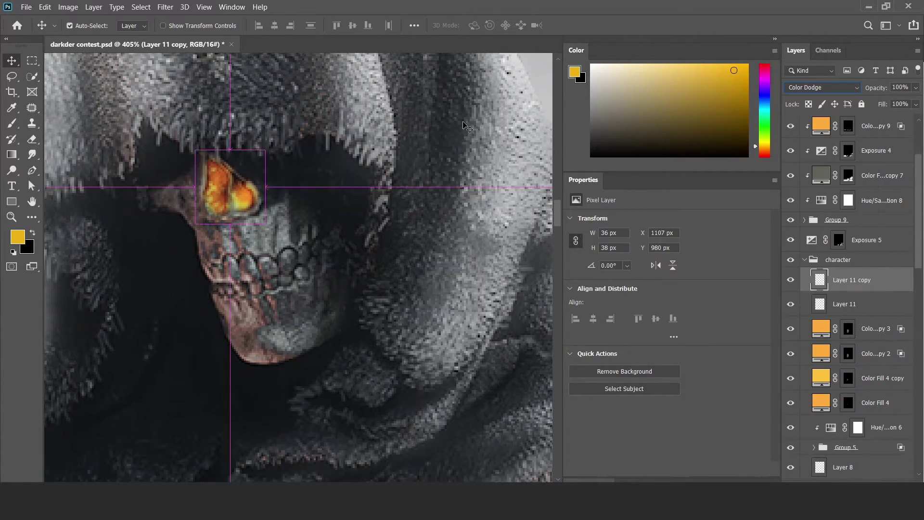
left_click(165, 7)
left_click(336, 131)
key("Return")
key("ctrl+j")
scroll(342, 207, "down", 5)
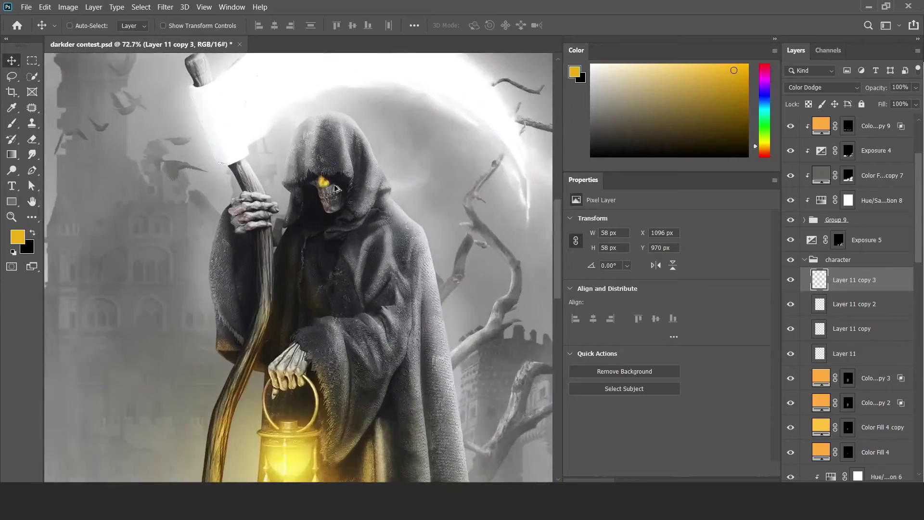
scroll(381, 210, "up", 3)
key("alt+bracketleft")
key("Delete")
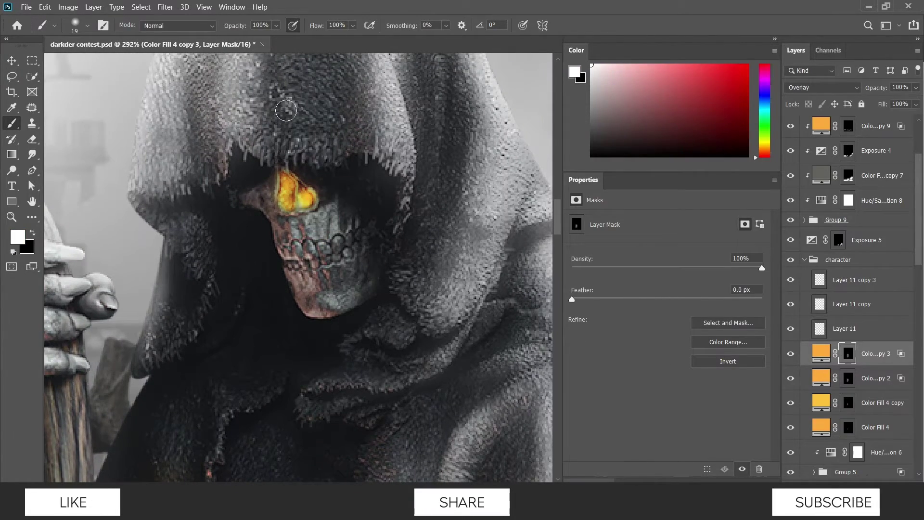
Paint the Color Fill 4 copy 3 mask to warm the teeth and jaw, then hide the top eye-glow copy
scroll(345, 239, "up", 3)
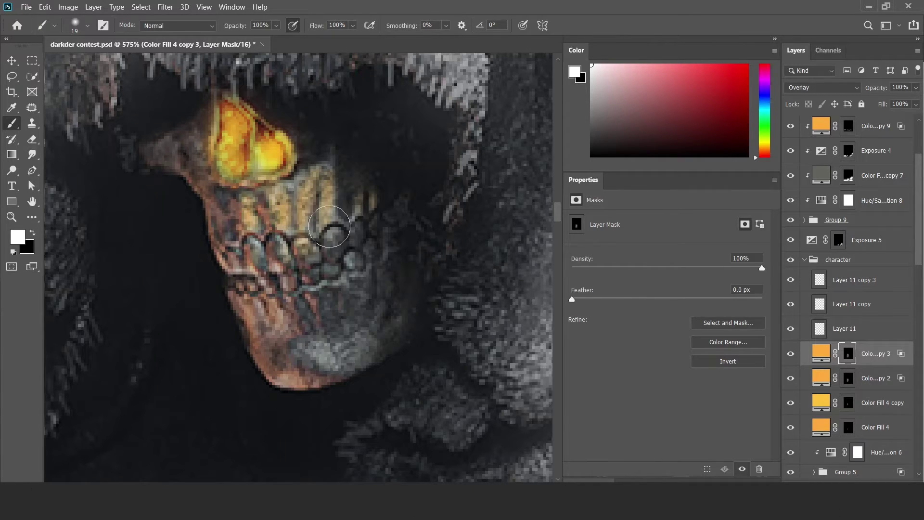
scroll(244, 238, "down", 2)
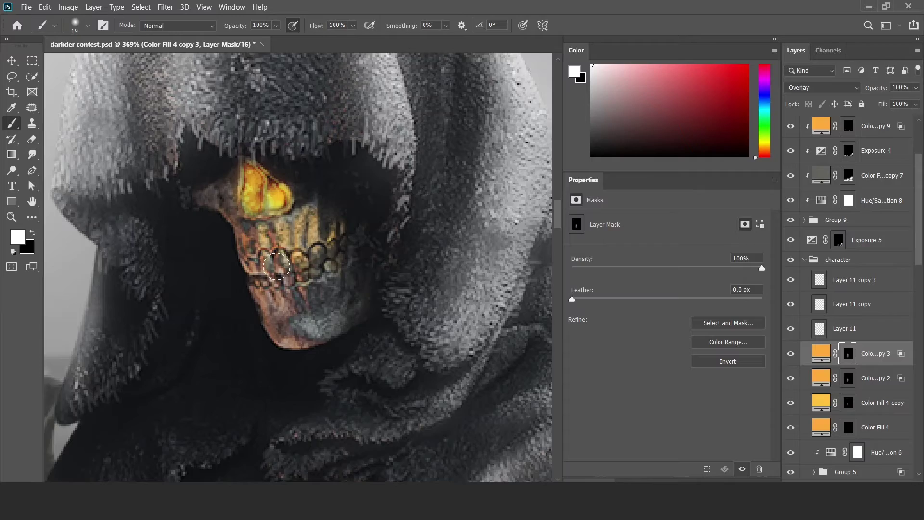
scroll(276, 266, "down", 5)
scroll(273, 63, "up", 4)
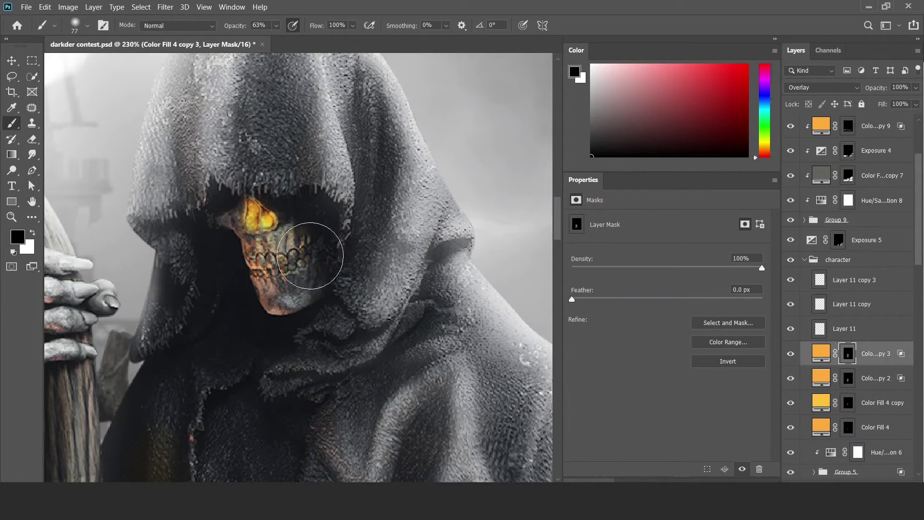
key("v")
scroll(309, 255, "down", 5)
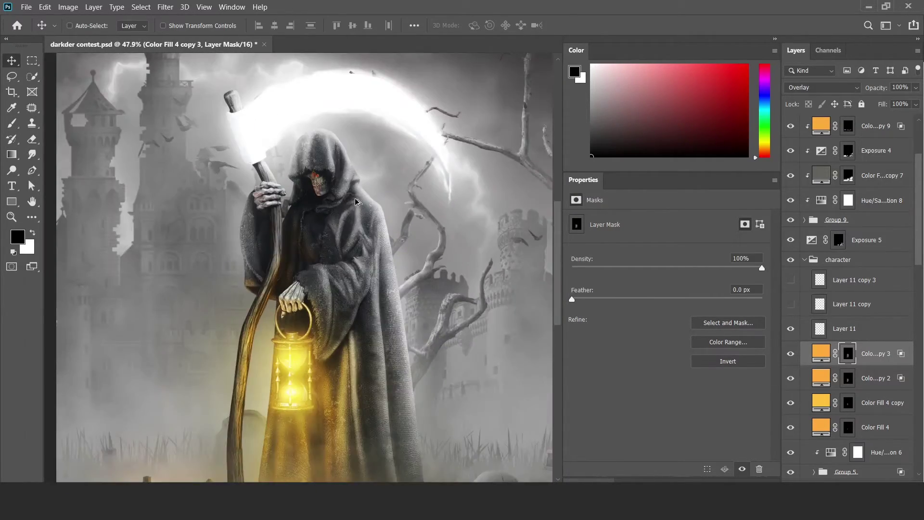
left_click(791, 279)
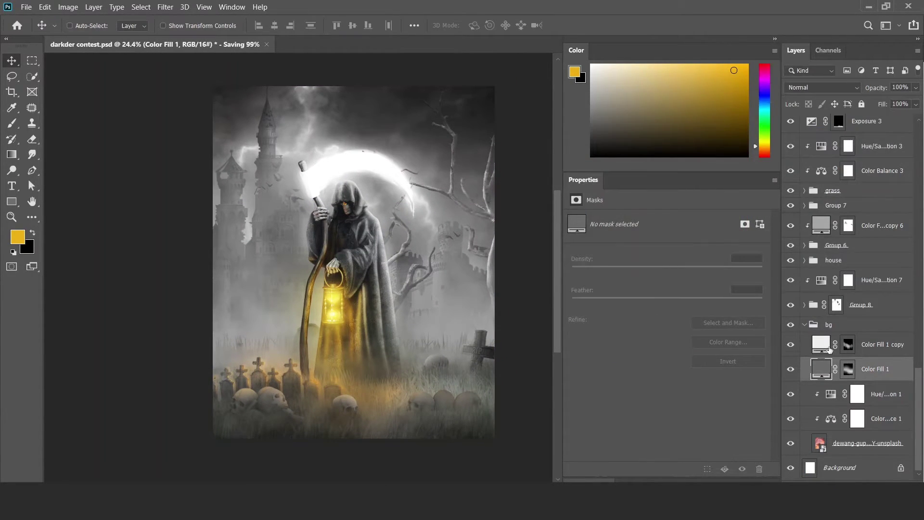
Select the background light fill's mask and set up a brush with default colours
left_click(848, 344)
key("d")
key("b")
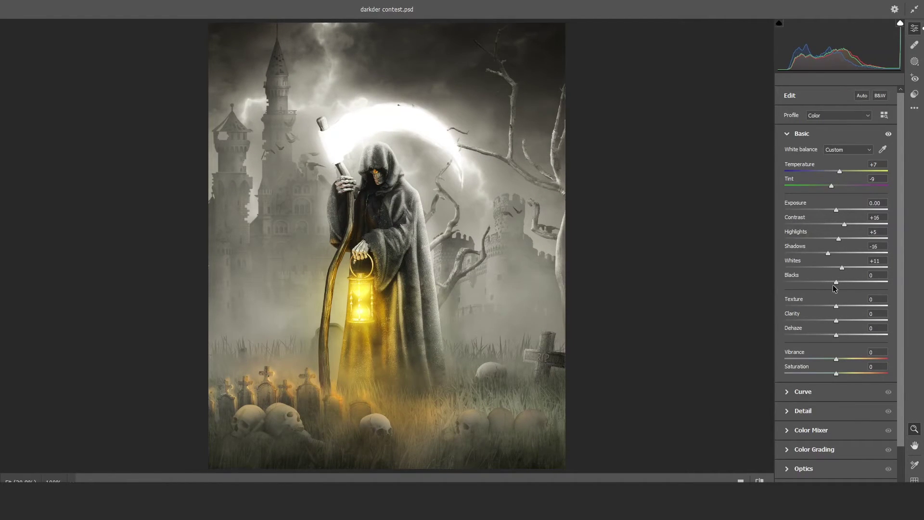
Deepen the Blacks and add a little Vibrance in the Basic panel
left_click_drag(836, 282, 828, 282)
left_click_drag(836, 359, 841, 359)
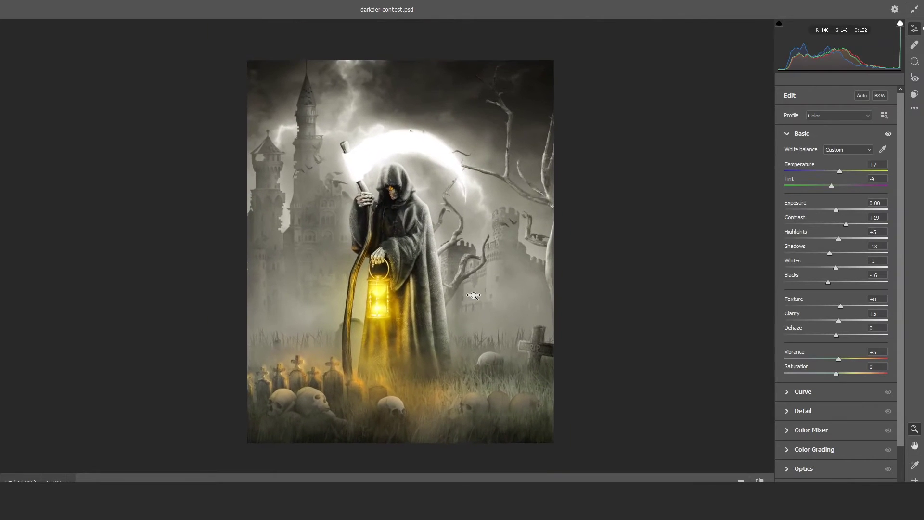
left_click(803, 411)
Pull the highlights down to -7 on the tone curve and compare with earlier settings
key("ctrl+alt+2")
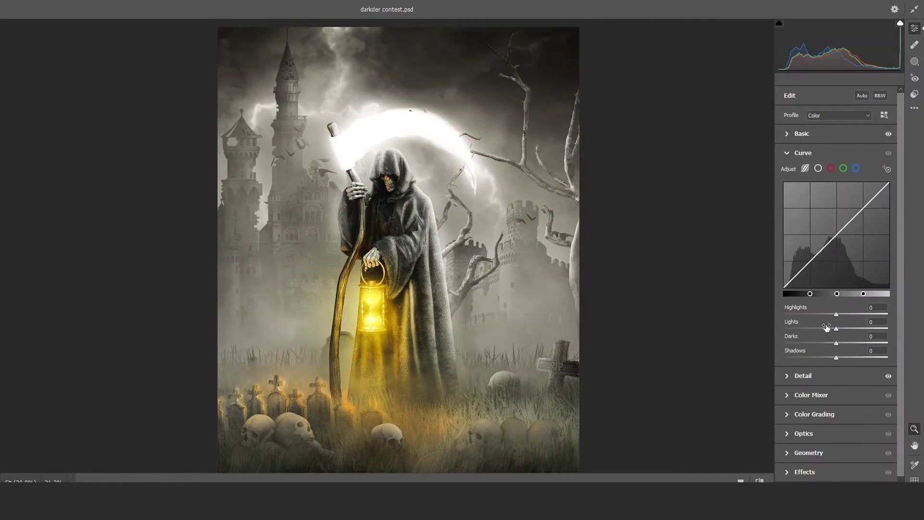
left_click_drag(836, 314, 832, 316)
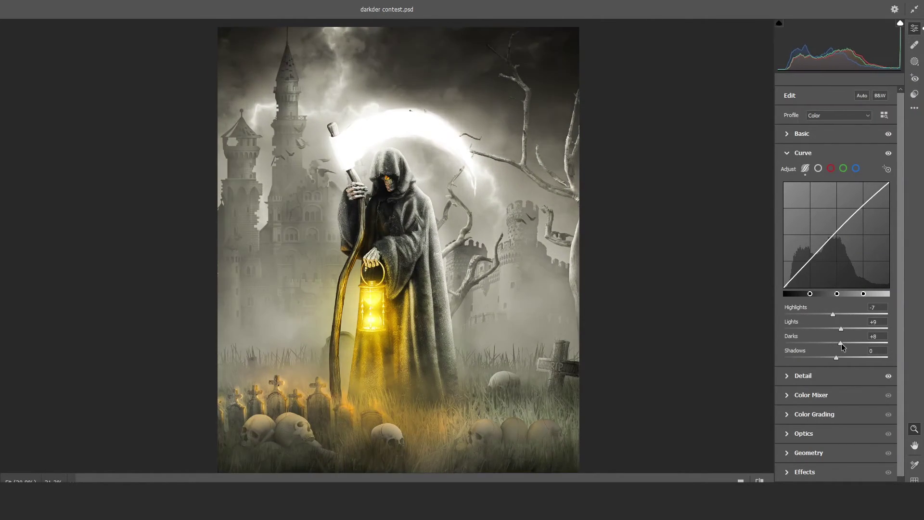
left_click(759, 480)
key("ctrl+alt+6")
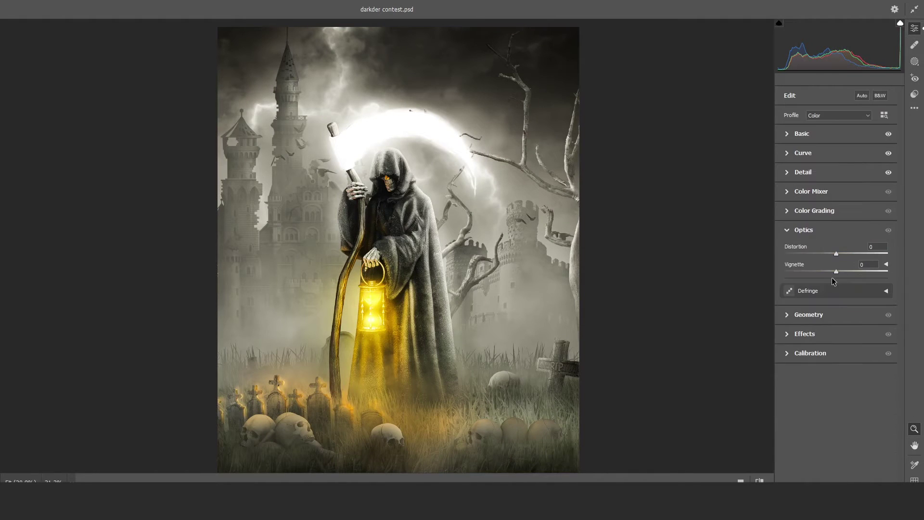
key("ctrl+alt+5")
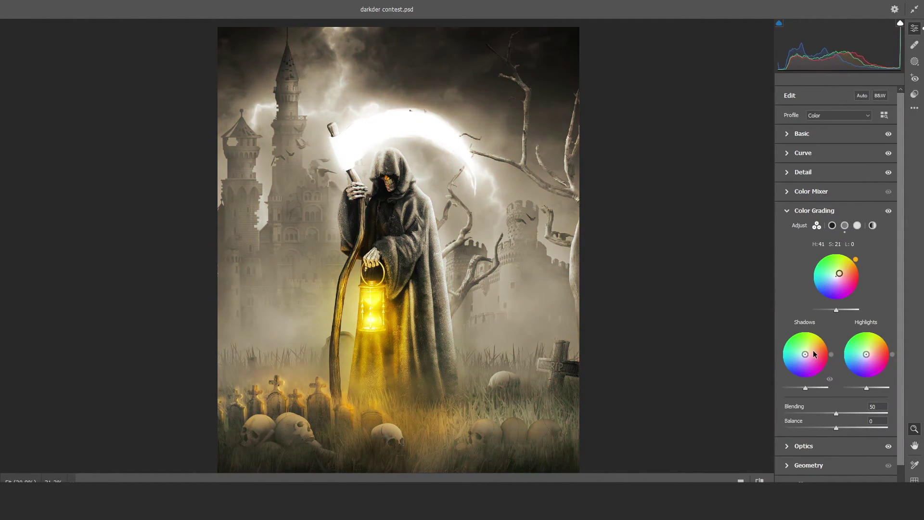
Tint the shadows warm orange and raise the highlights luminance in Color Grading
left_click_drag(813, 354, 822, 347)
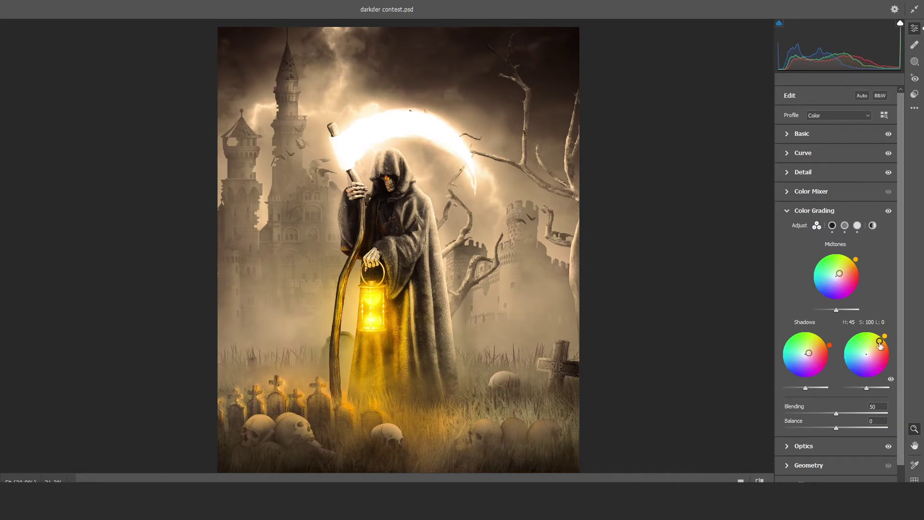
left_click(889, 211)
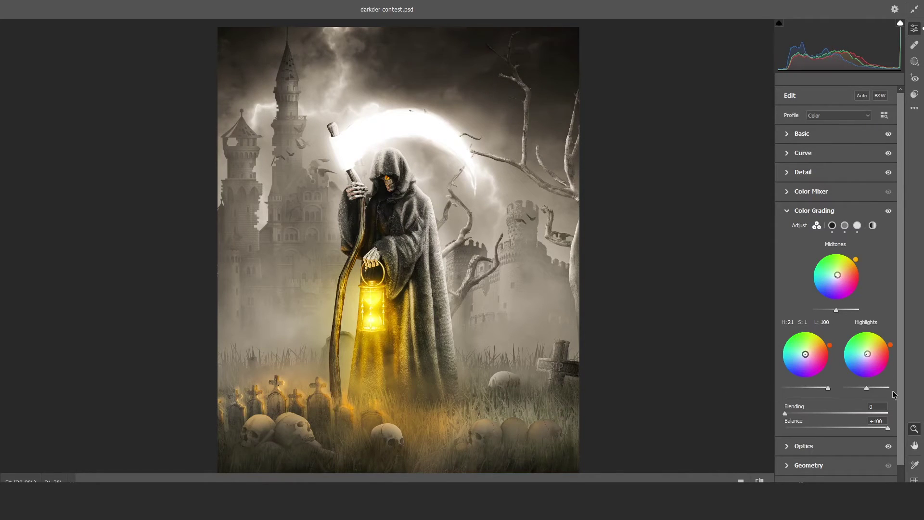
left_click(871, 389)
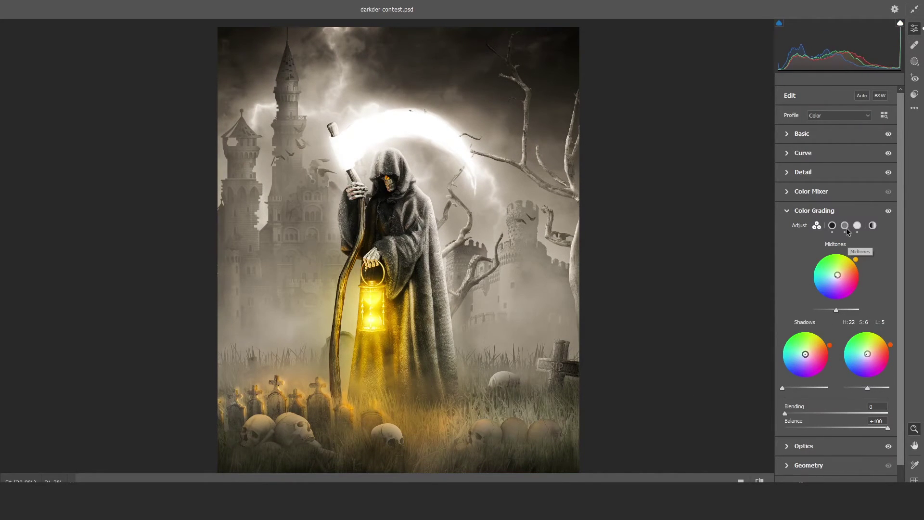
left_click(857, 225)
Add film grain and an edge-darkening vignette, then apply the Camera Raw grade
left_click(801, 213)
left_click(804, 268)
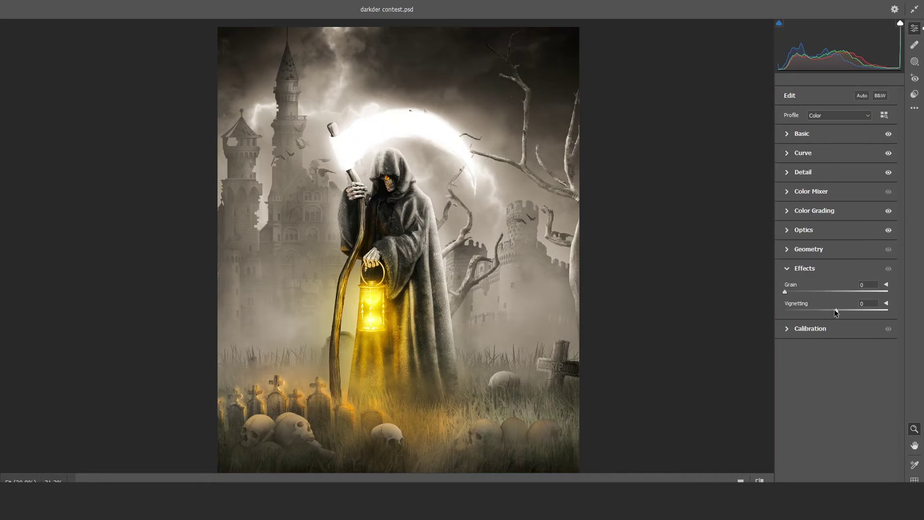
left_click_drag(784, 291, 813, 292)
key("Return")
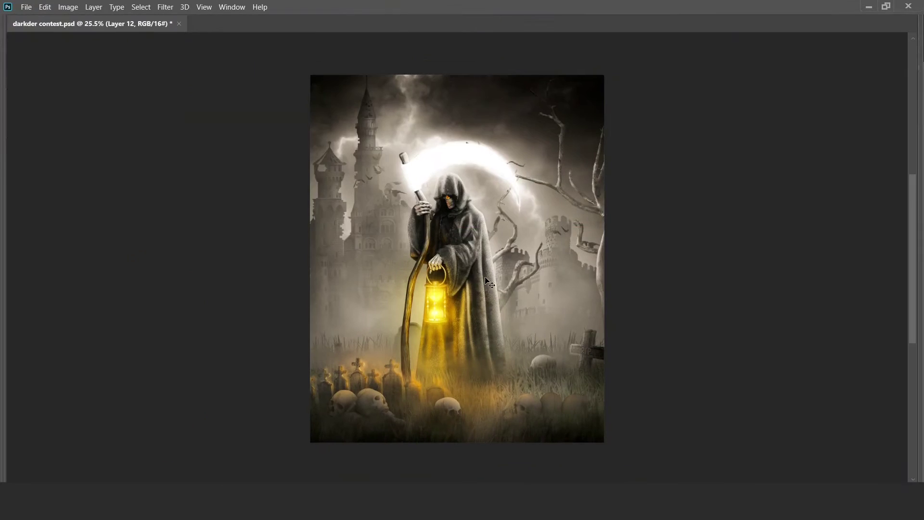
Sharpen with a High Pass copy of the graded layer blended as Overlay
key("ctrl+j")
left_click(165, 6)
mouse_move(276, 239)
left_click(336, 245)
key("Return")
left_click(823, 87)
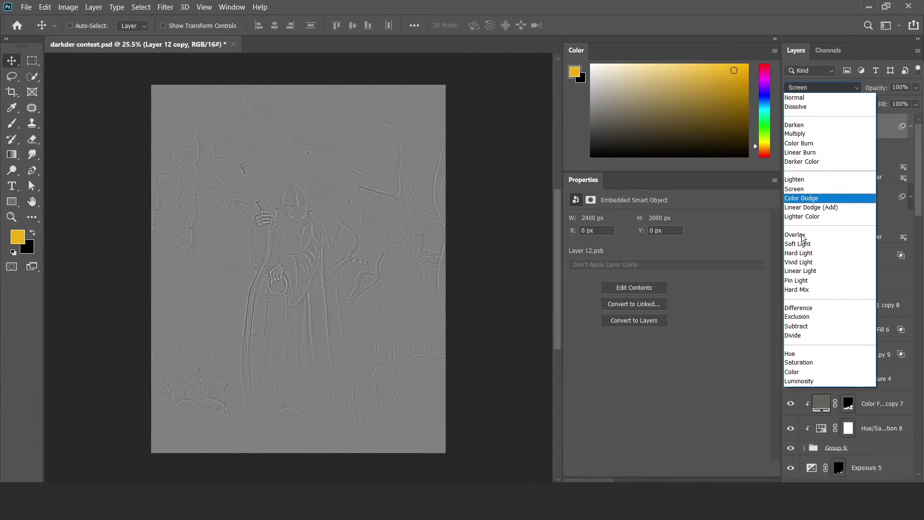
left_click(815, 233)
scroll(290, 321, "up", 8, "alt")
left_click(835, 196)
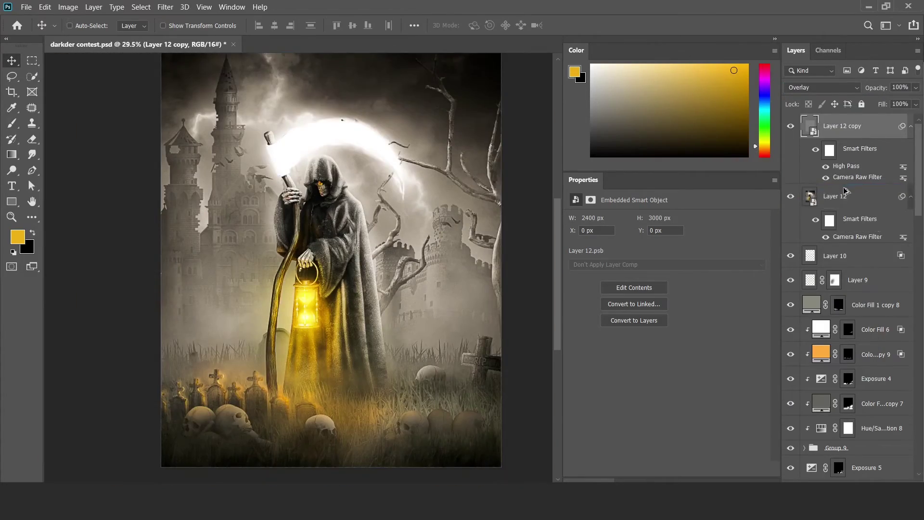
Add an Oil Paint copy hidden behind a black mask, ready to brush in with white
key("ctrl+j")
left_click(165, 6)
left_click(335, 256)
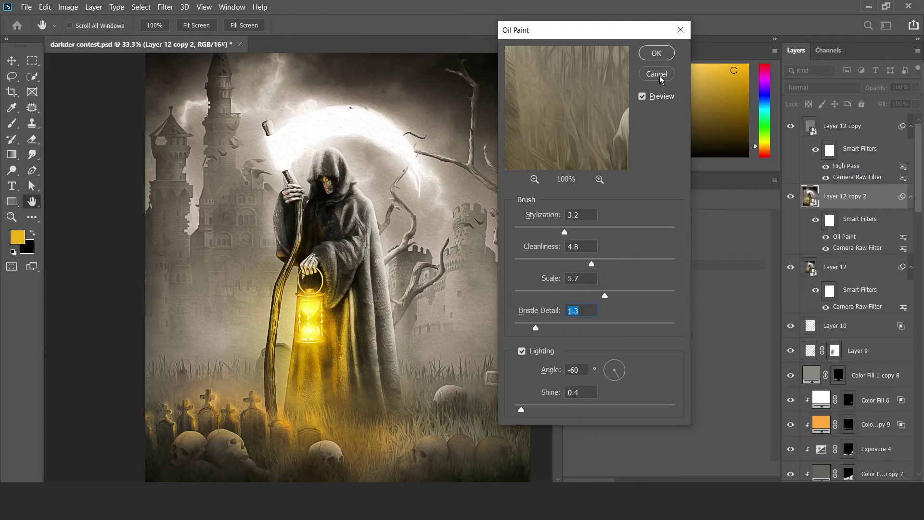
key("Return")
key("b")
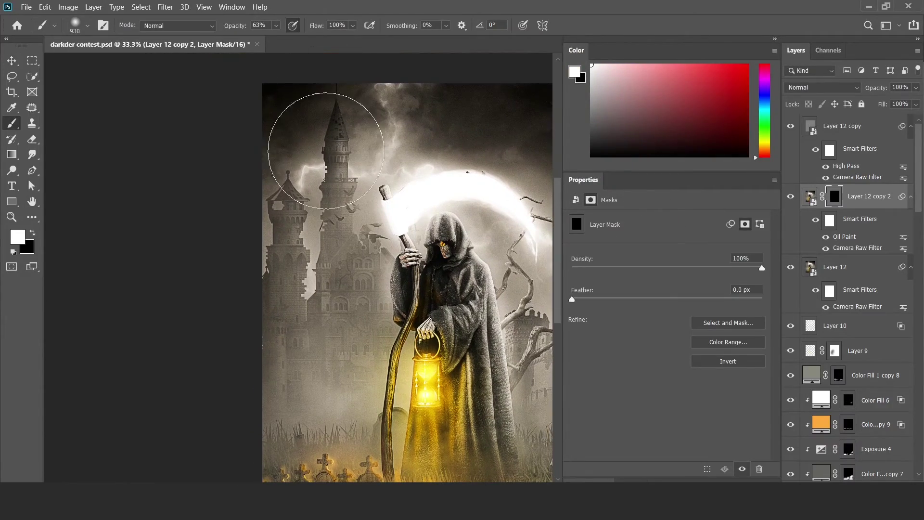
right_click(320, 116)
key("Escape")
key("Tab")
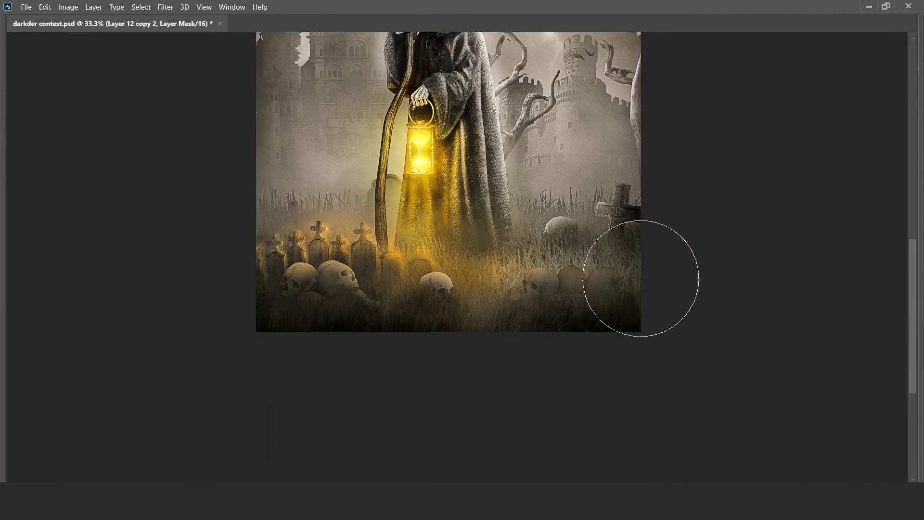